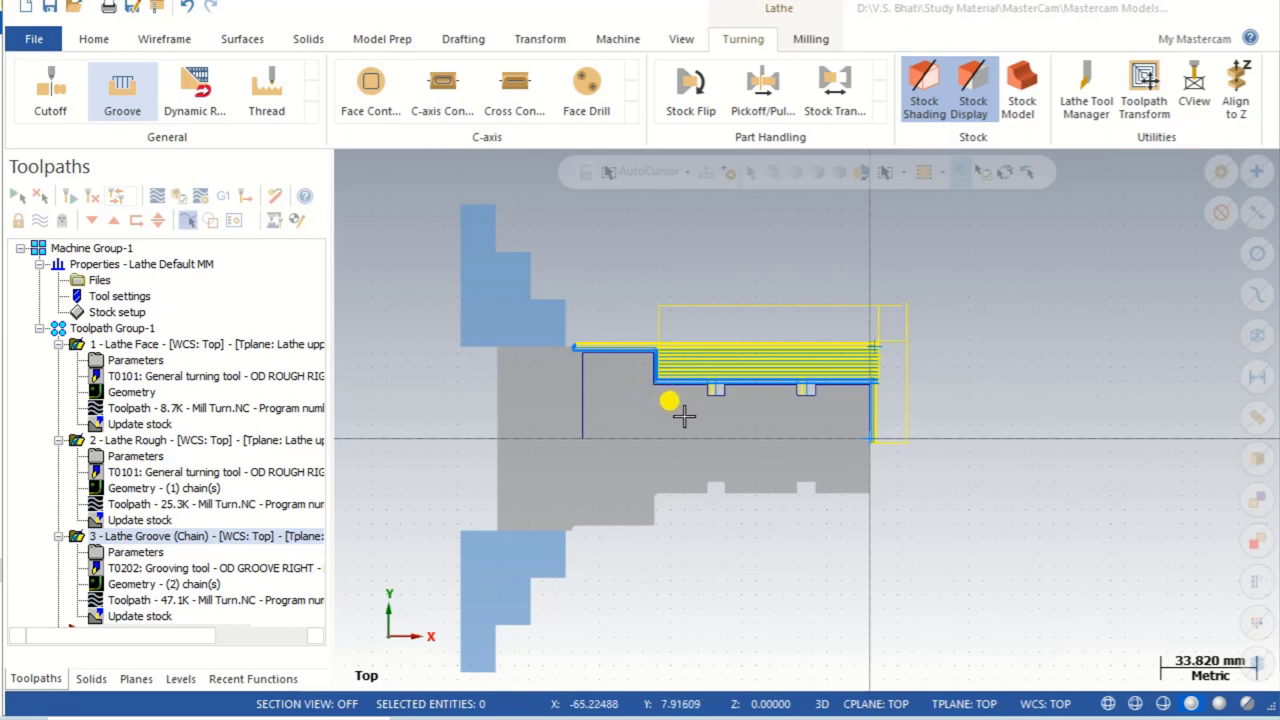
- Make the Solid level visible together with the Turn Profile level
scroll(684, 417, "down", 2)
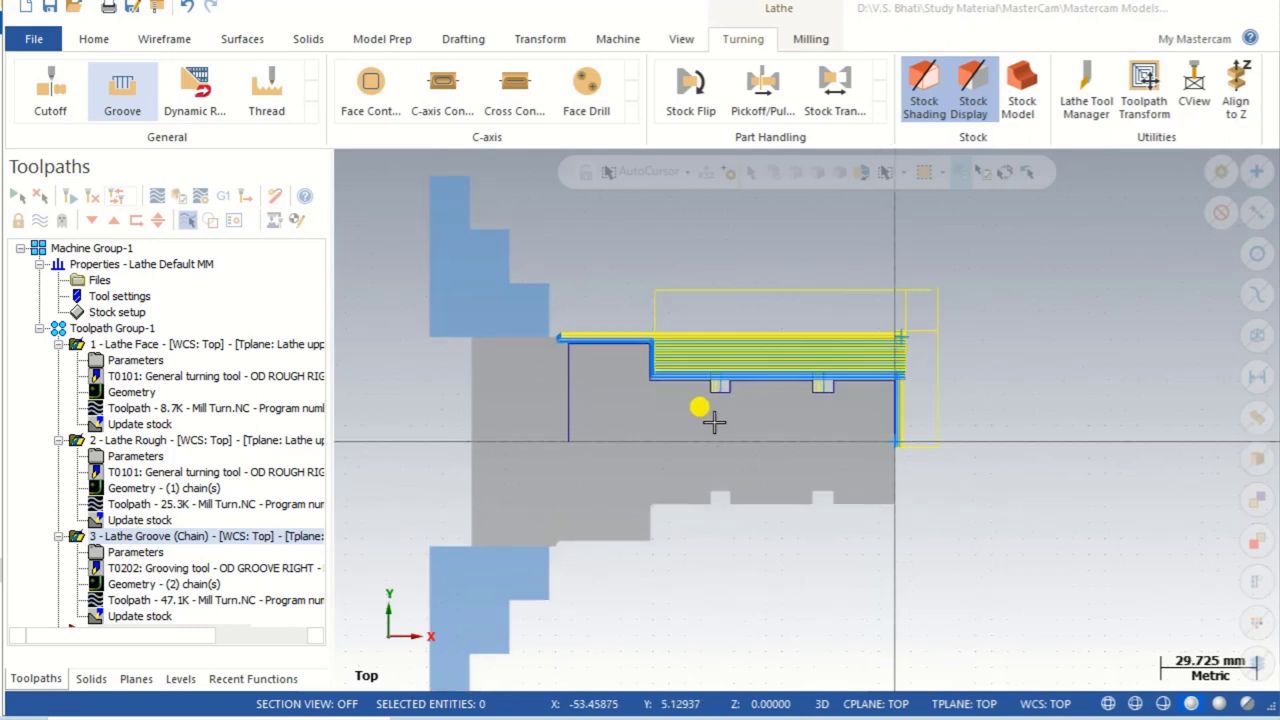
middle_click_drag(958, 469, 914, 446)
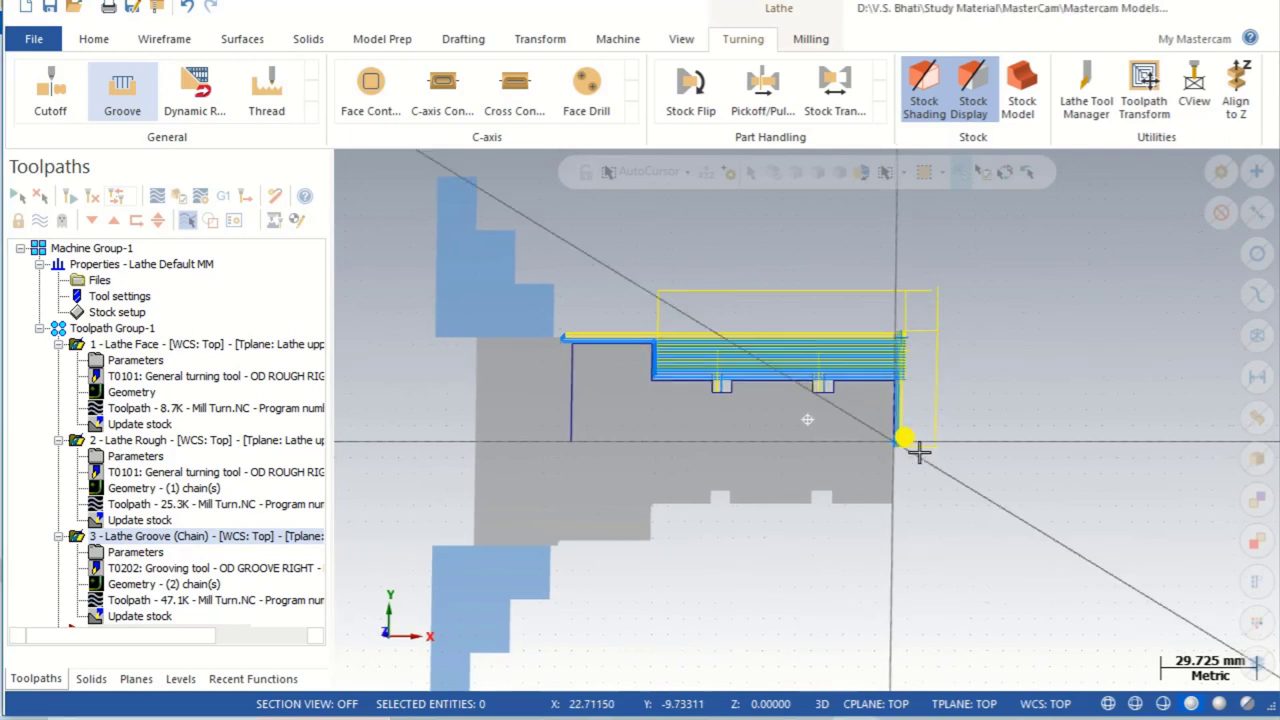
left_click(180, 679)
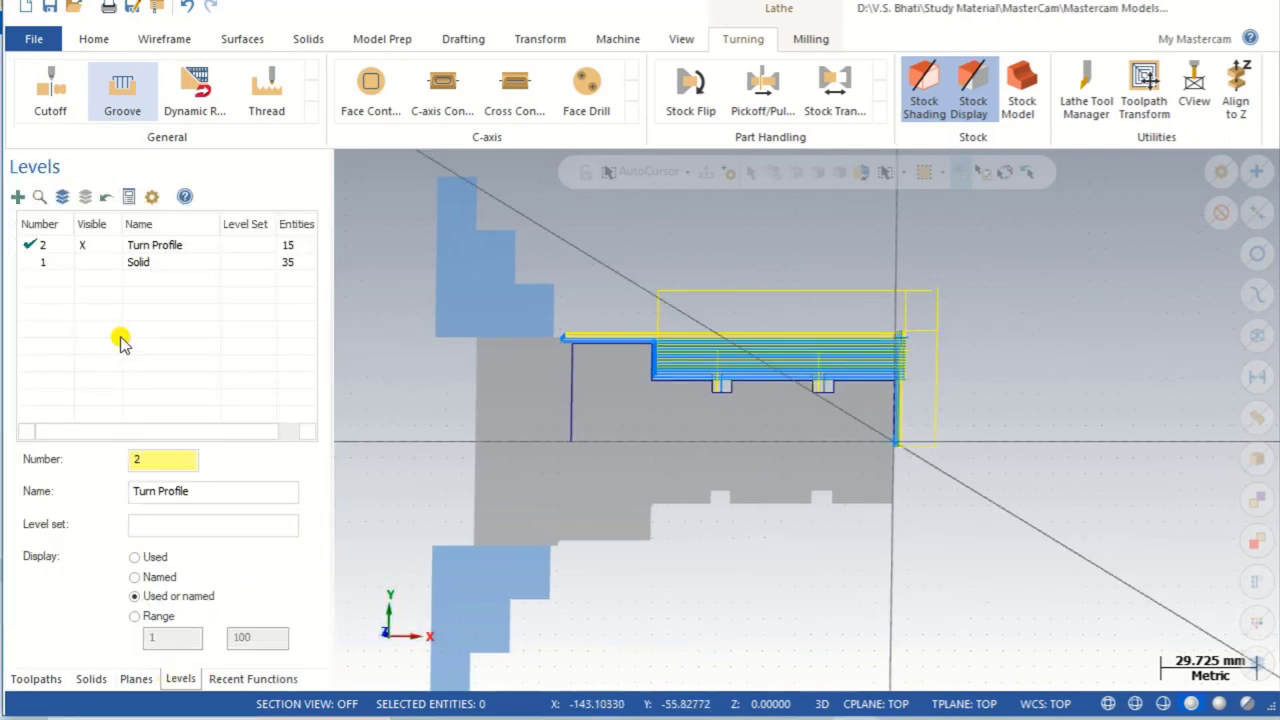
left_click(88, 262)
- Examine the solid part up close, checking the holes in its end face and the radial hole between the grooves
scroll(777, 394, "up", 3)
scroll(778, 392, "down", 3)
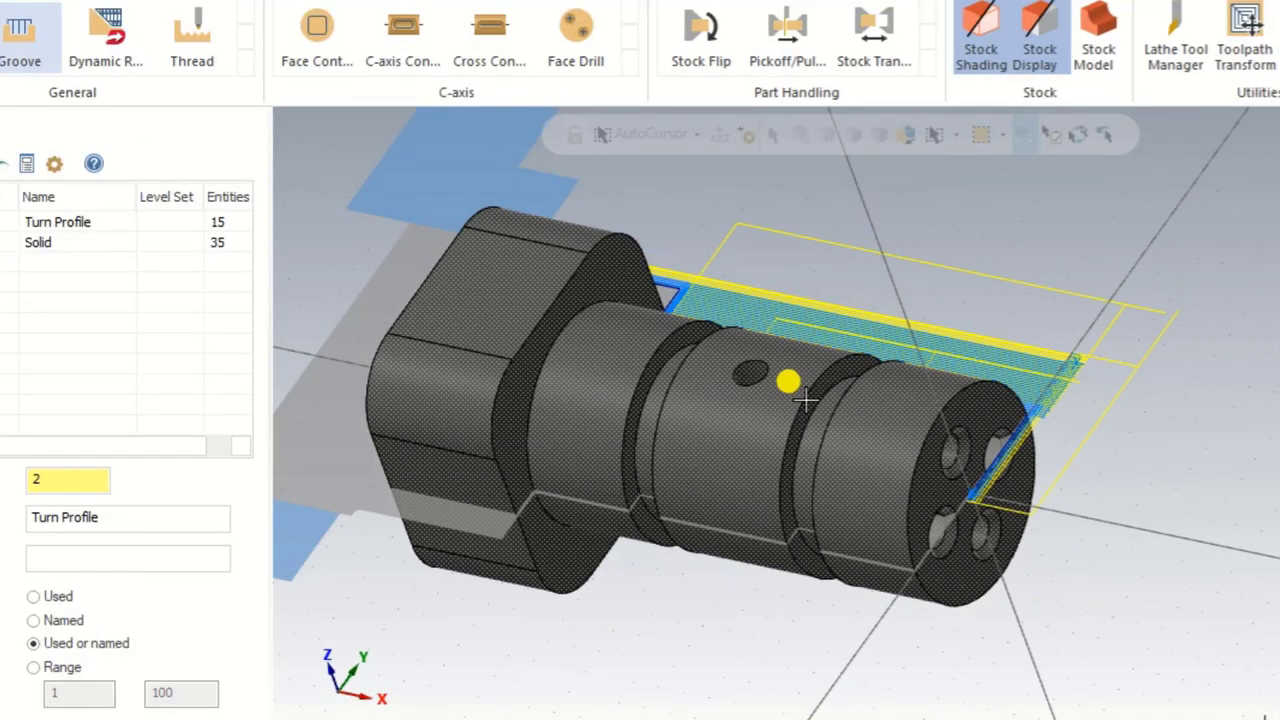
mouse_move(730, 445)
middle_mouse_down()
mouse_move(757, 434)
mouse_move(729, 443)
mouse_move(748, 400)
mouse_move(771, 449)
mouse_move(721, 443)
mouse_move(743, 449)
mouse_move(743, 437)
mouse_move(748, 453)
middle_mouse_up()
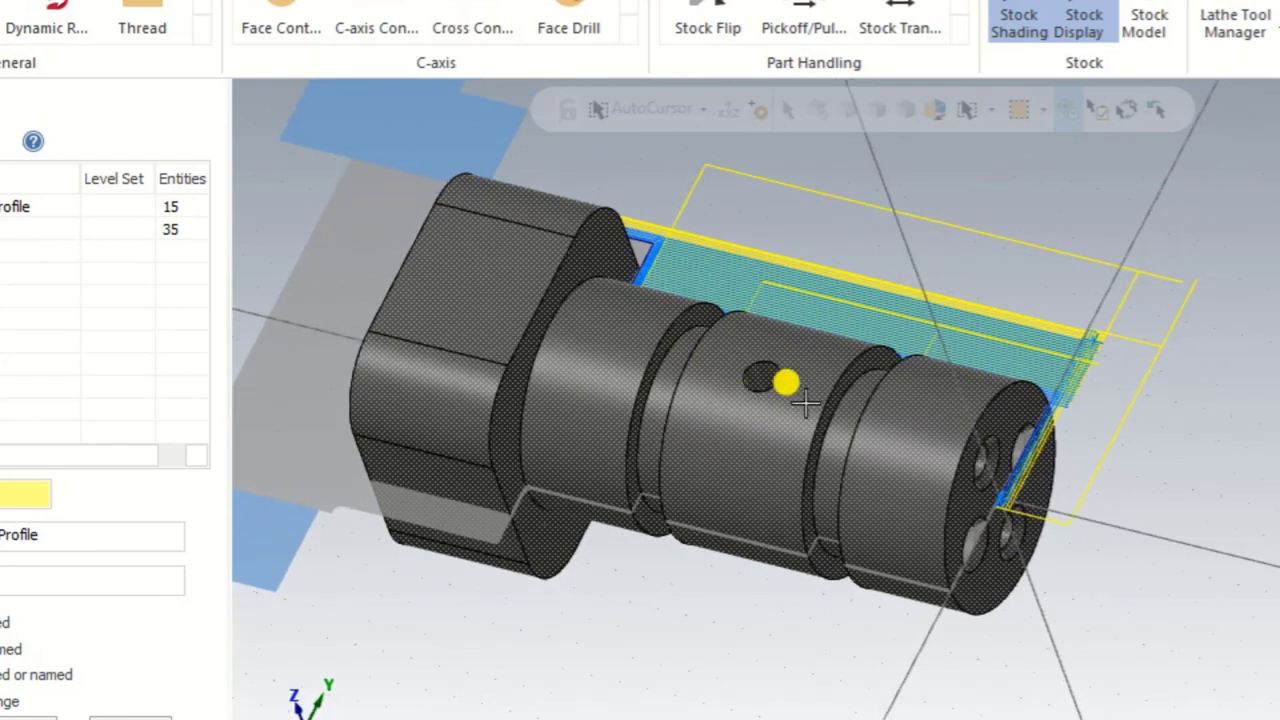
scroll(985, 455, "up", 3)
scroll(985, 455, "up", 2)
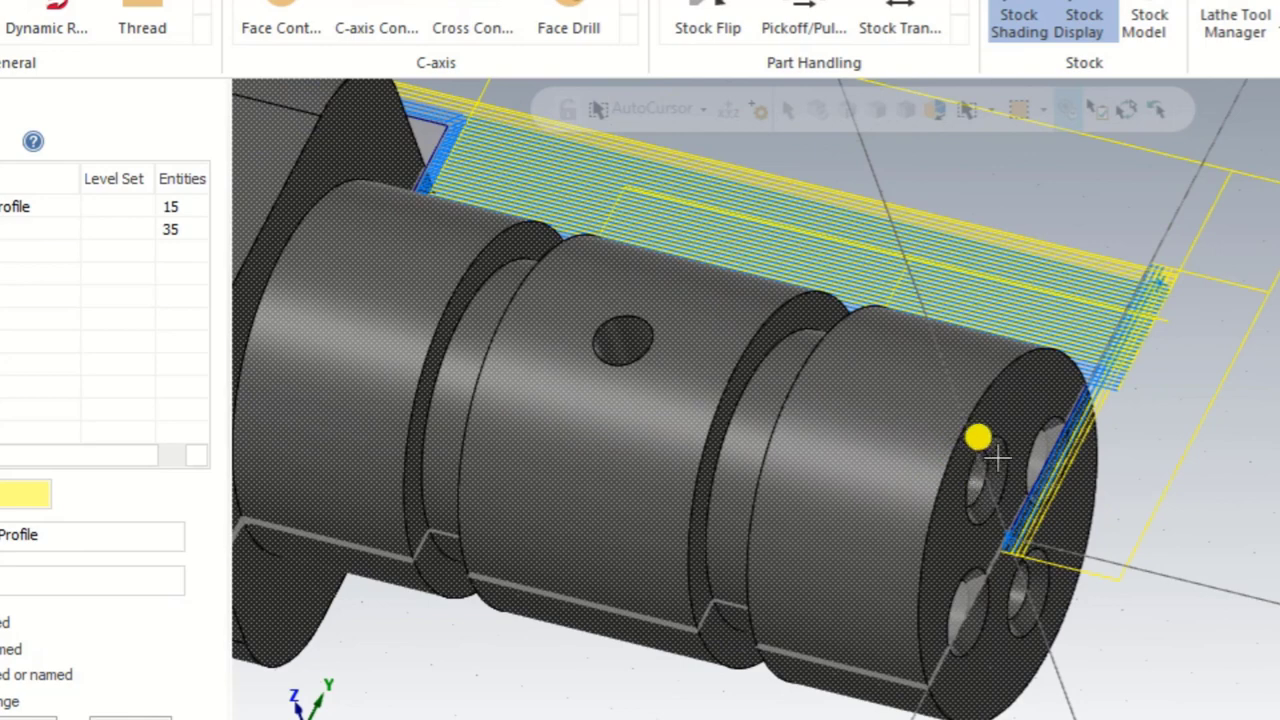
scroll(811, 489, "down", 2)
scroll(659, 368, "up", 3)
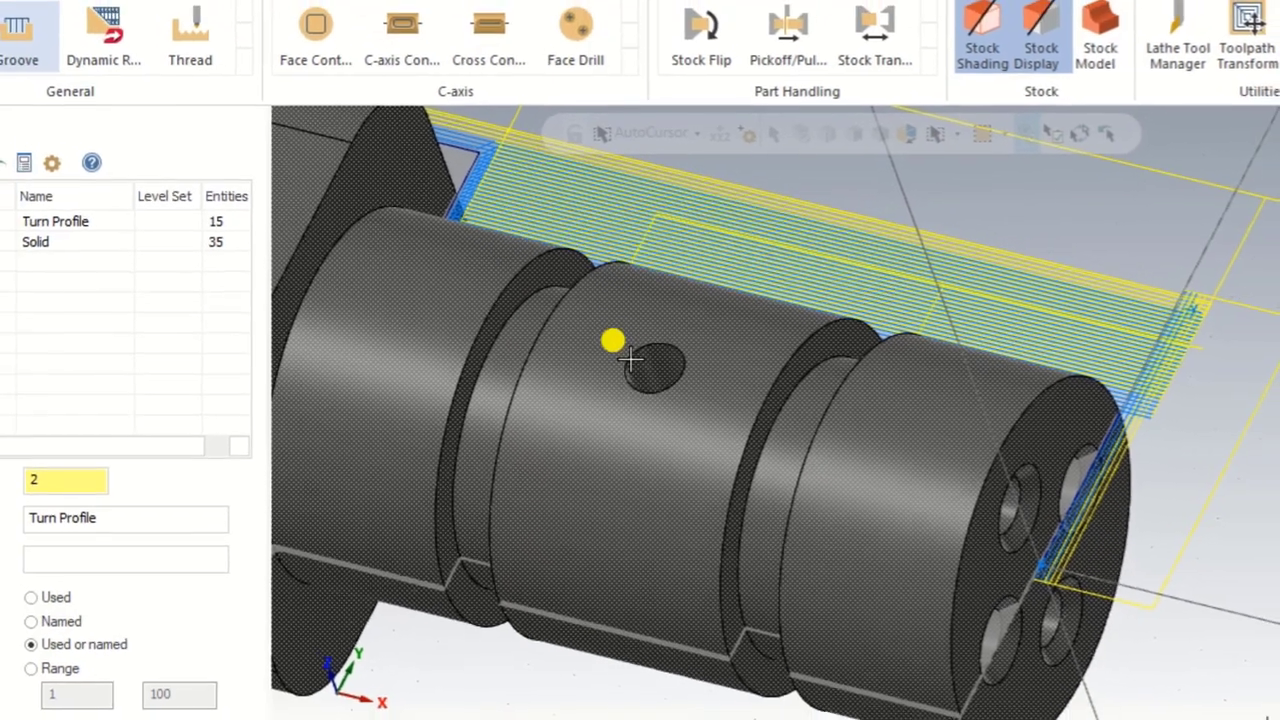
scroll(640, 410, "up", 5)
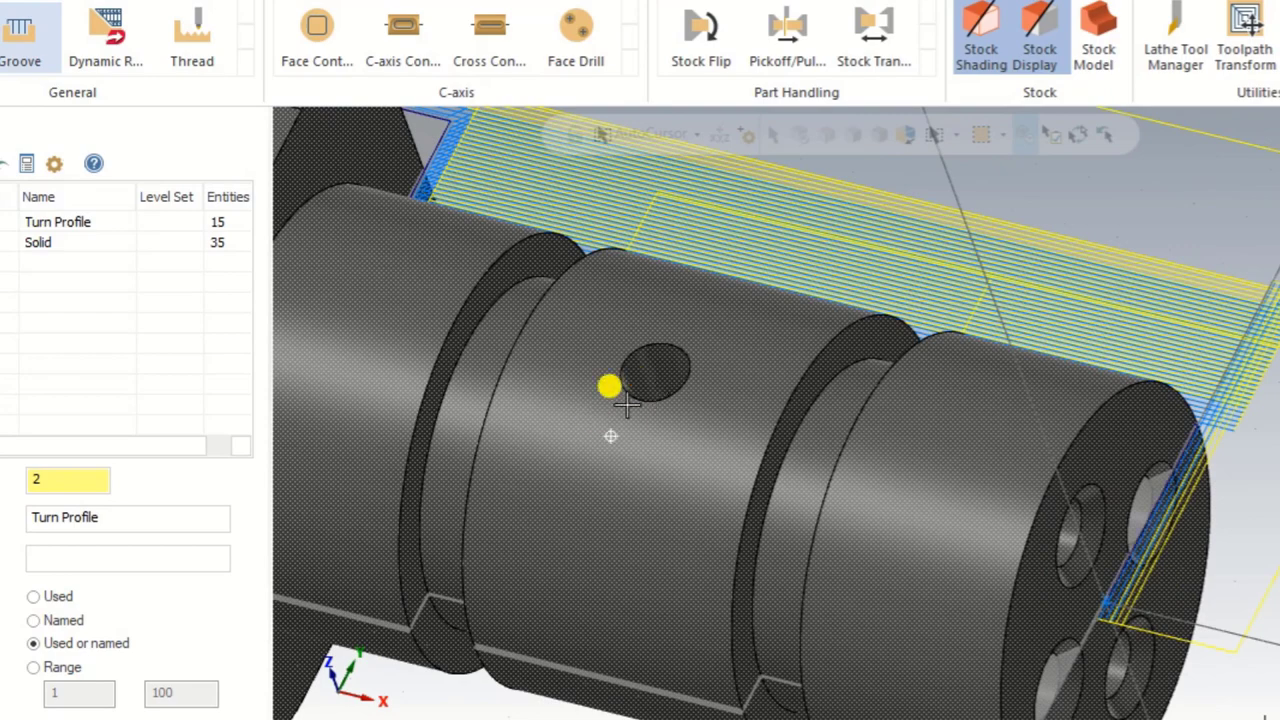
scroll(625, 403, "down", 3)
middle_click_drag(625, 403, 586, 366)
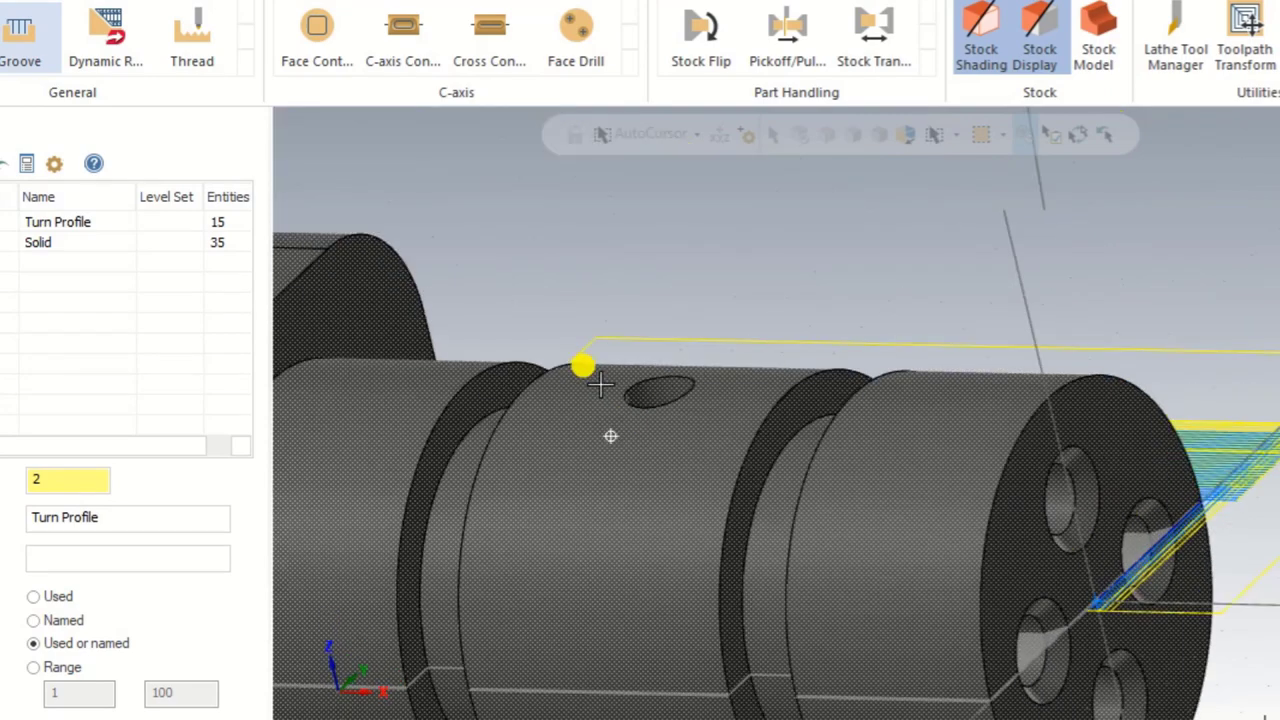
scroll(593, 391, "up", 3)
scroll(614, 377, "up", 2)
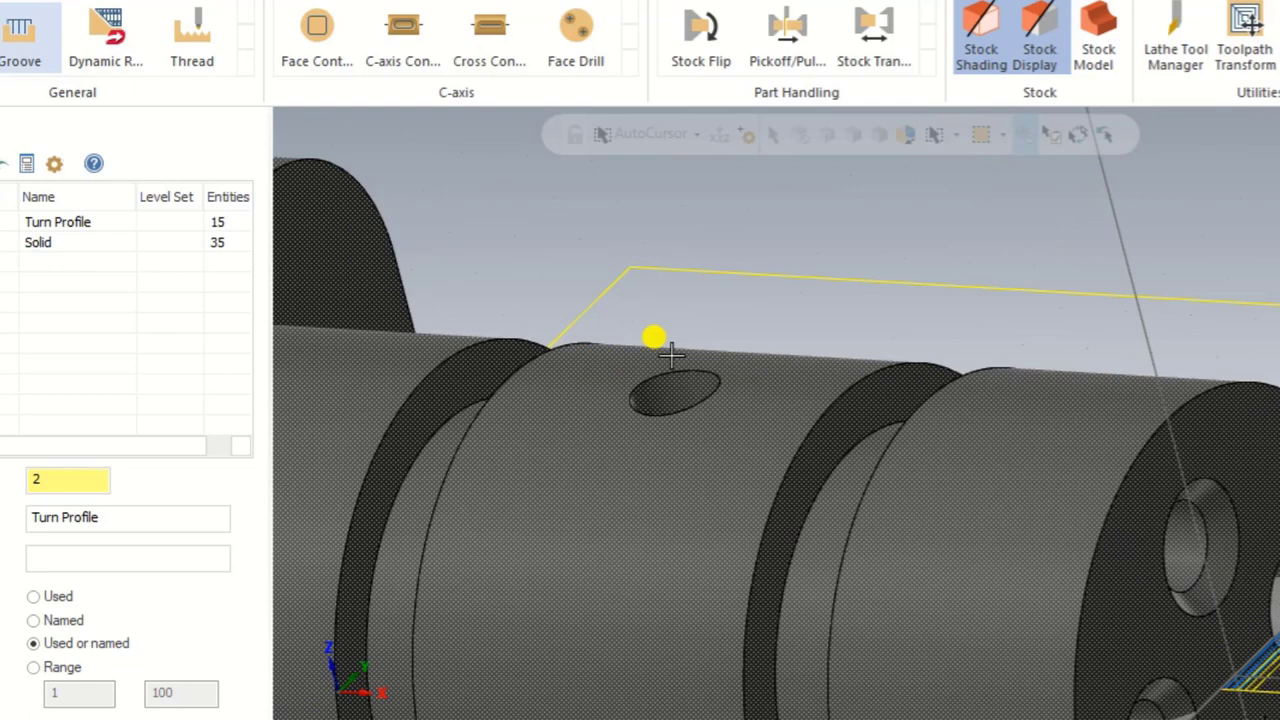
- Inspect the whole part with its turning toolpaths from the top view and from tilted angles
right_click(760, 217)
left_click(800, 316)
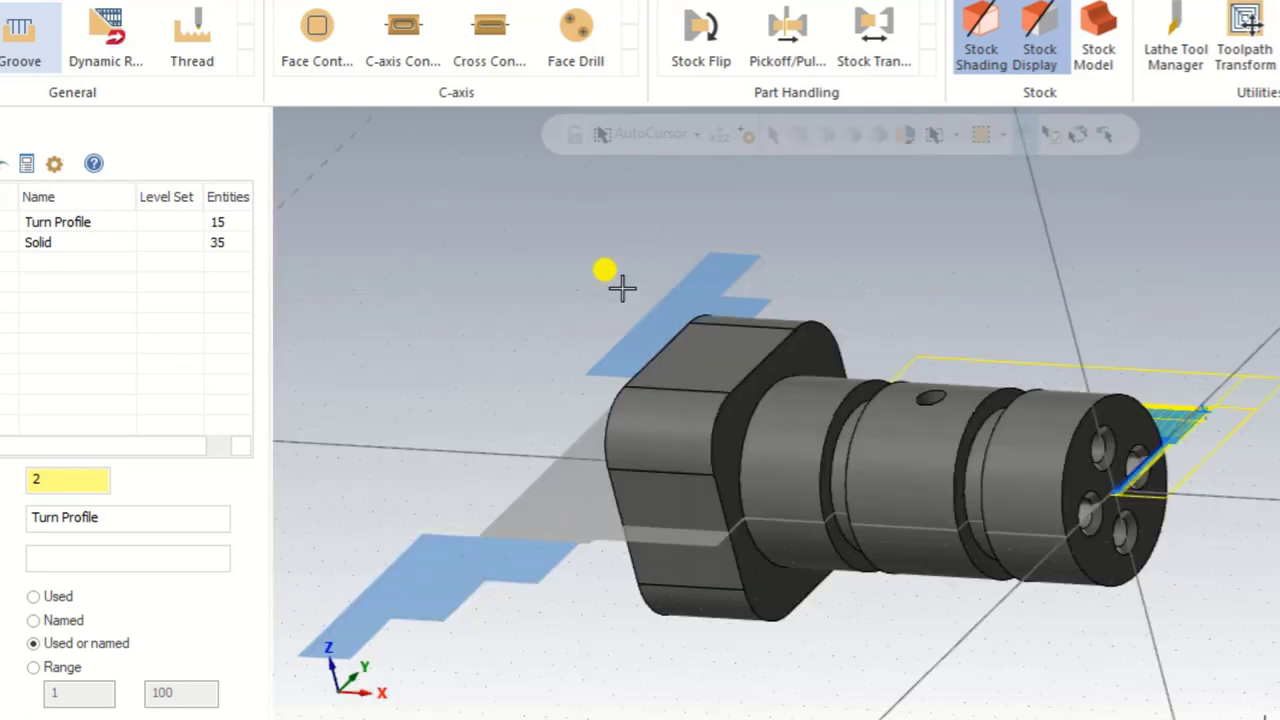
middle_click_drag(617, 286, 1251, 354)
scroll(885, 460, "up", 3)
right_click(1224, 420)
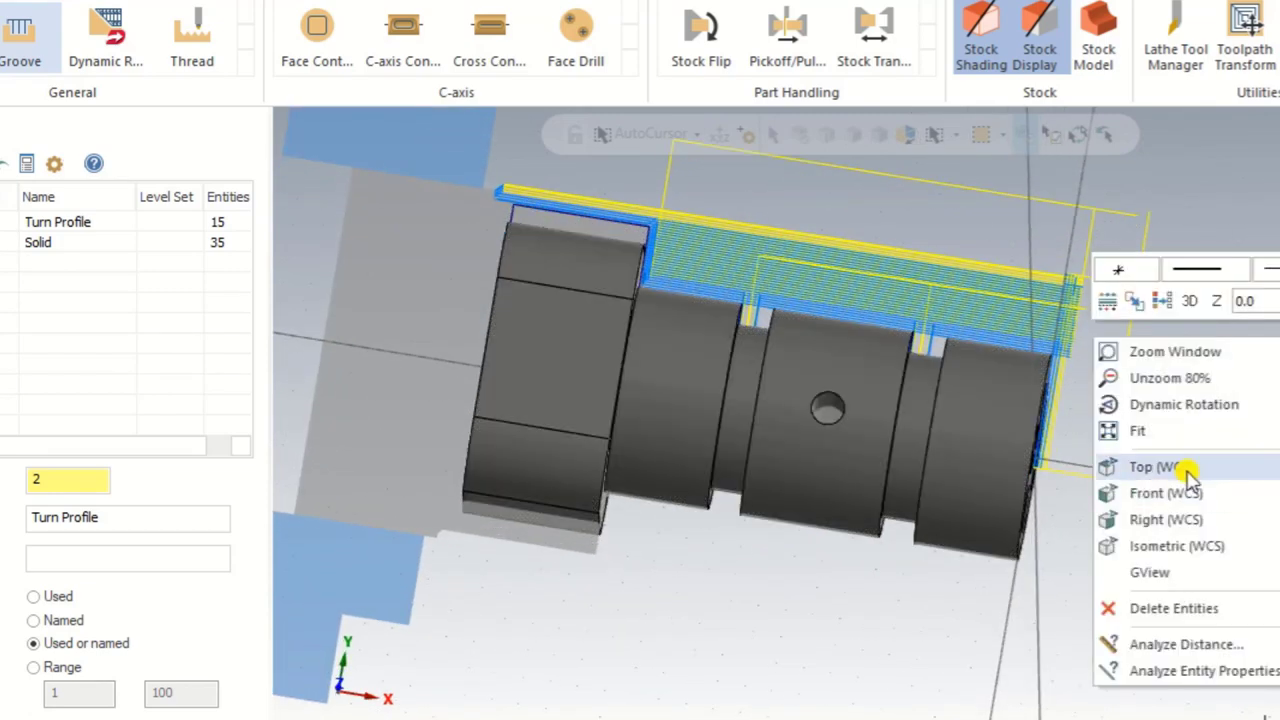
left_click(1187, 468)
scroll(760, 430, "up", 4)
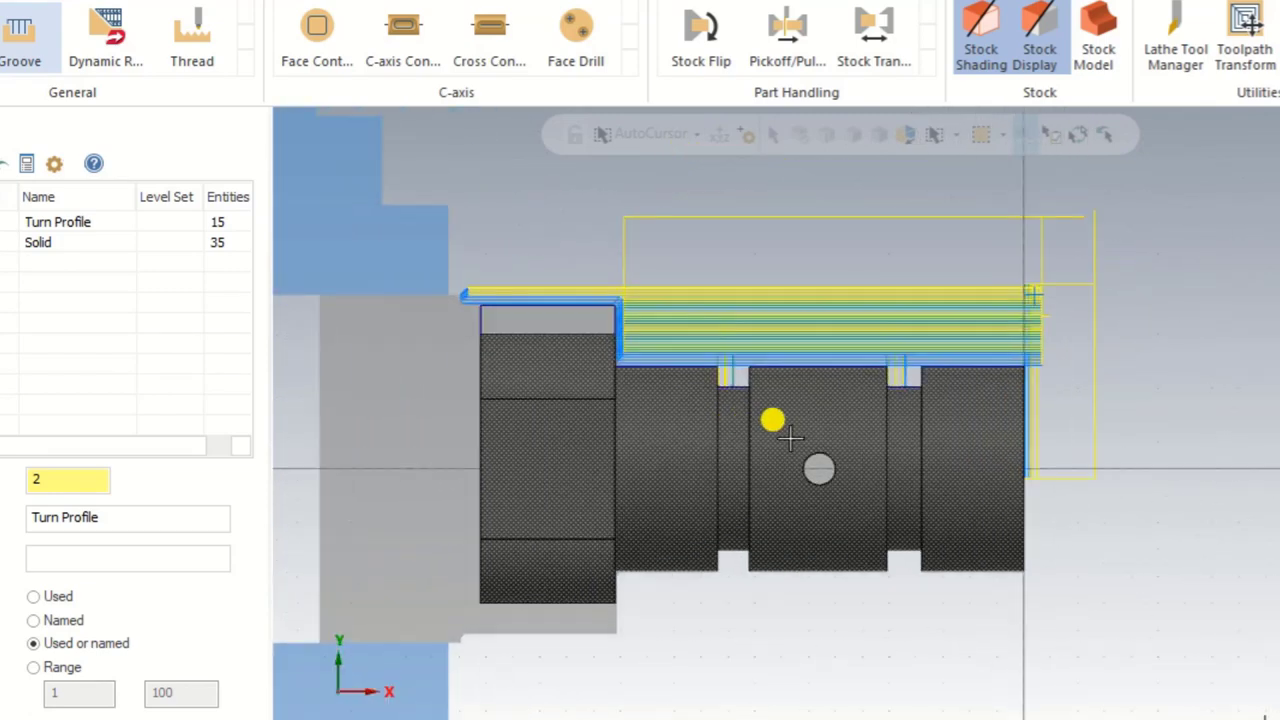
middle_click_drag(793, 437, 737, 249)
right_click(737, 249)
left_click(781, 350)
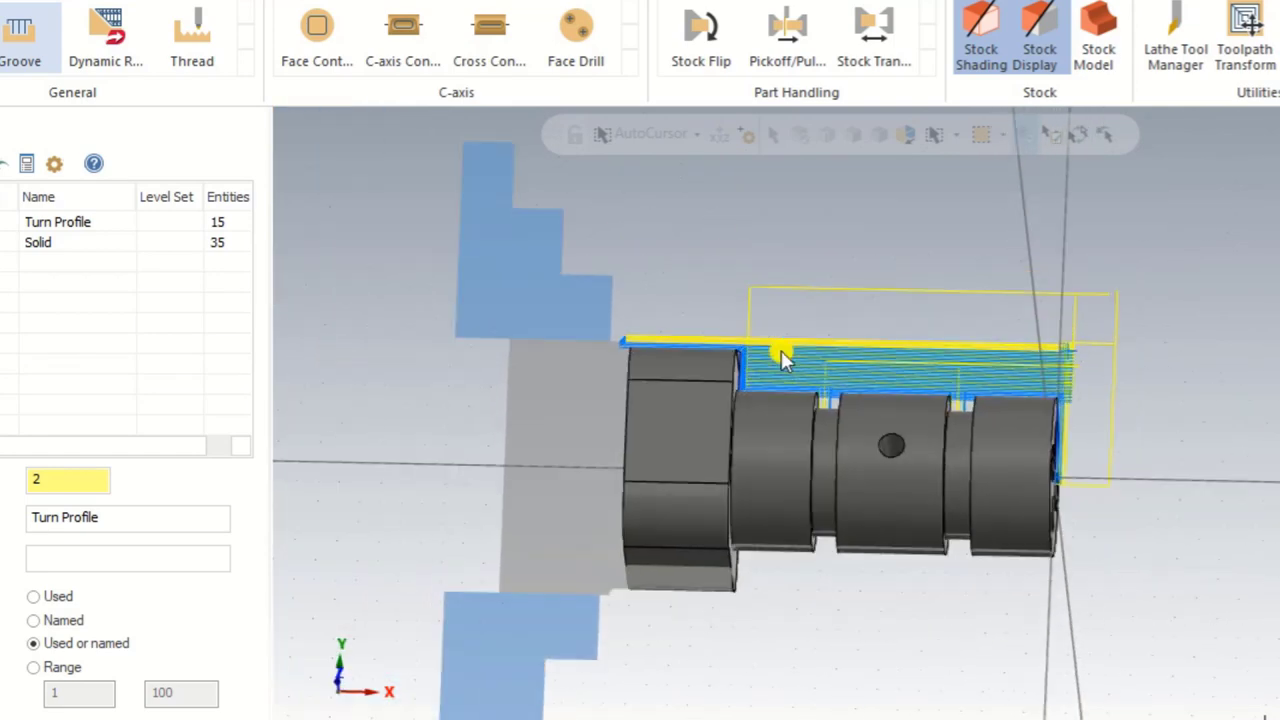
right_click(1155, 385)
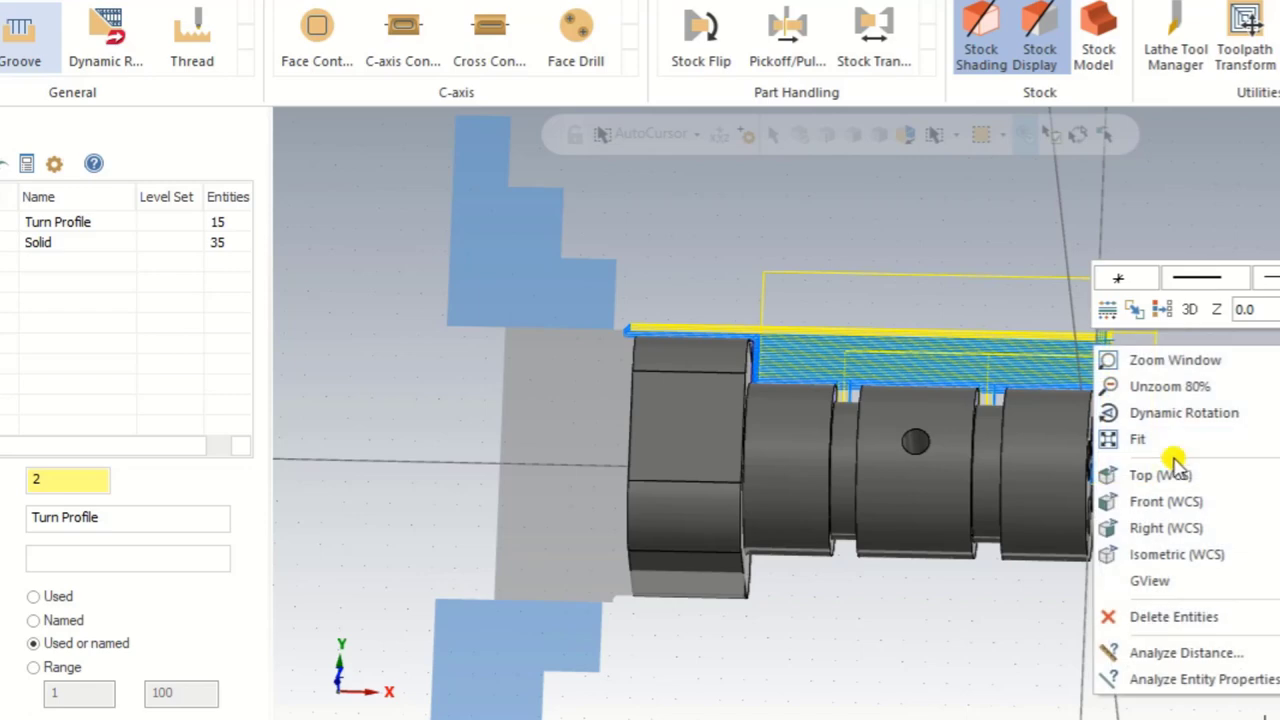
left_click(1171, 554)
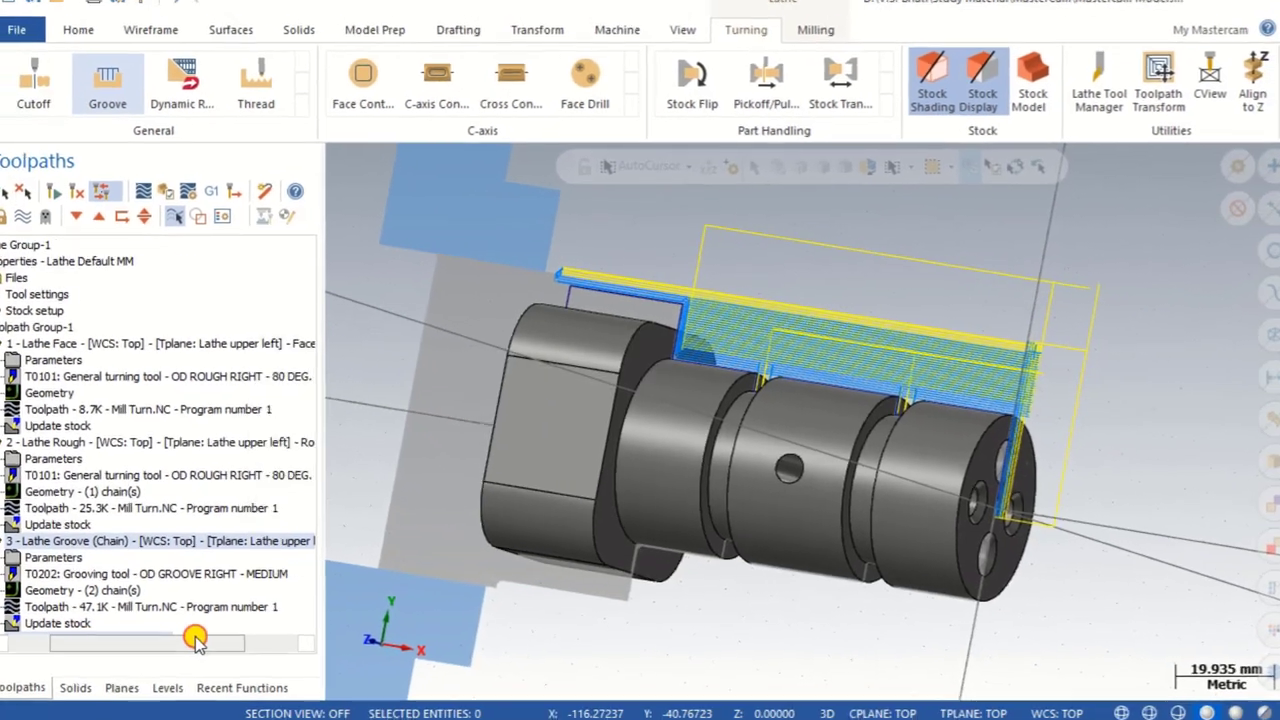
- Create a new toolpath group under Machine Group-1
left_click_drag(195, 640, 150, 641)
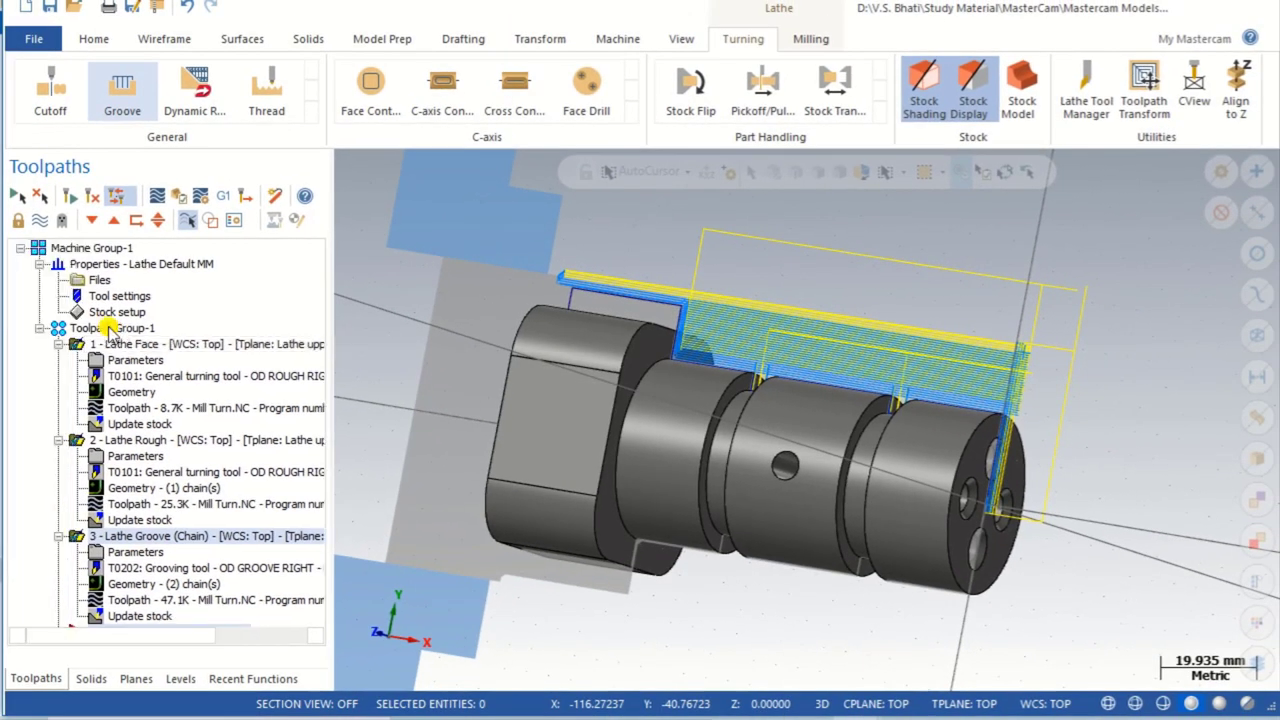
left_click(70, 250)
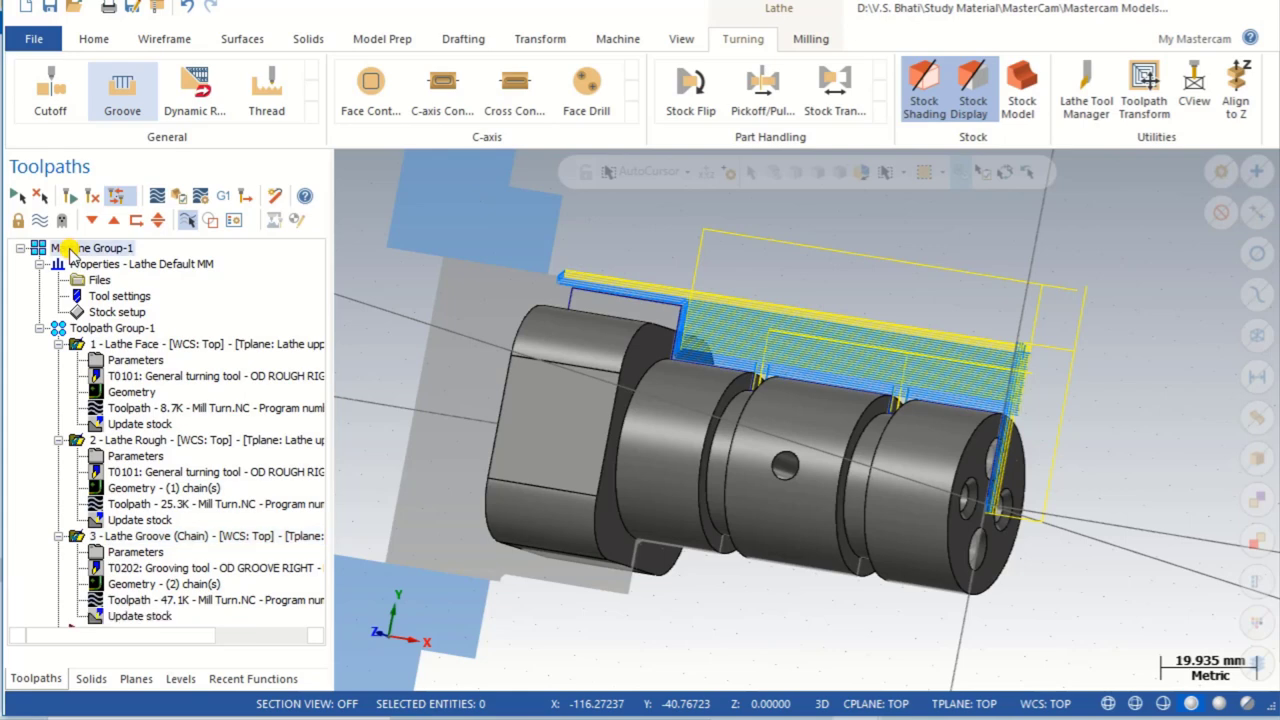
right_click(69, 249)
mouse_move(114, 219)
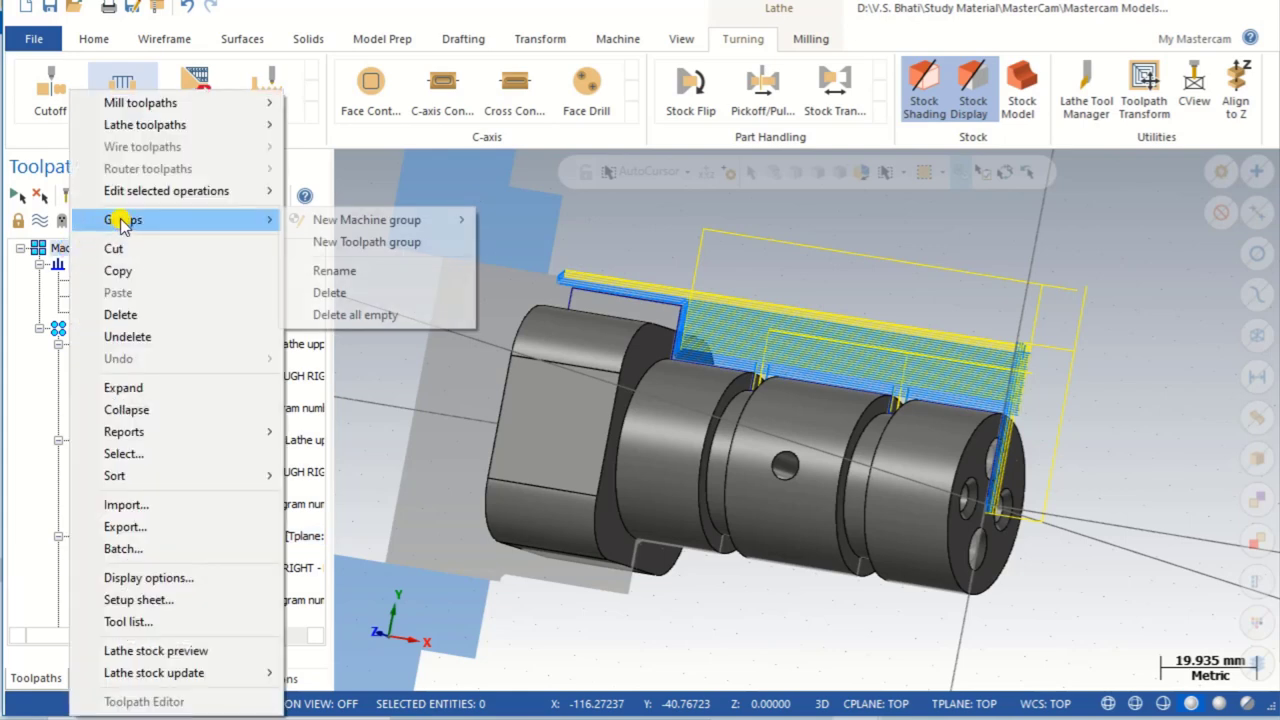
left_click(352, 242)
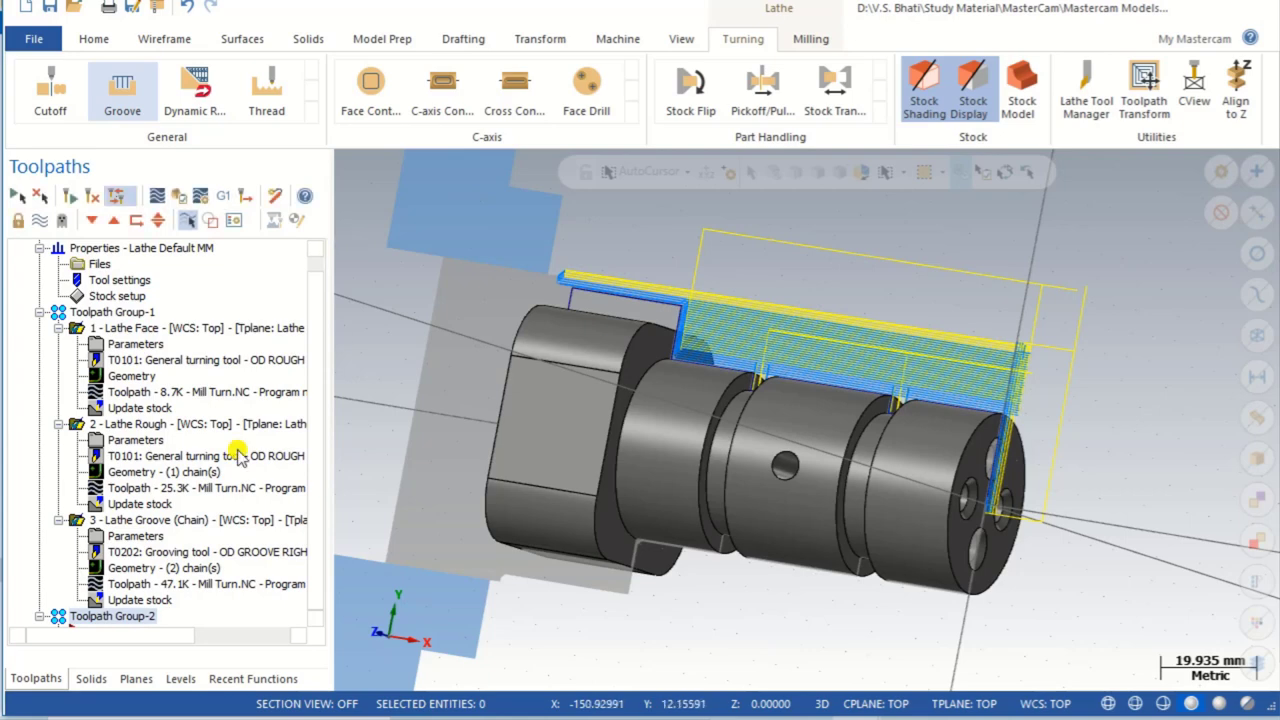
- Rename Toolpath Group-2 as "C axis Tool[paths"
right_click(90, 620)
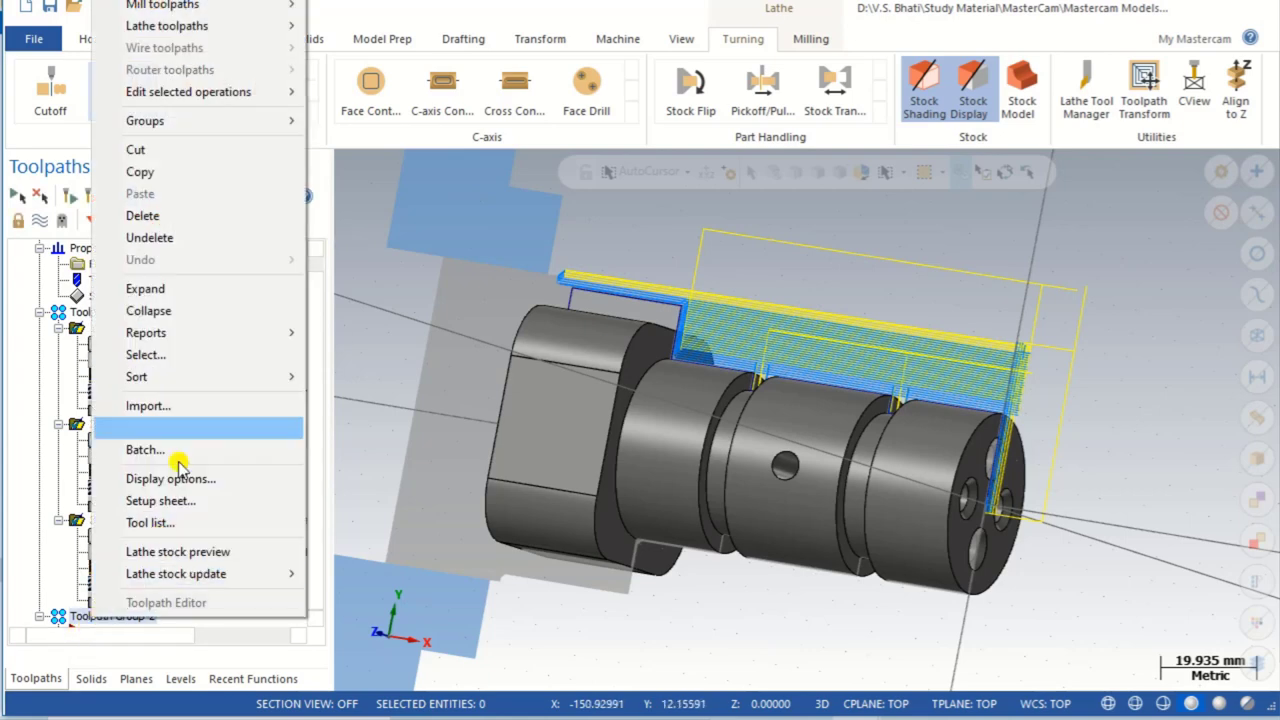
mouse_move(202, 128)
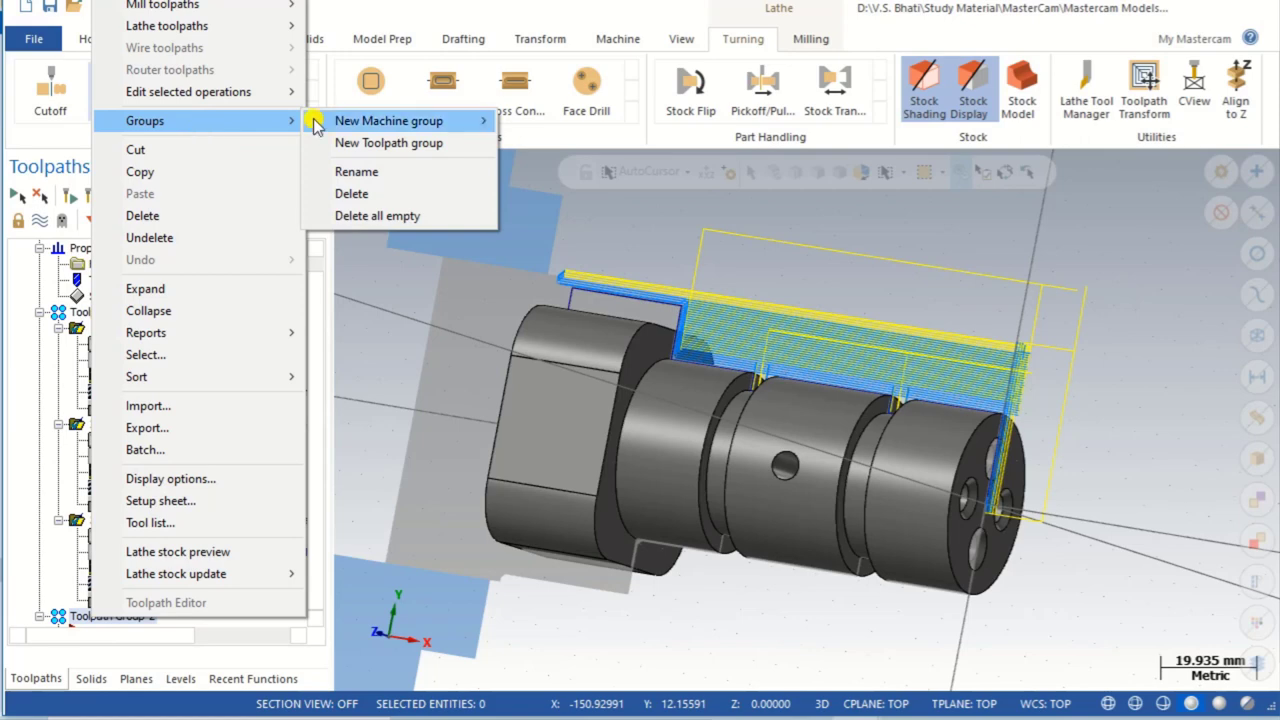
left_click(432, 170)
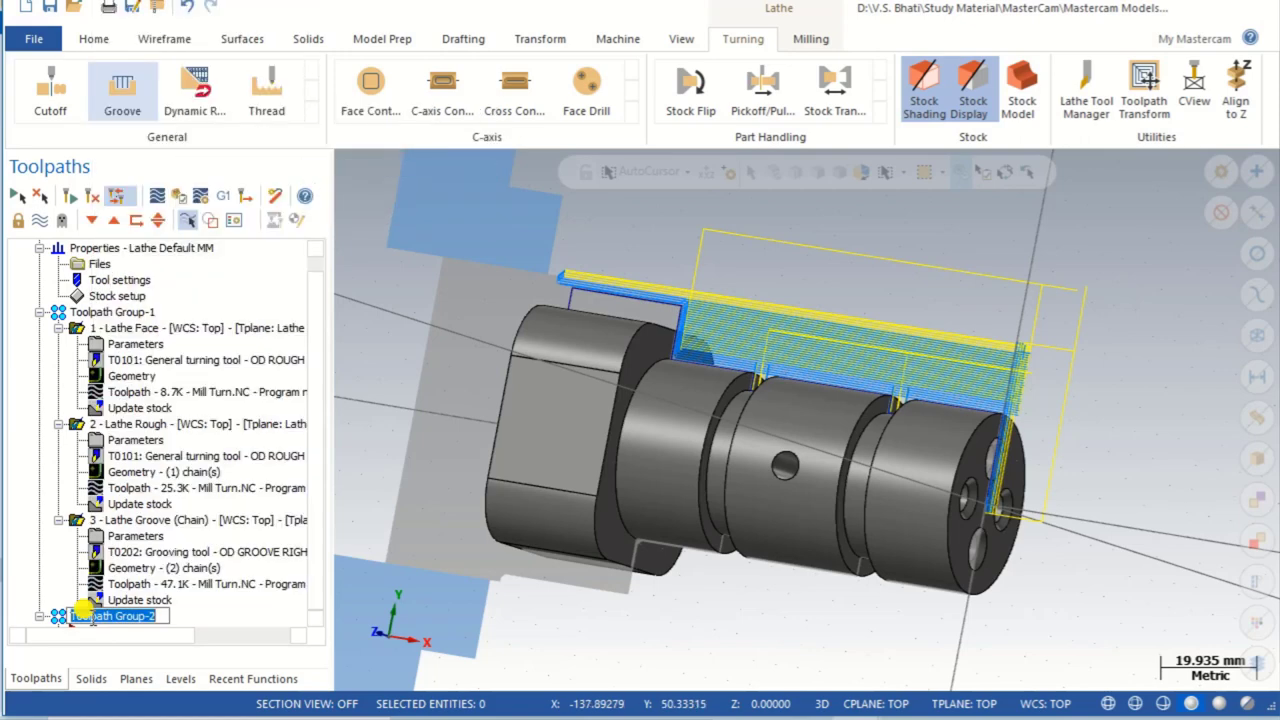
type("C-axis")
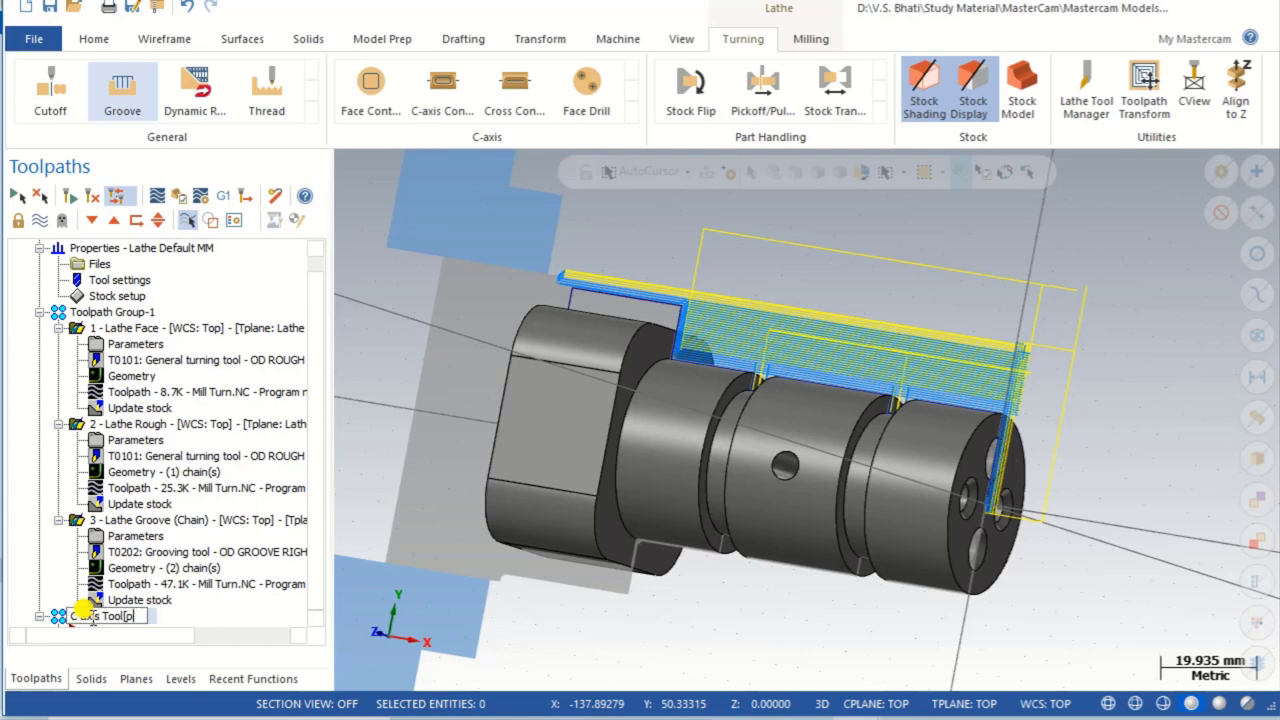
key("Return")
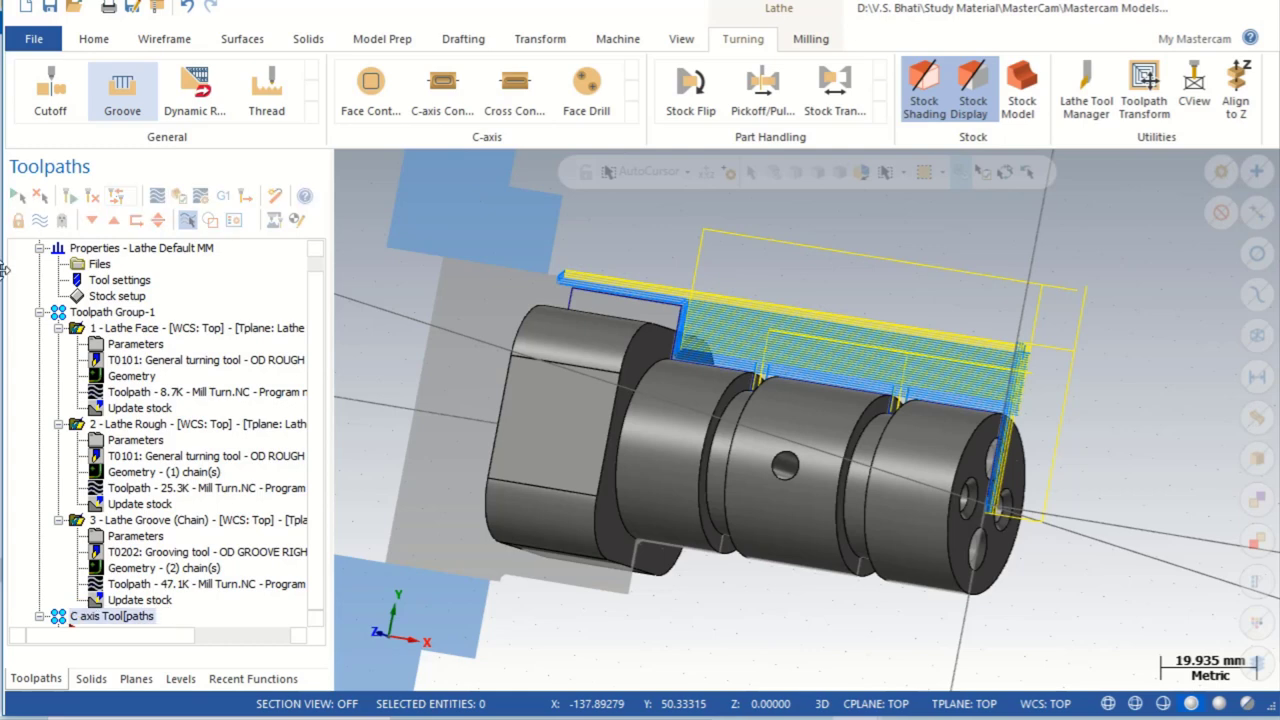
- Hide the toolpath display and leave only the Solid level visible, set as the active level
right_click(420, 366)
left_click(466, 486)
key("alt+t")
key("alt+z")
middle_click_drag(683, 492, 670, 485)
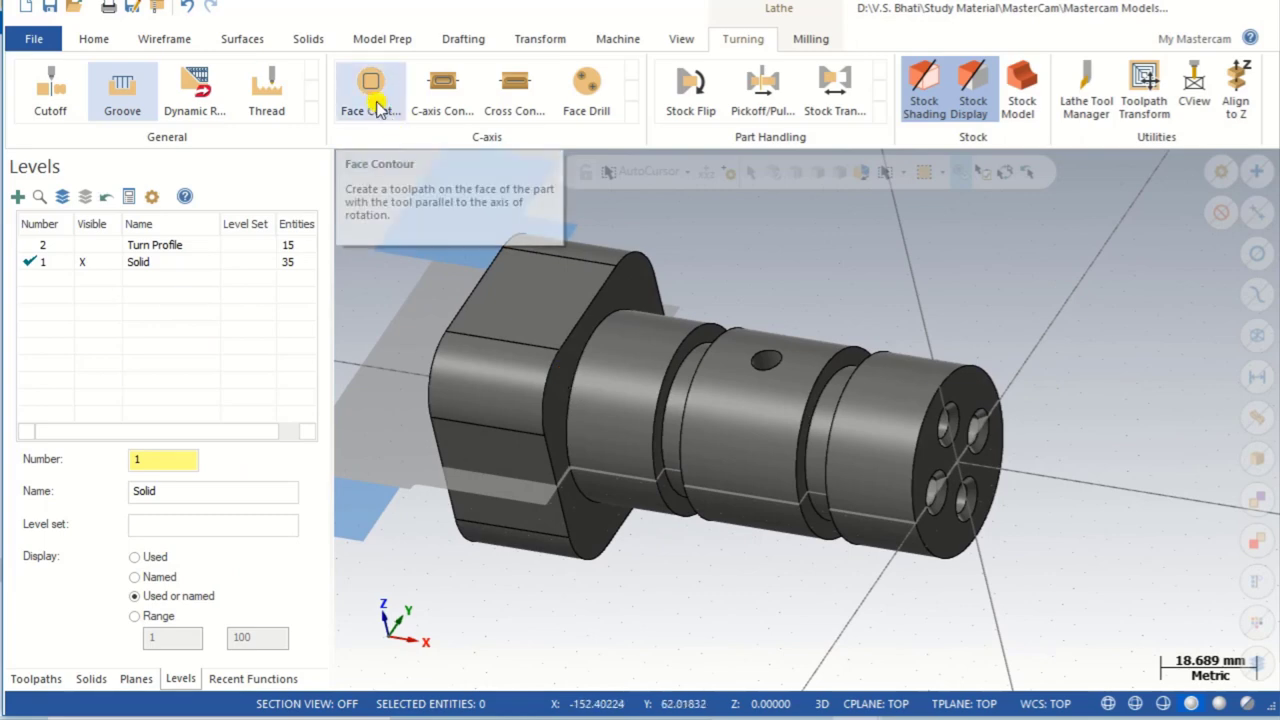
- Start a C-axis Face Contour toolpath and chain the outer edge loop of the large flange's front face
left_click(378, 107)
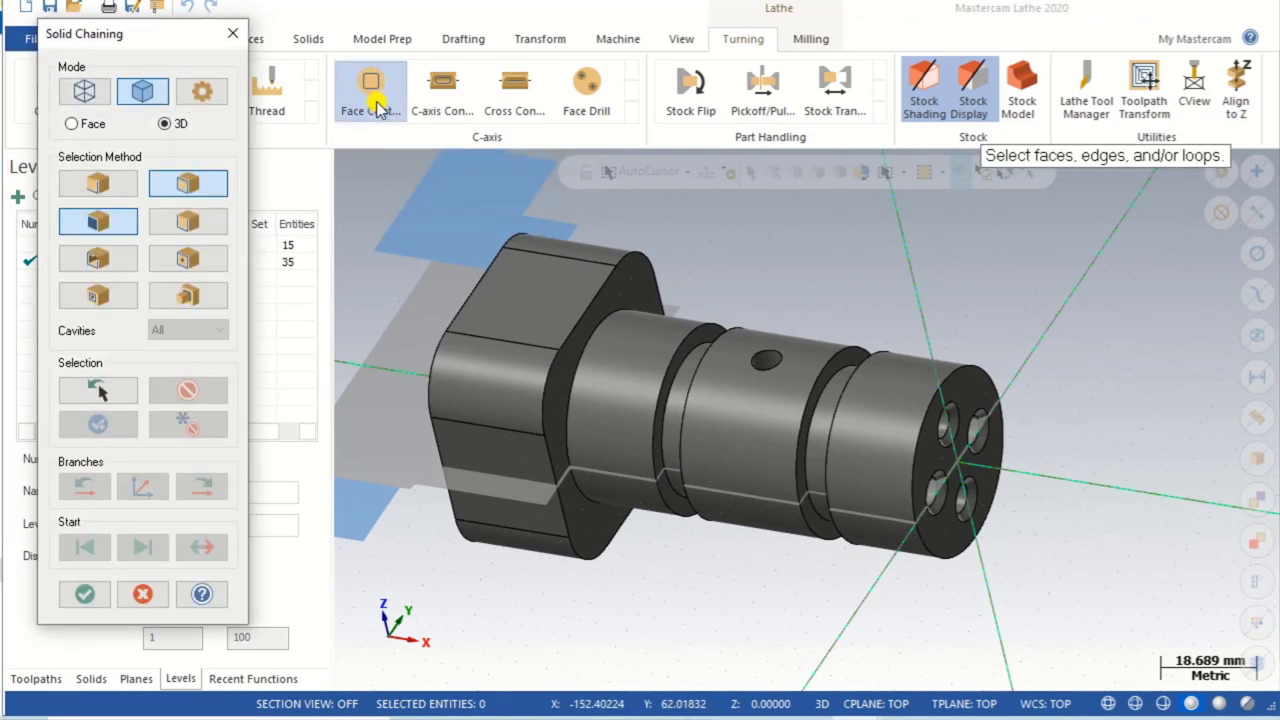
left_click(574, 325)
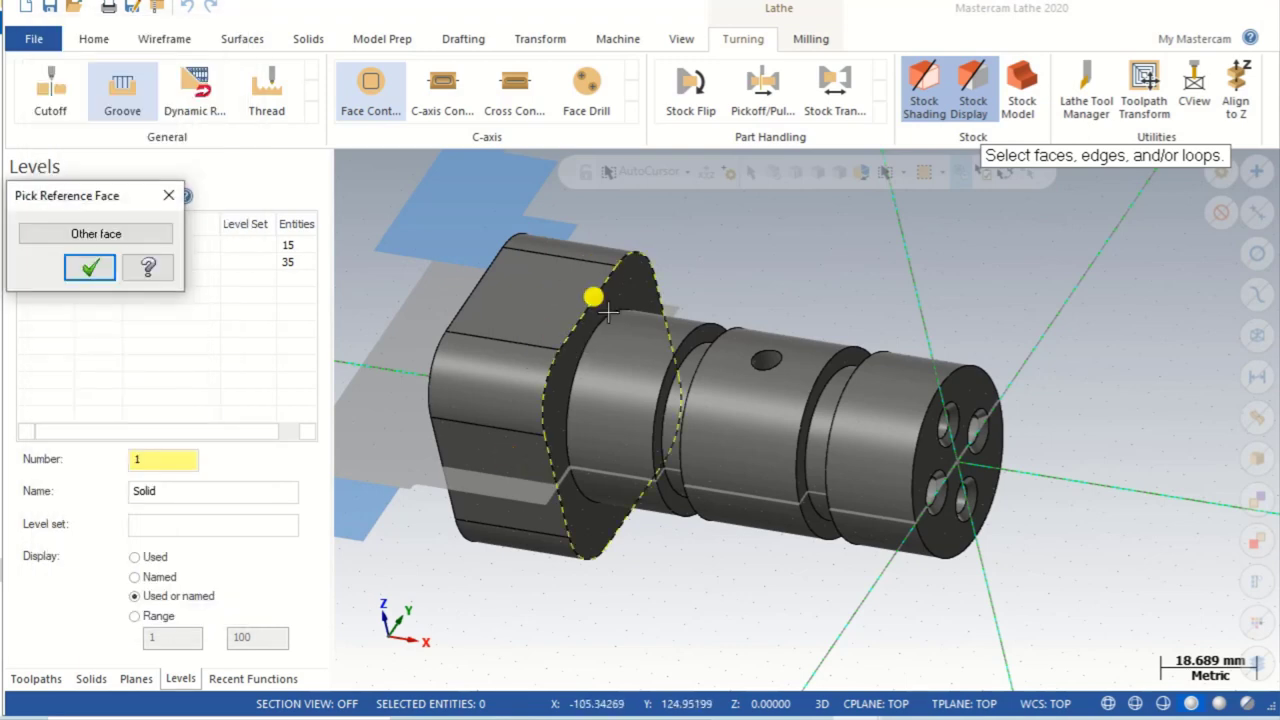
left_click(90, 267)
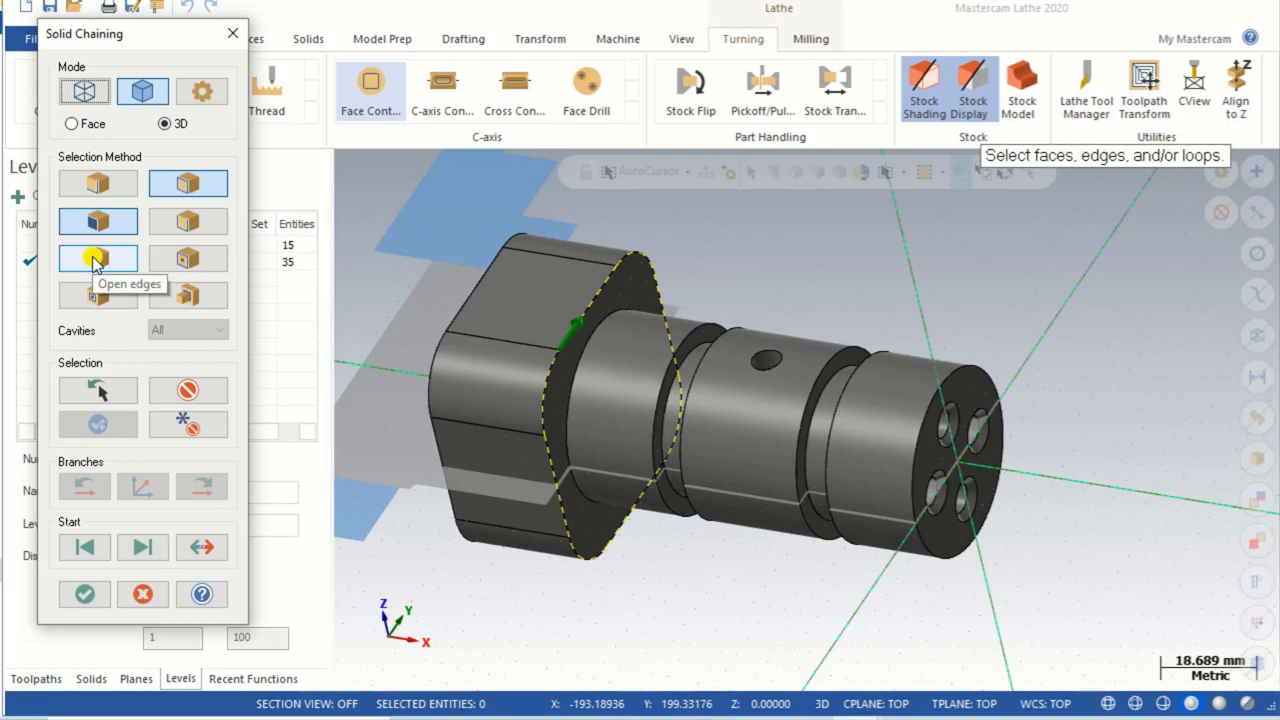
left_click(86, 596)
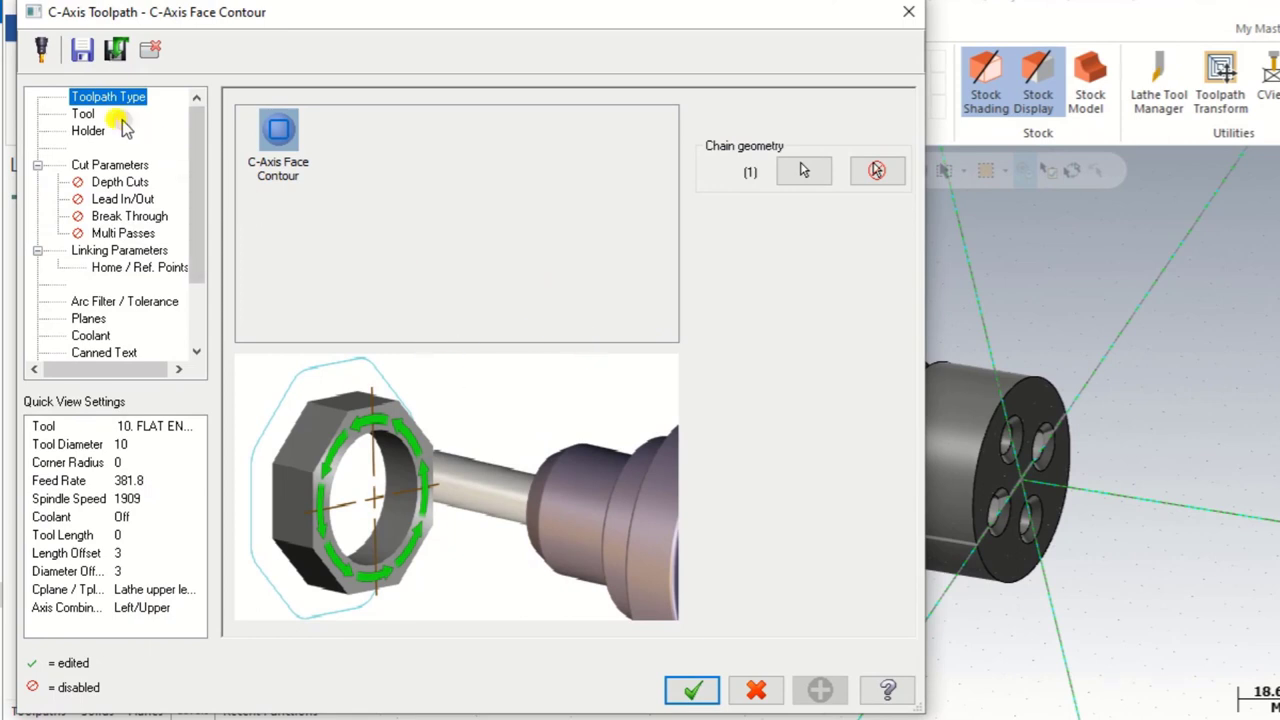
- Create a new flat endmill for the face contour with a 10 mm cutting diameter and tool number 3
left_click(86, 115)
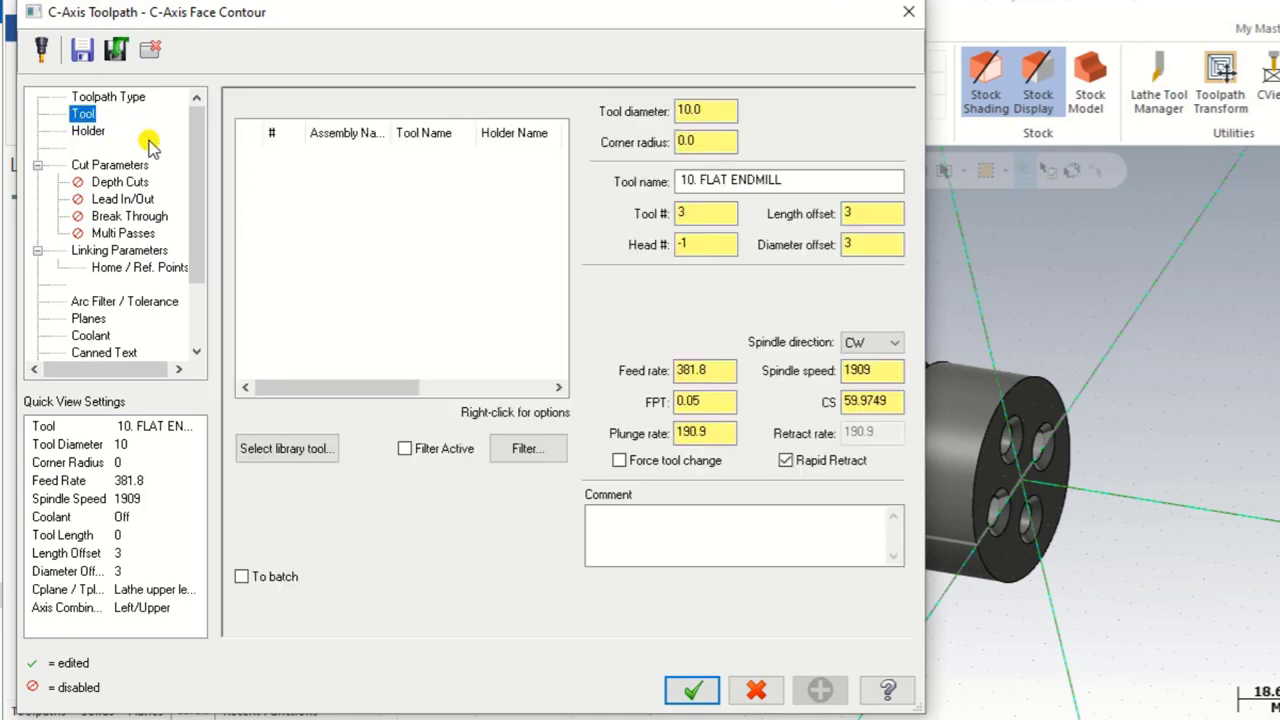
right_click(338, 216)
left_click(386, 249)
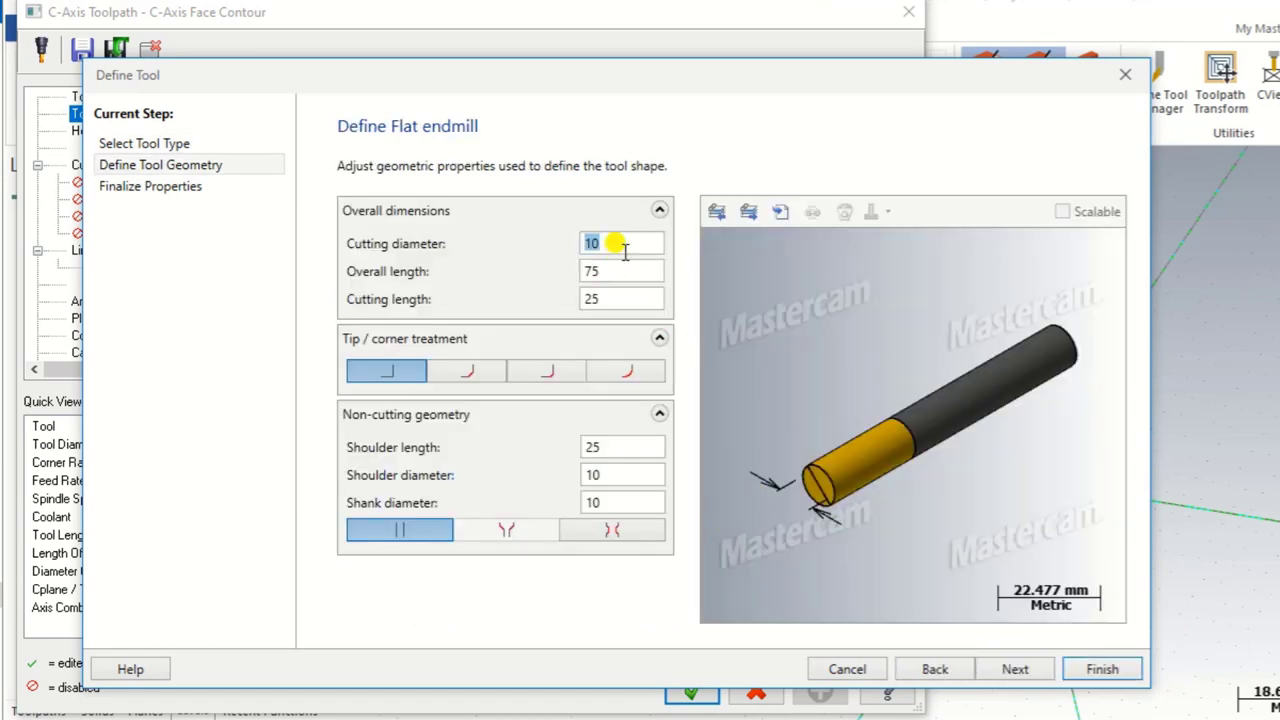
left_click(1015, 669)
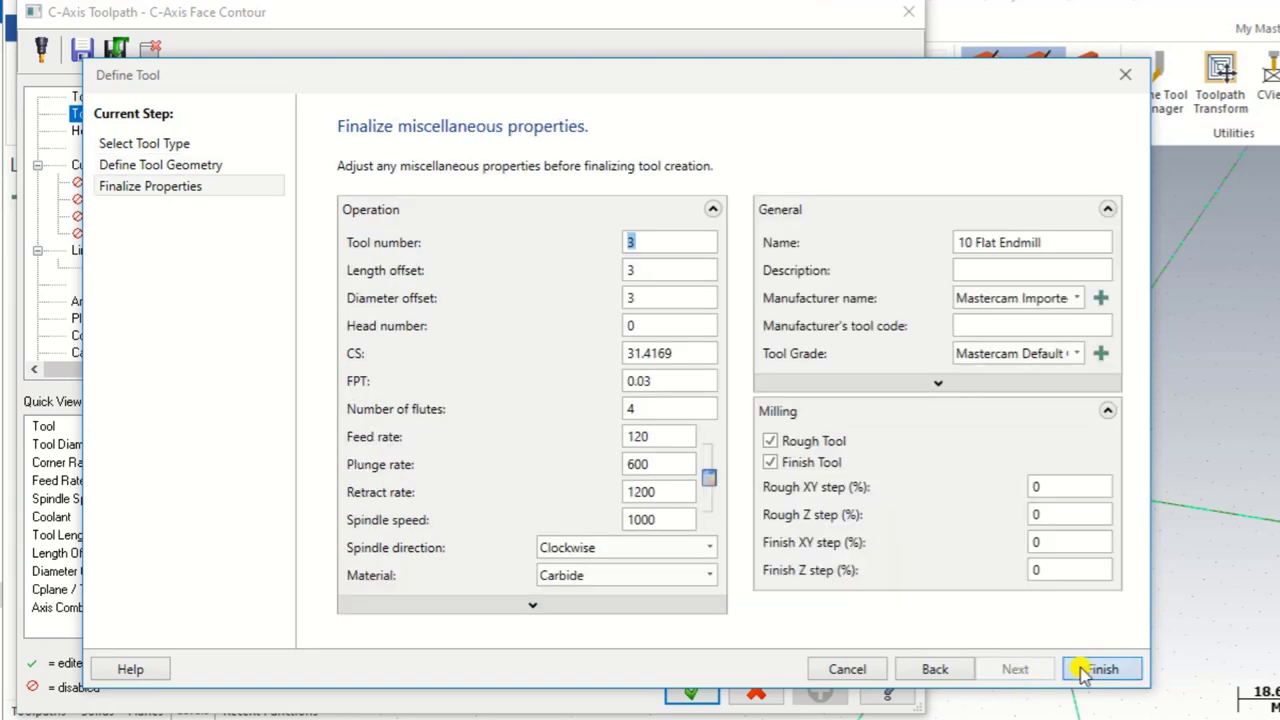
left_click(1101, 669)
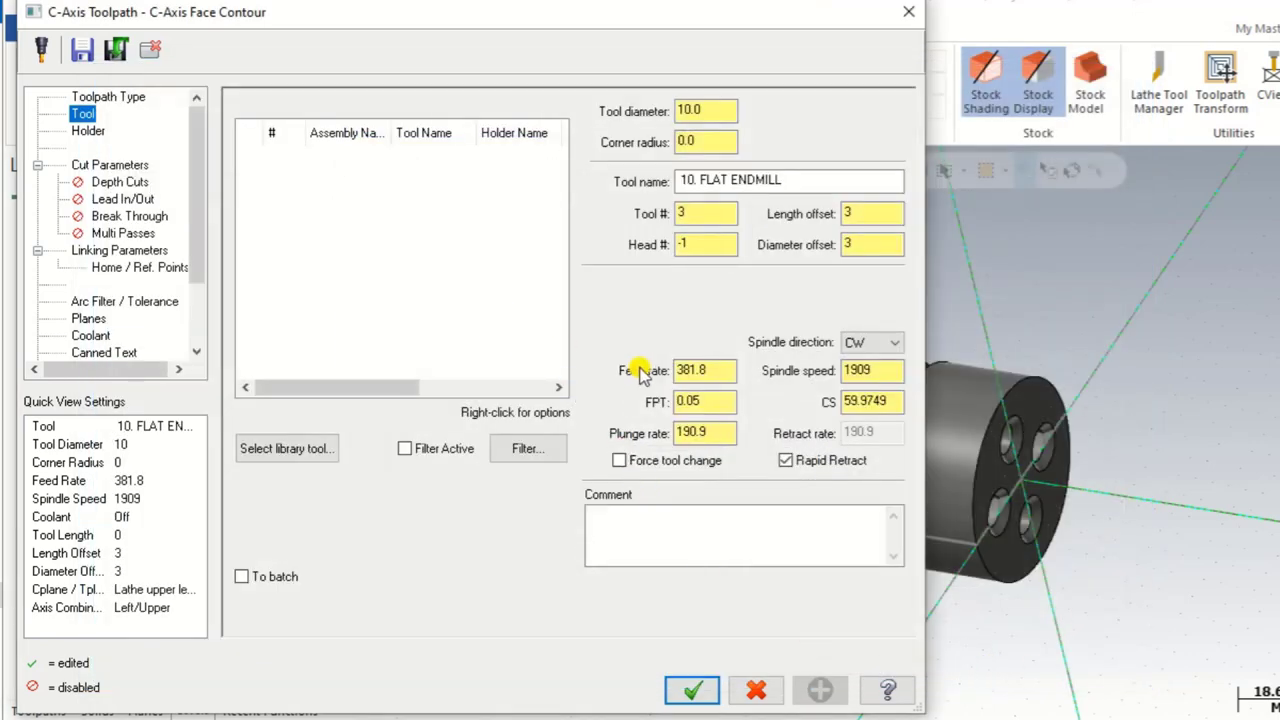
- Set the 10 mm flat endmill's spindle speed to 2000 and enter "Face Contour" as the operation comment
double_click(695, 371)
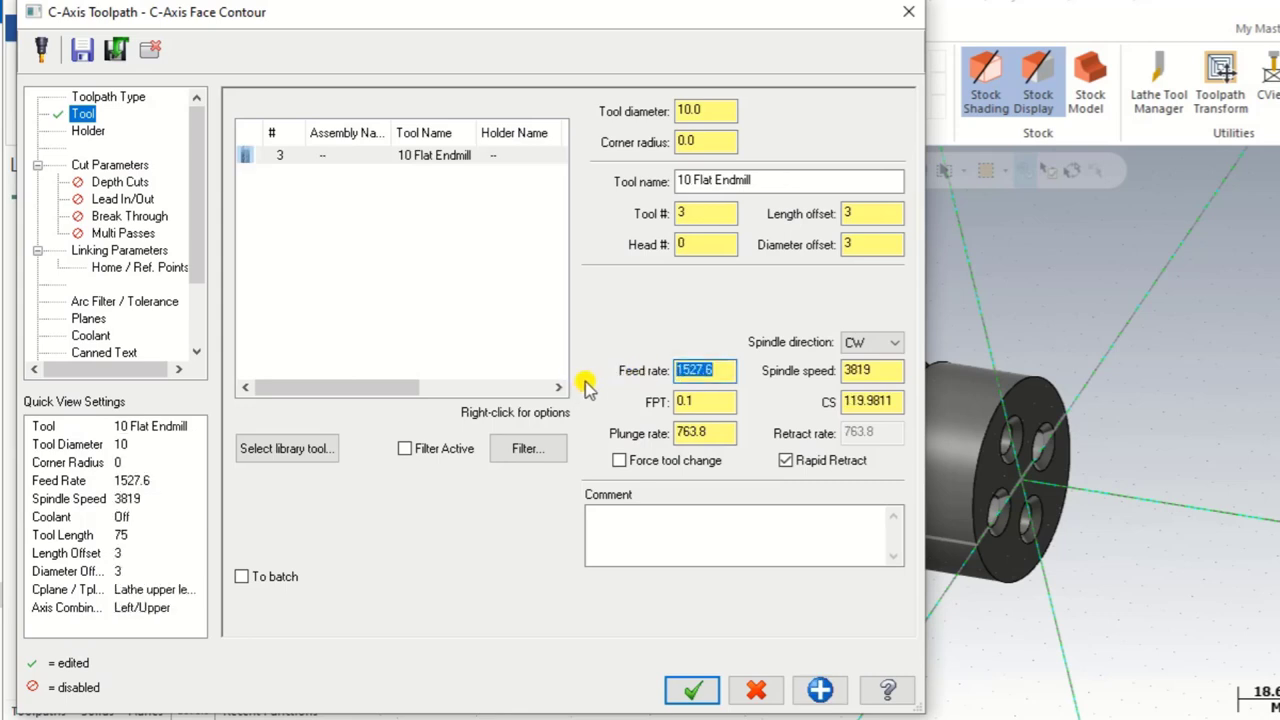
double_click(872, 370)
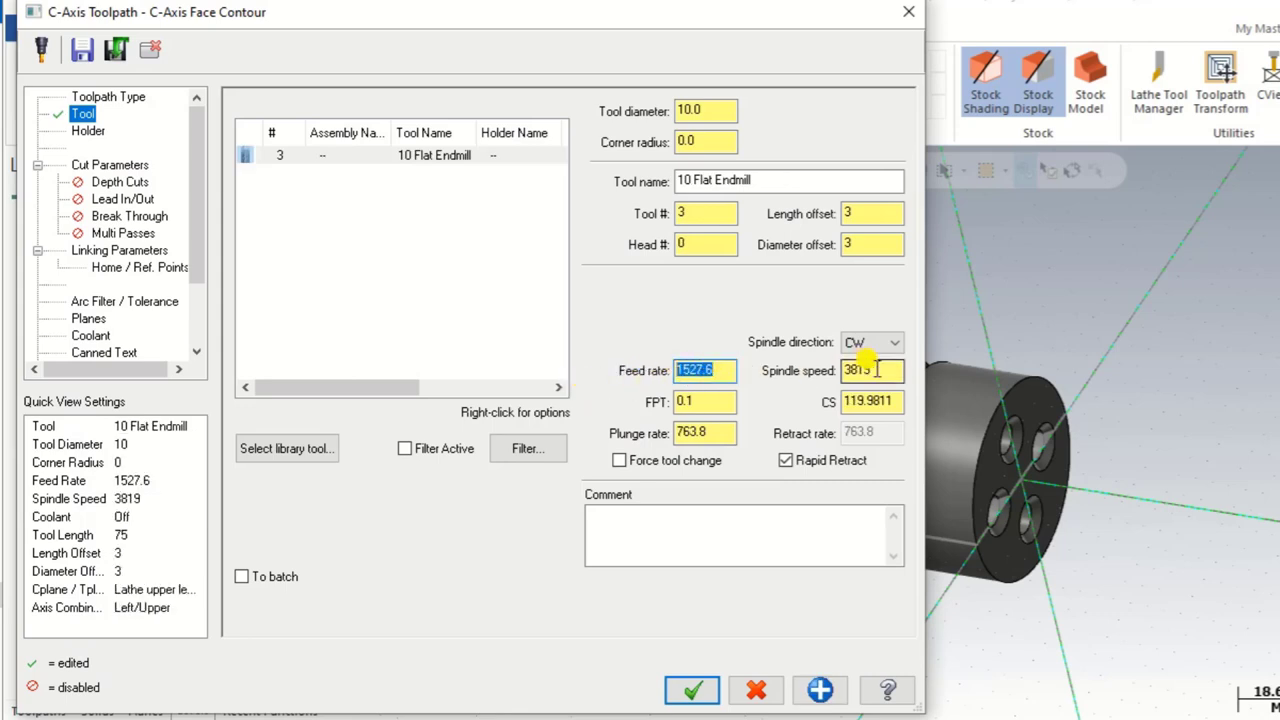
type("2000")
left_click(706, 530)
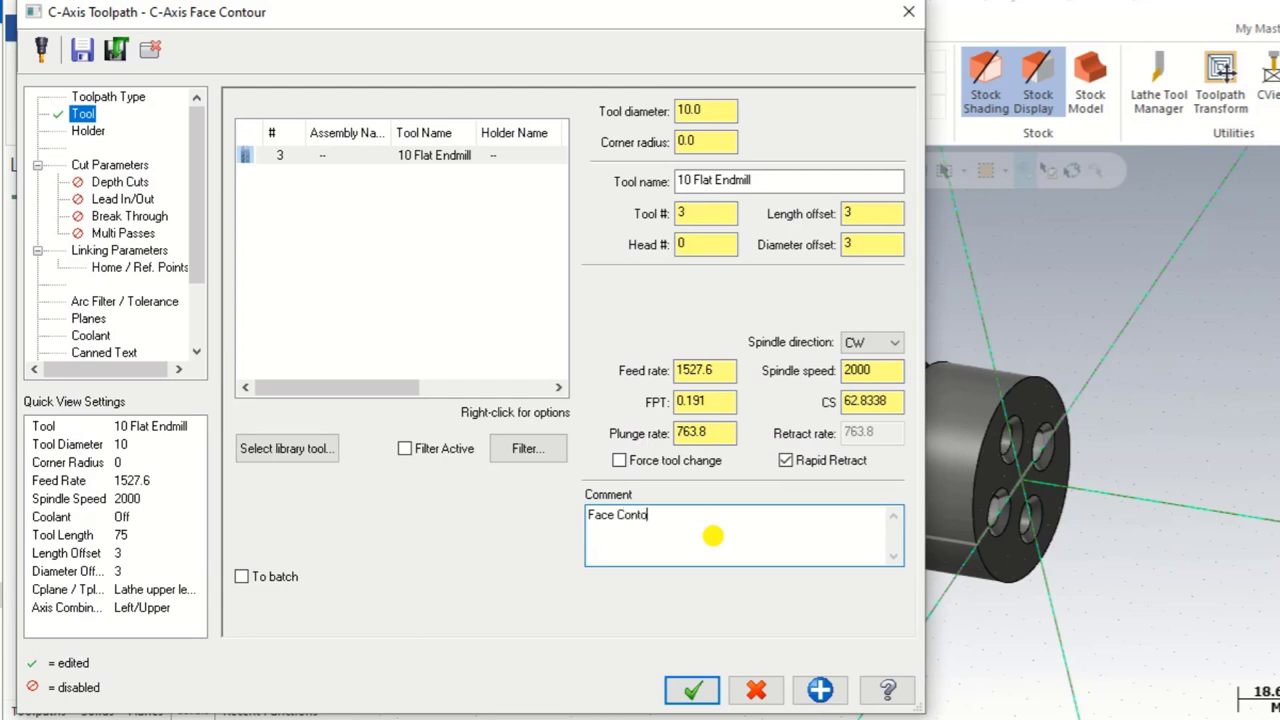
- Set the contour type to Ramp with depth-based motion, a ramp depth of 1.0 and a pass at final depth
left_click(105, 165)
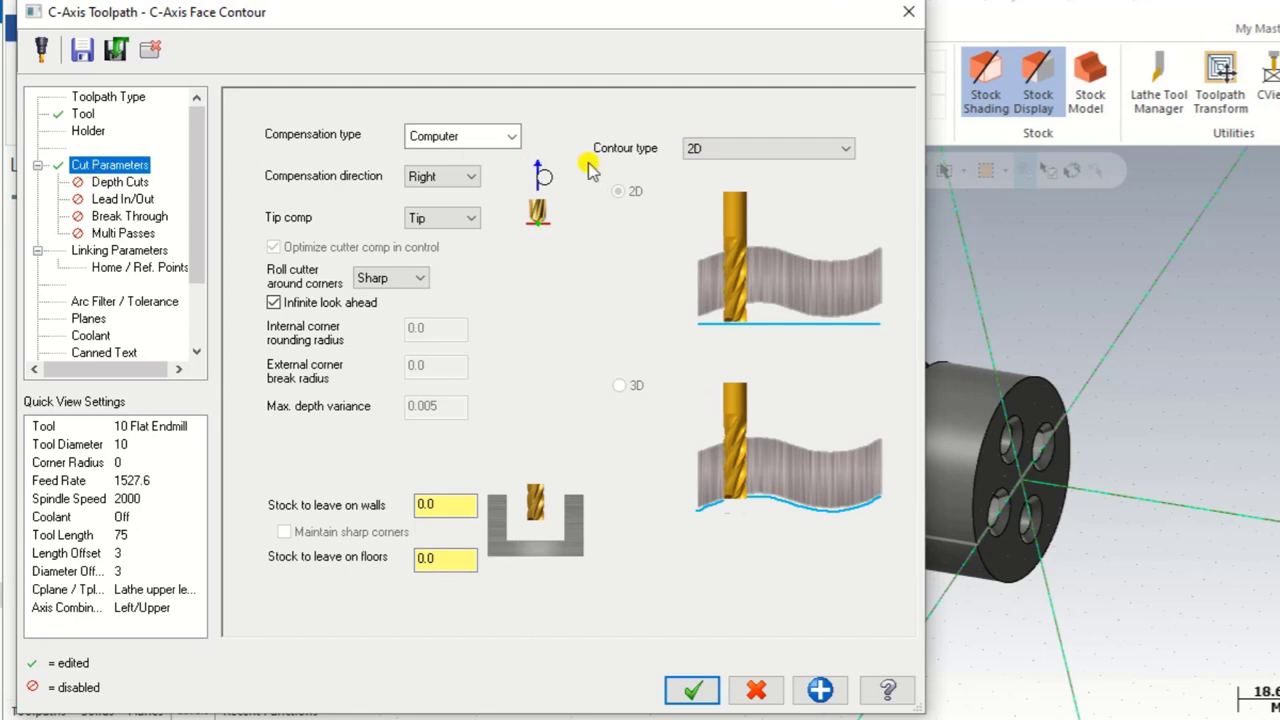
left_click(726, 148)
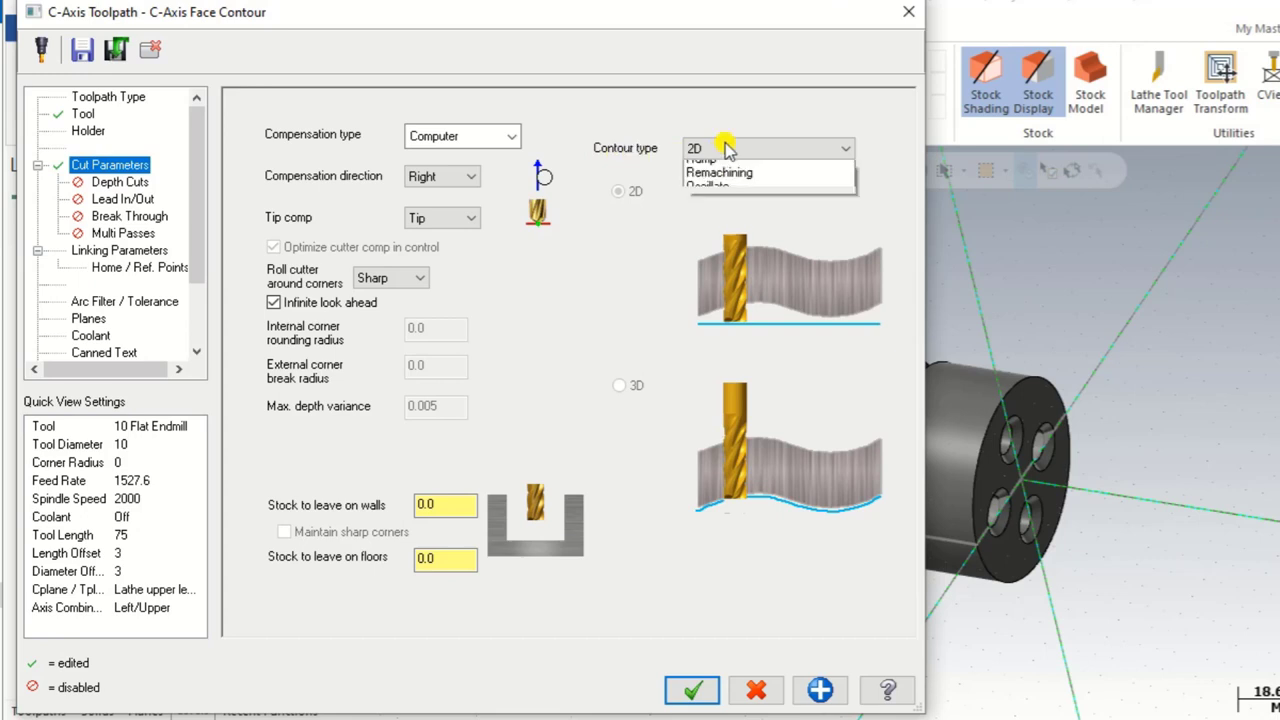
left_click(715, 192)
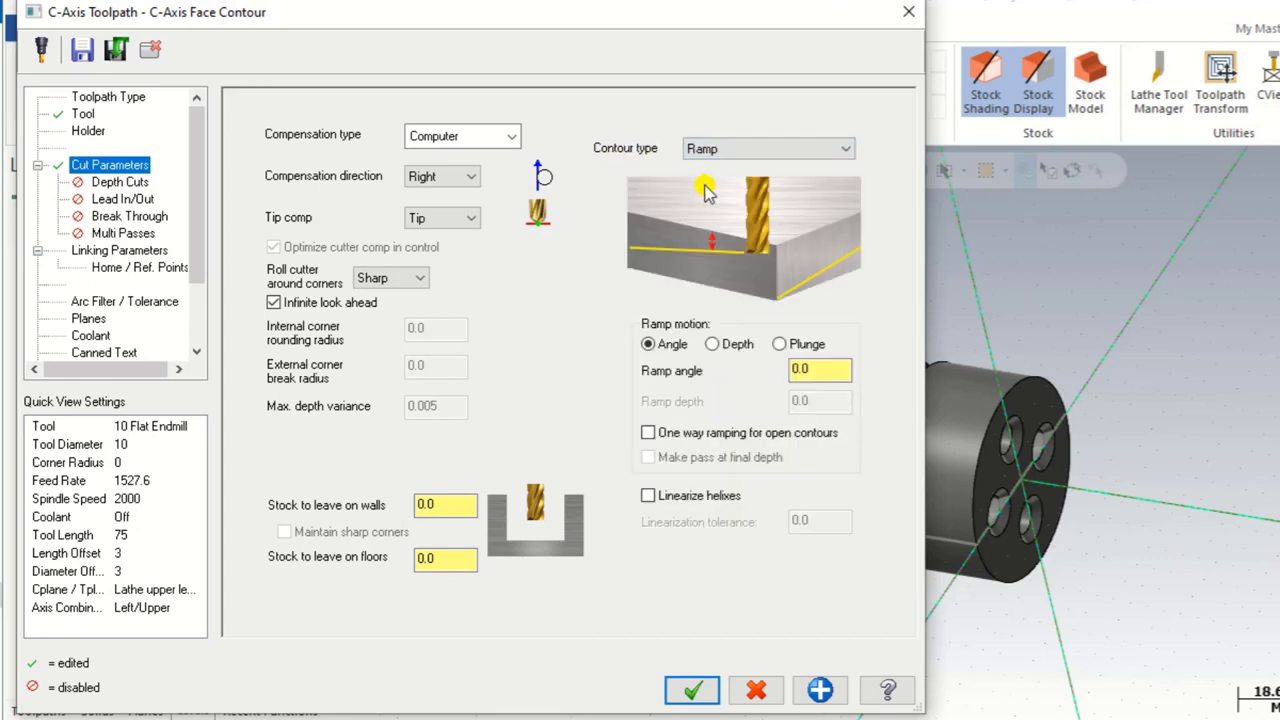
left_click(711, 343)
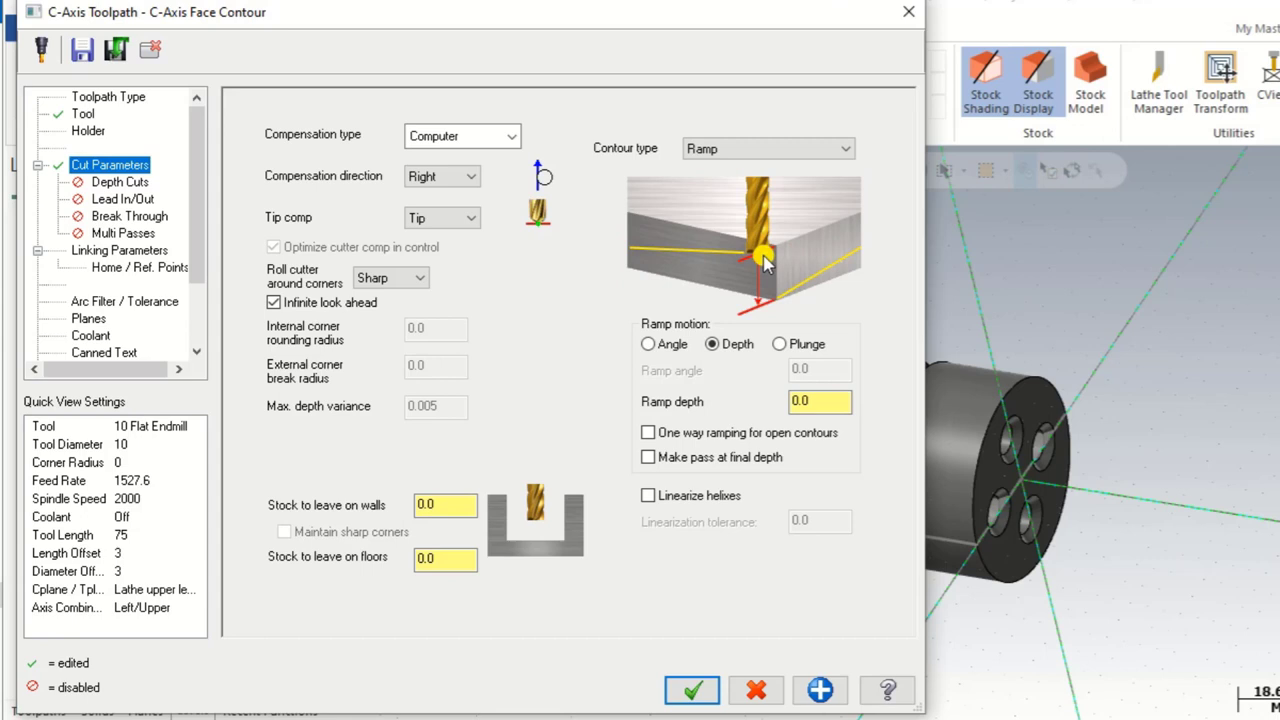
double_click(800, 402)
type("1")
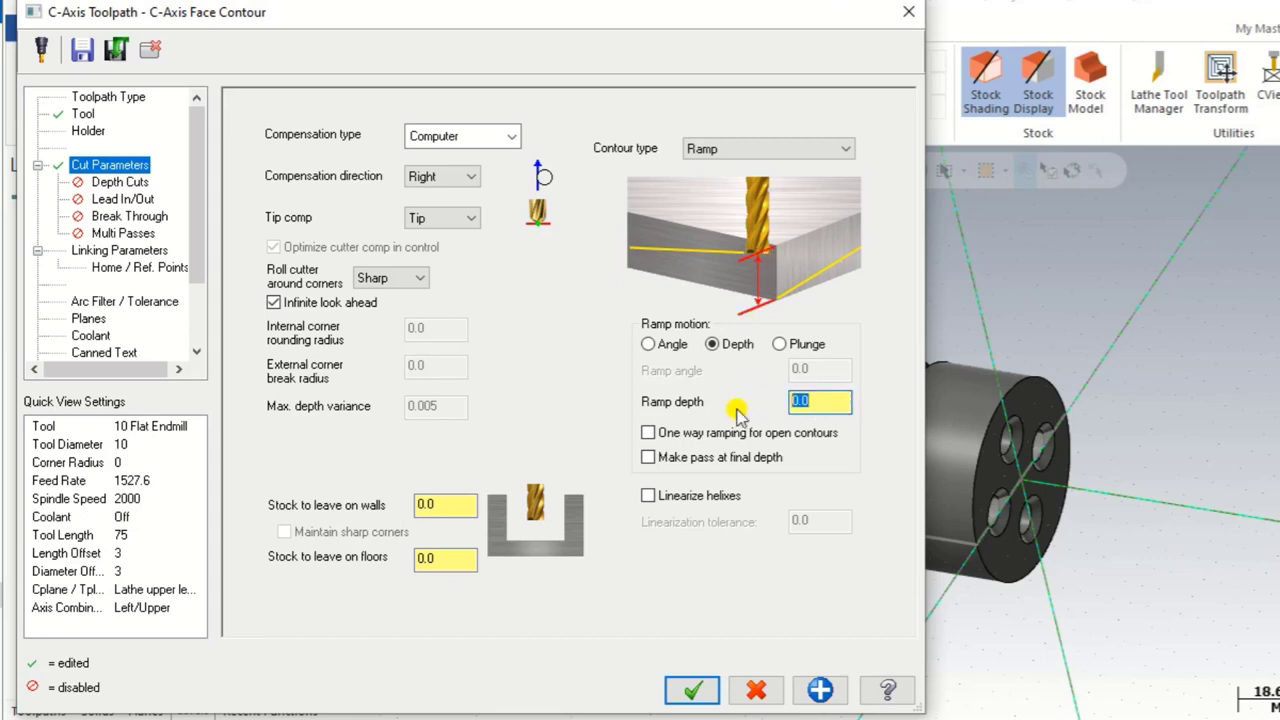
type(".0")
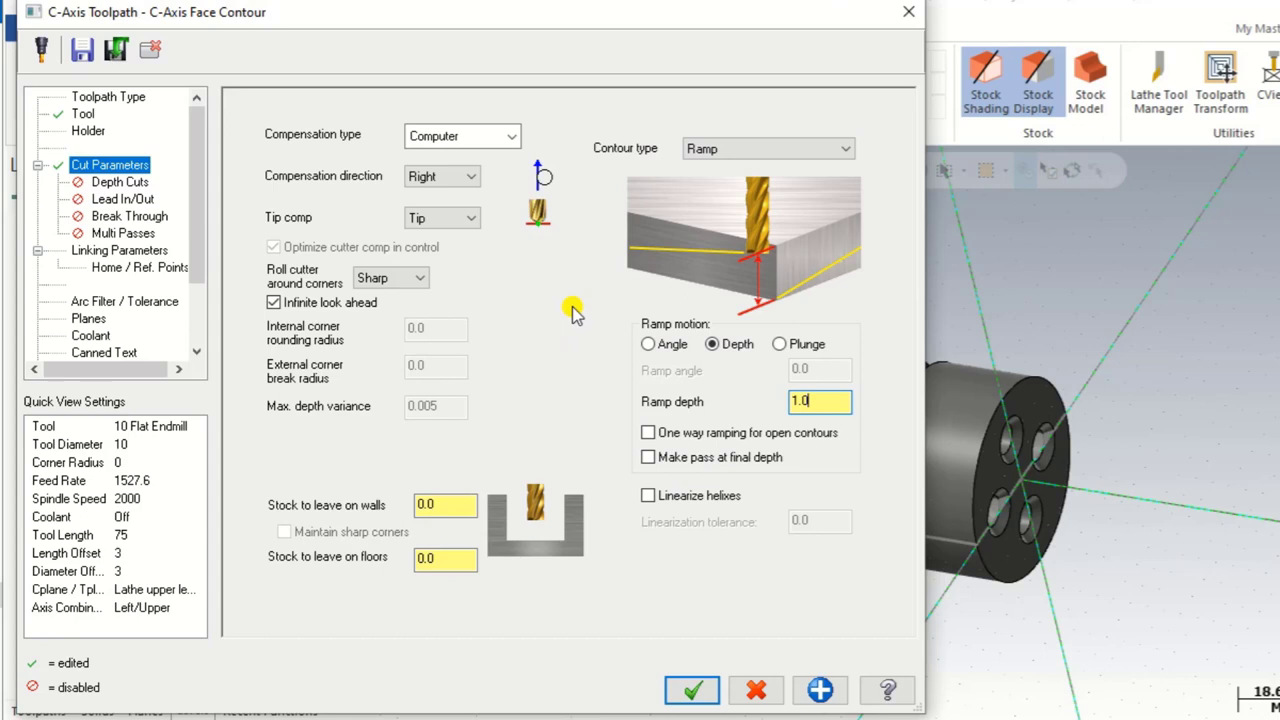
left_click(649, 459)
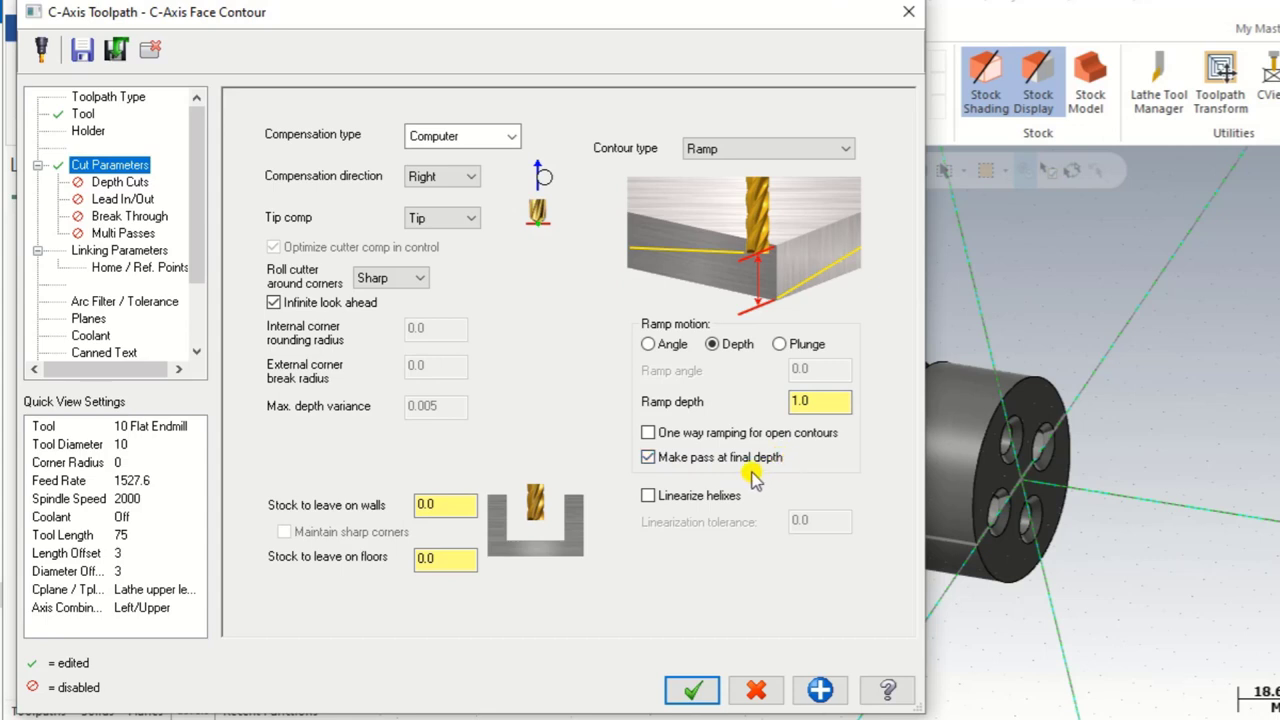
left_click(121, 184)
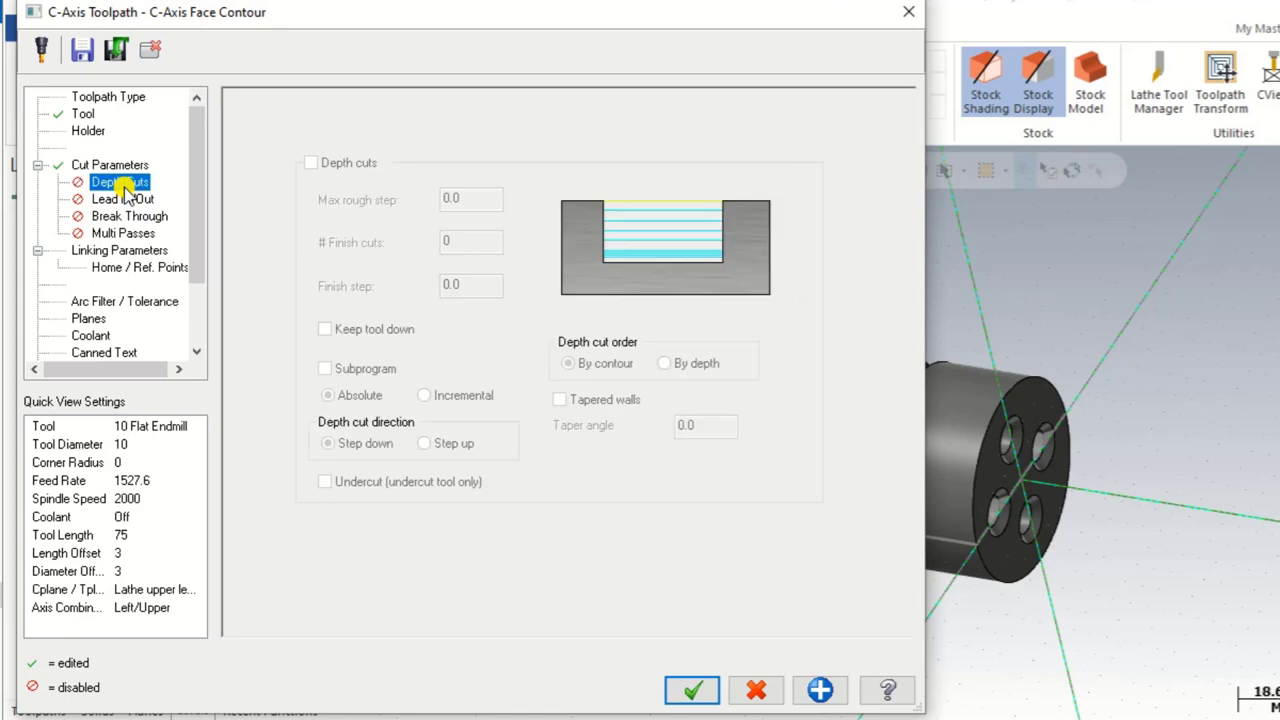
left_click(128, 166)
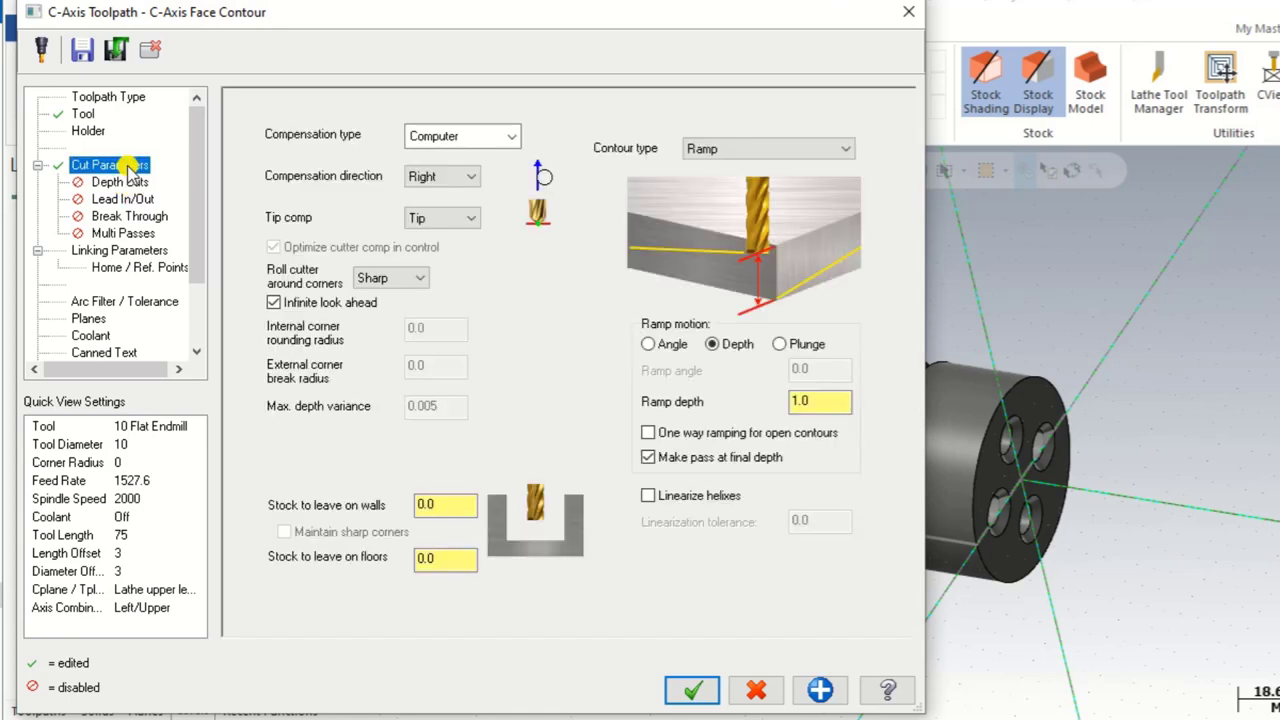
- Enable Lead In/Out with an entry arc radius of 60% and copy the entry settings to the exit
left_click(125, 200)
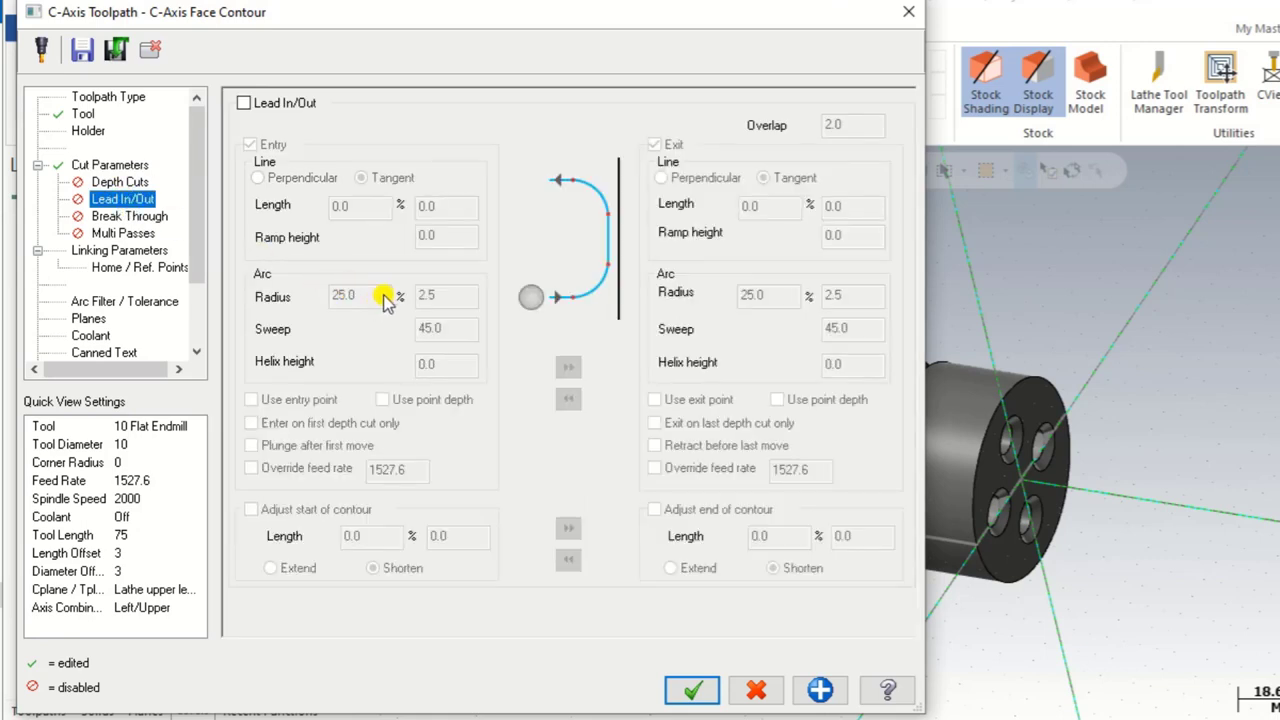
left_click(245, 104)
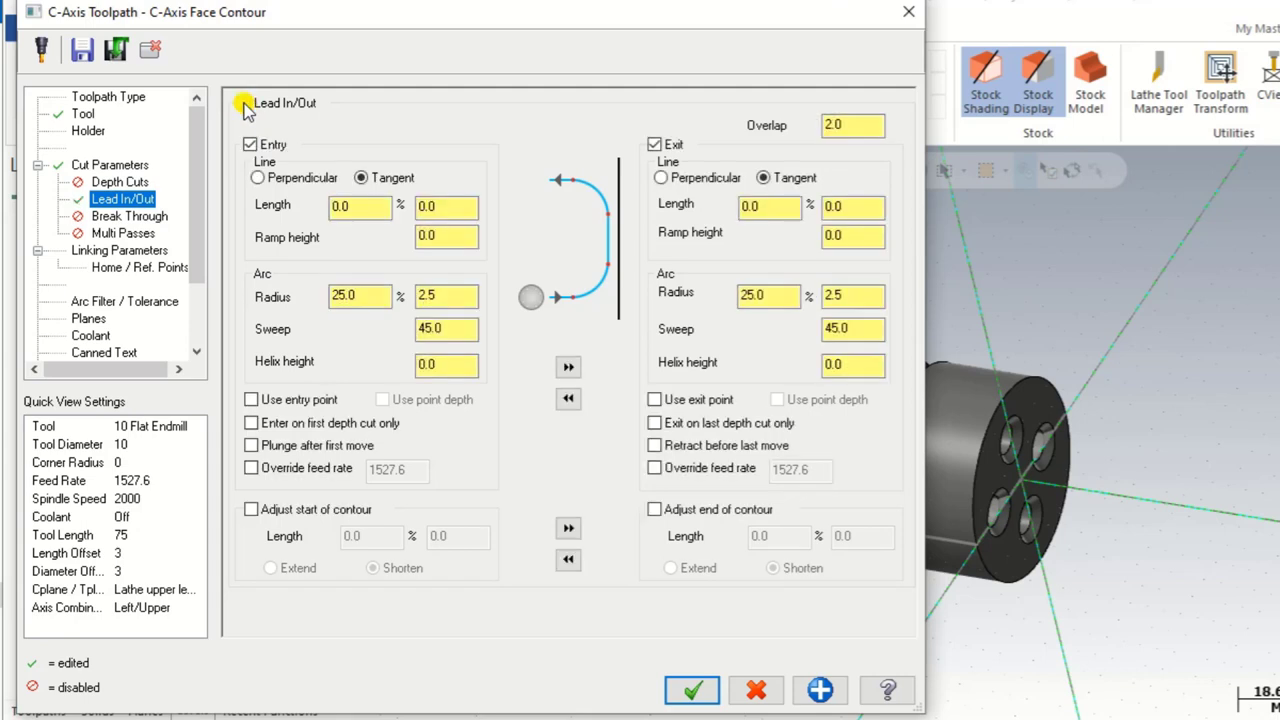
left_click(340, 295)
left_click(790, 295)
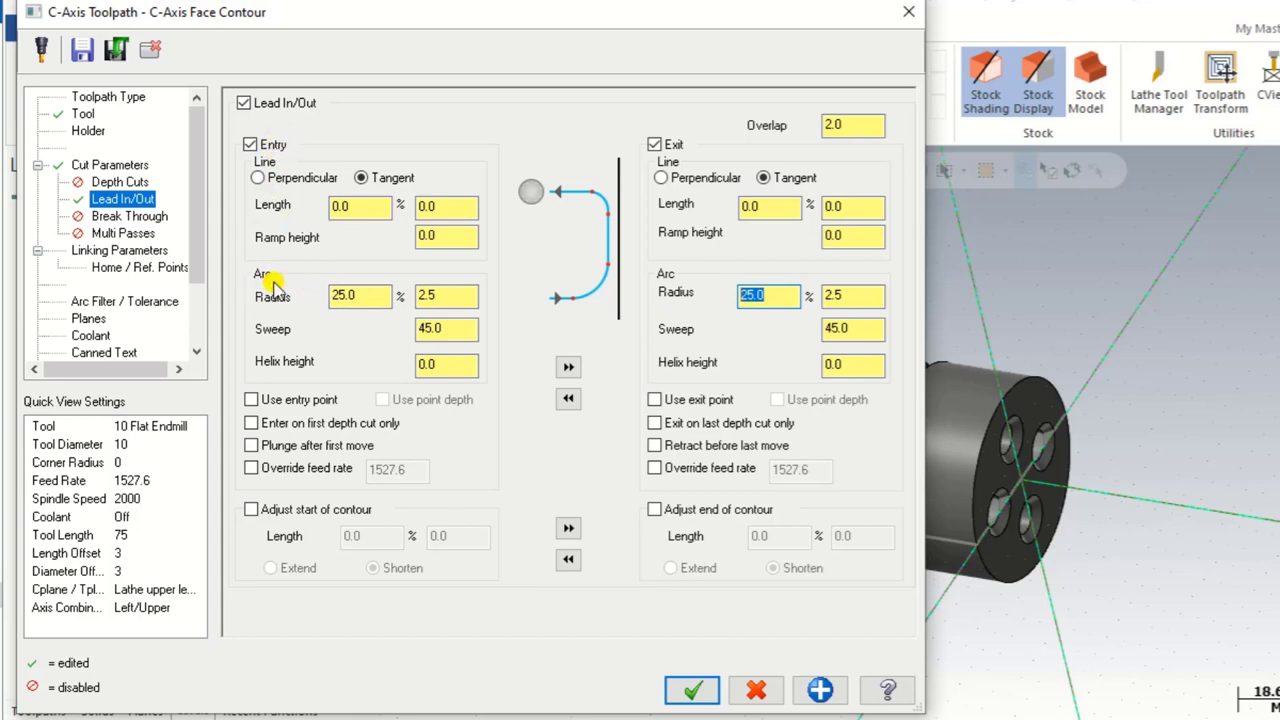
left_click(340, 296)
type("60.0")
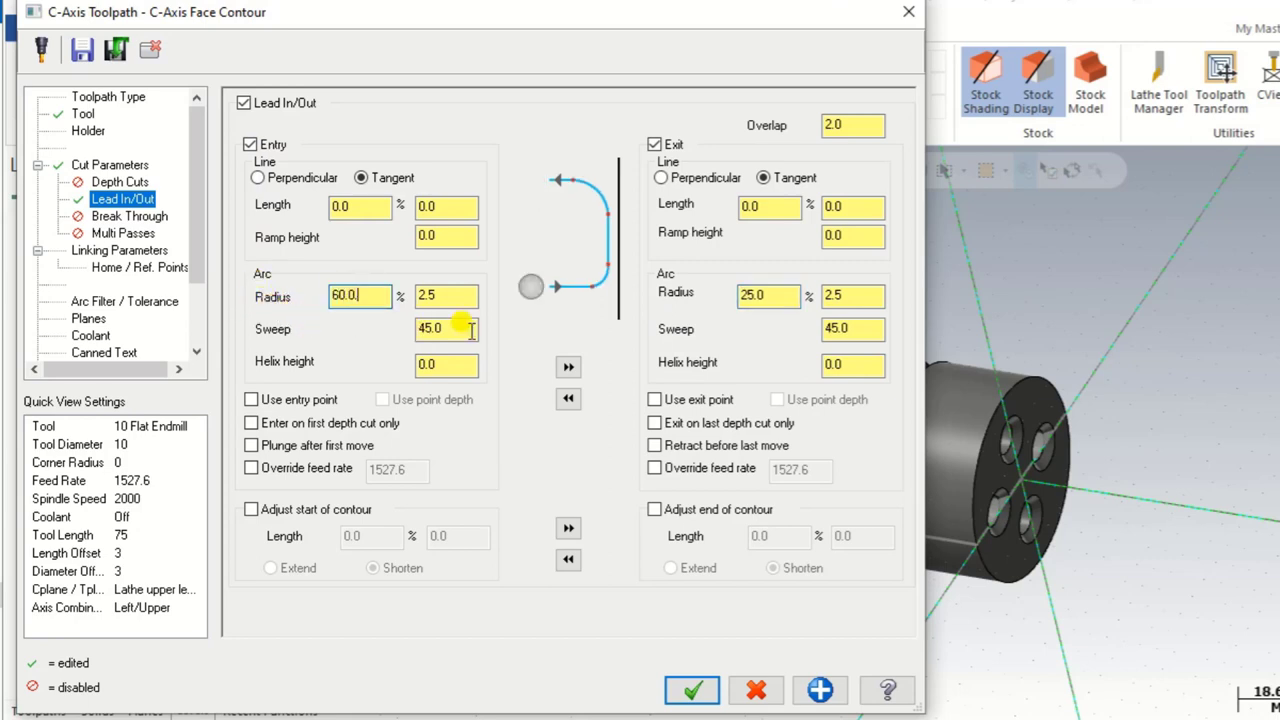
left_click(568, 367)
left_click(770, 294)
double_click(770, 293)
left_click(371, 297)
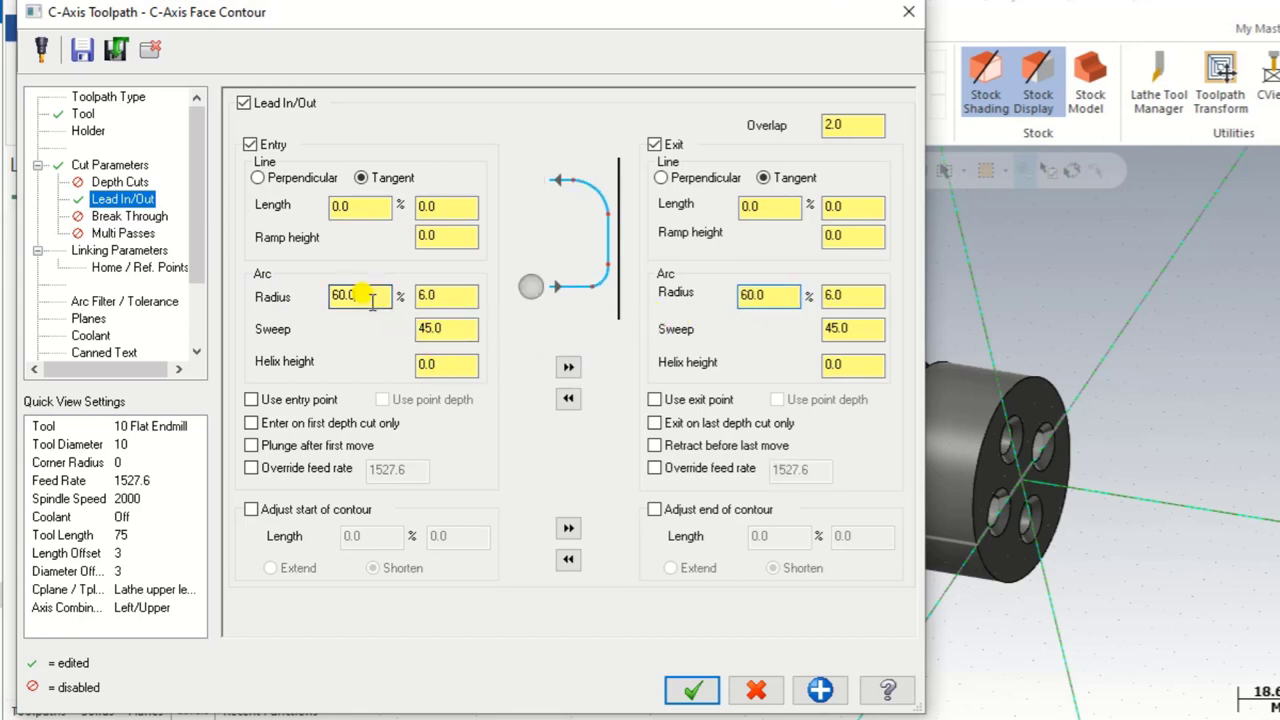
- Enable Break Through with a break through amount of 4.0
left_click(104, 218)
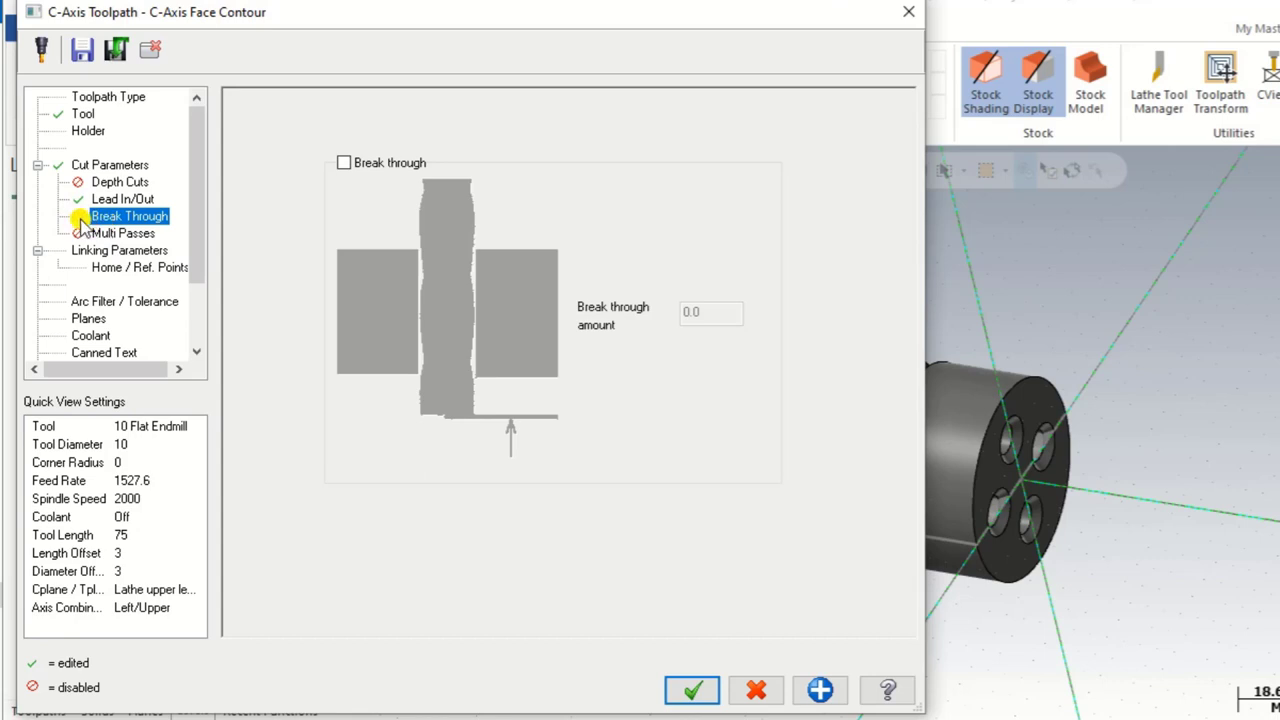
left_click(360, 164)
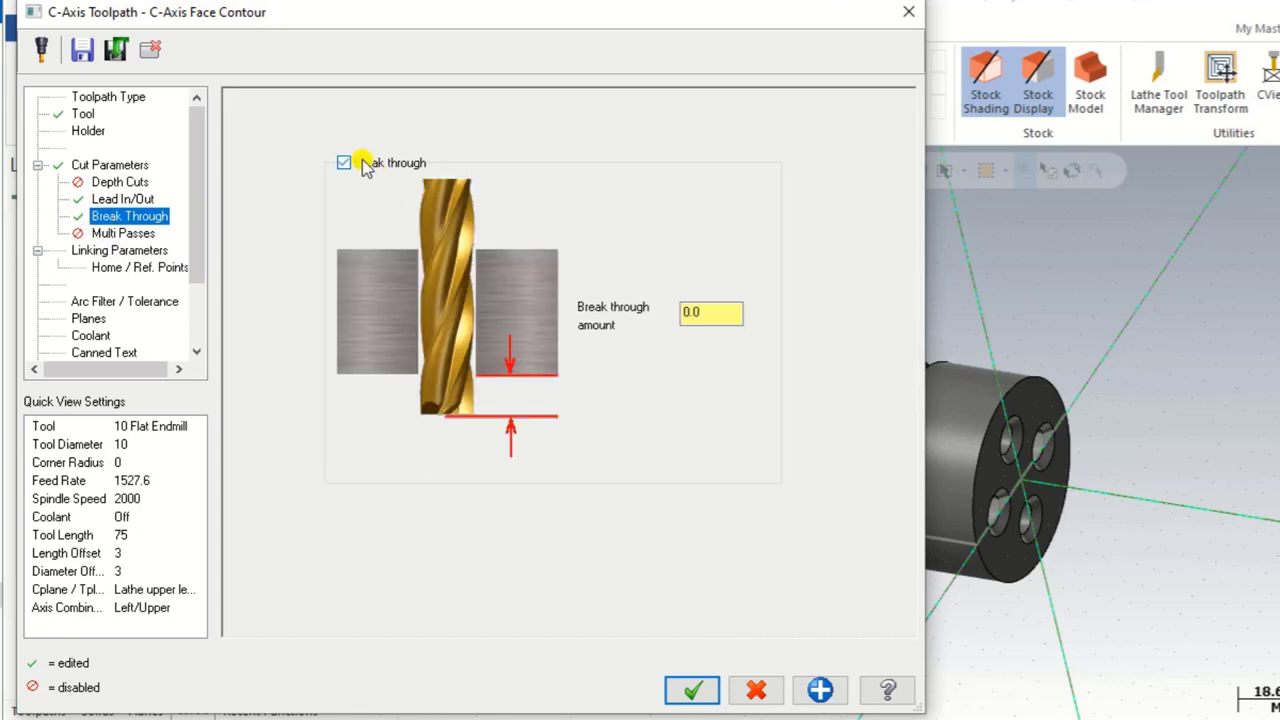
double_click(720, 314)
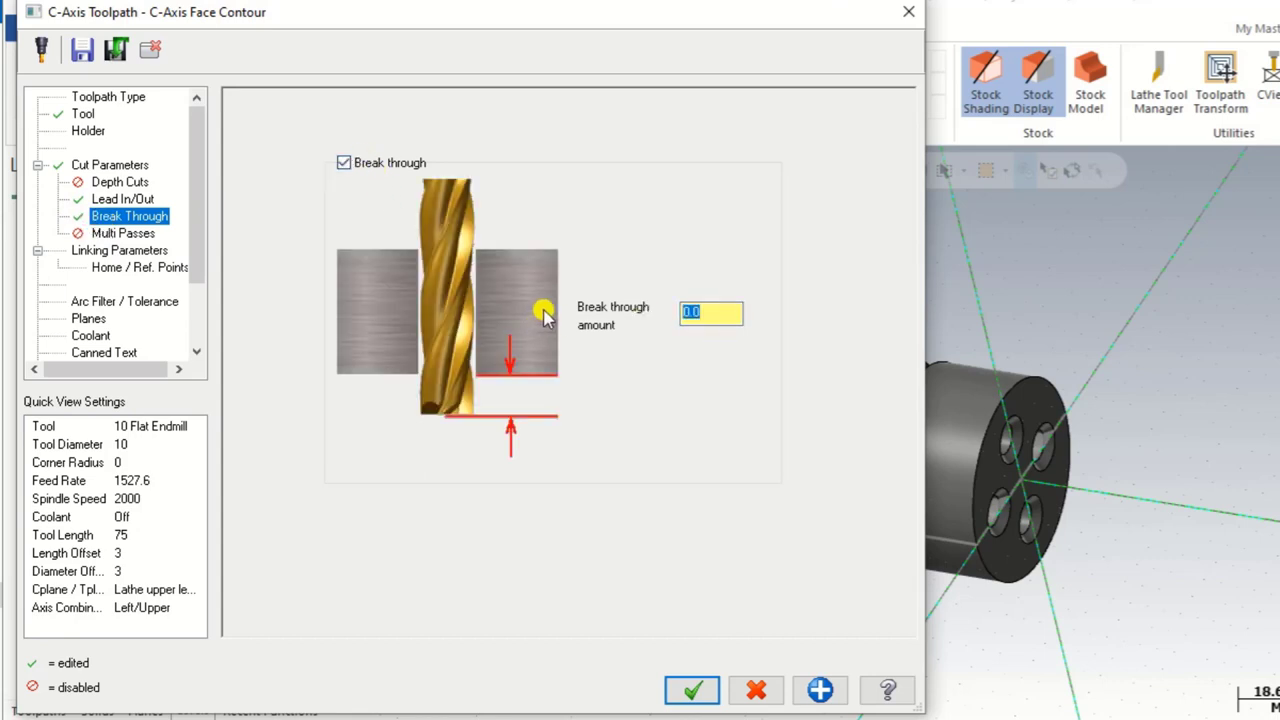
left_click(737, 313)
double_click(728, 312)
double_click(731, 311)
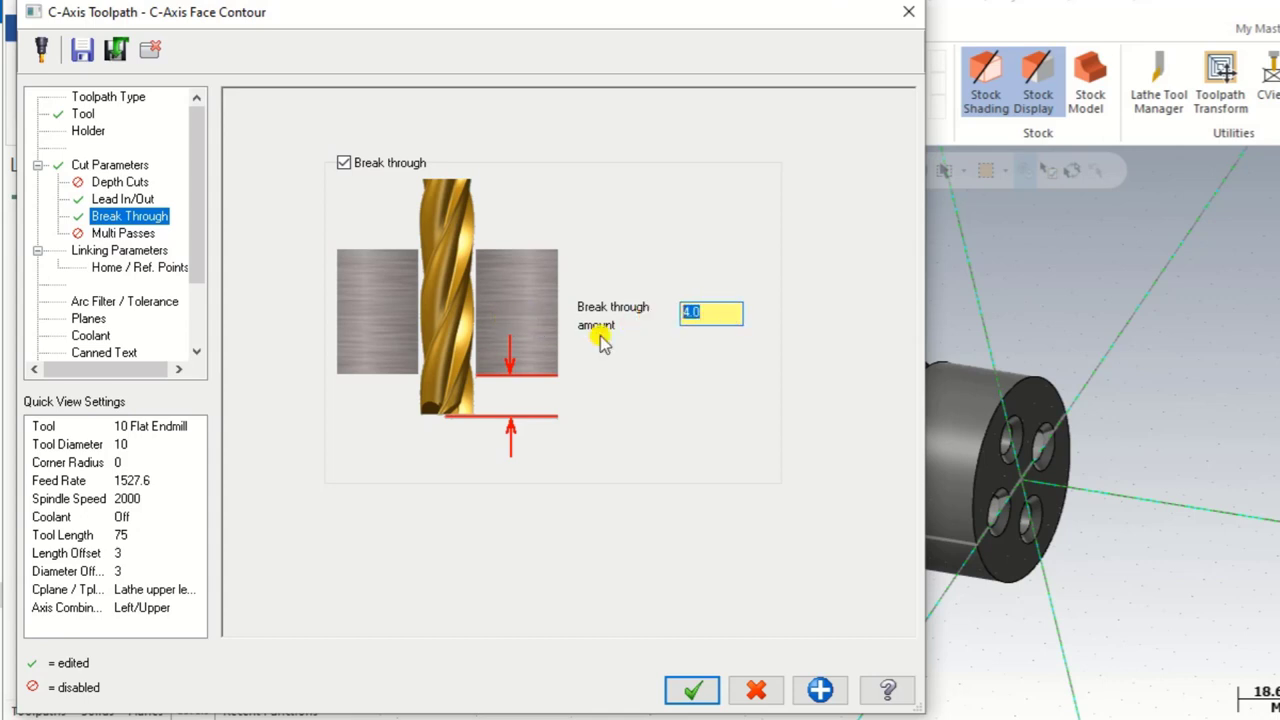
- Switch the clearance, retract, top of stock and depth linking values to absolute
left_click(118, 254)
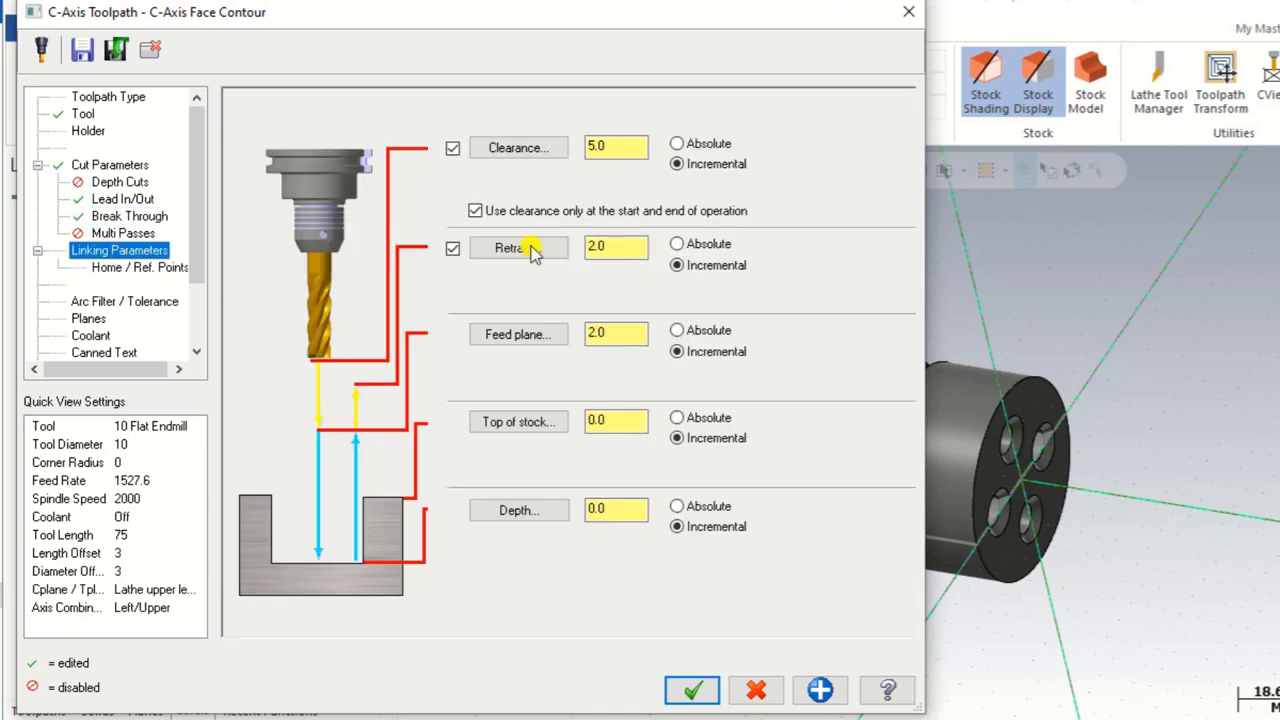
left_click(678, 144)
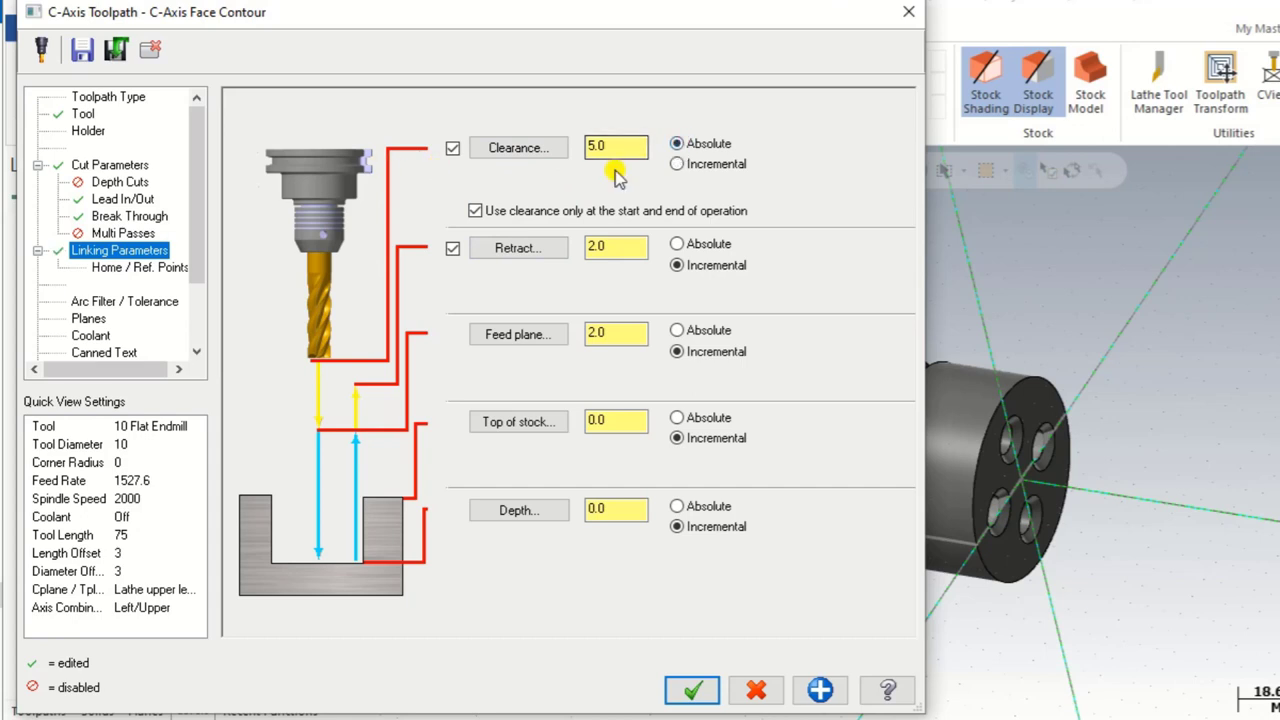
left_click(692, 246)
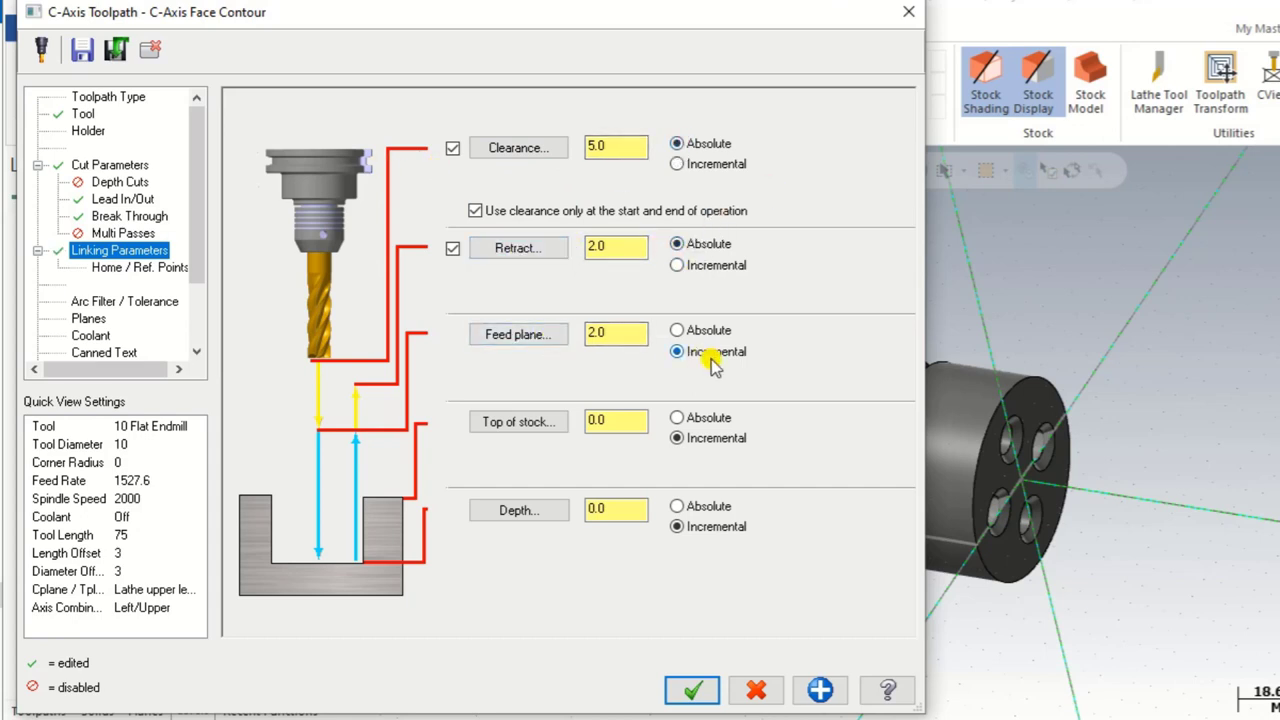
left_click(677, 418)
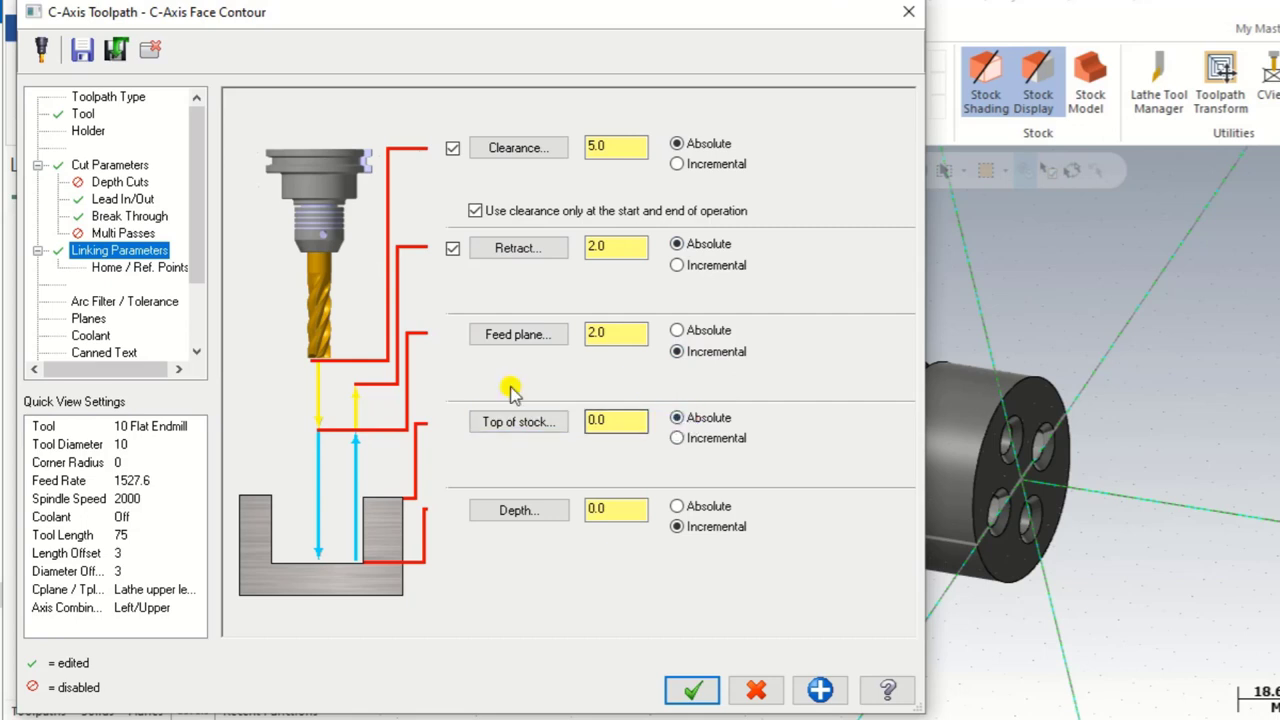
left_click(674, 507)
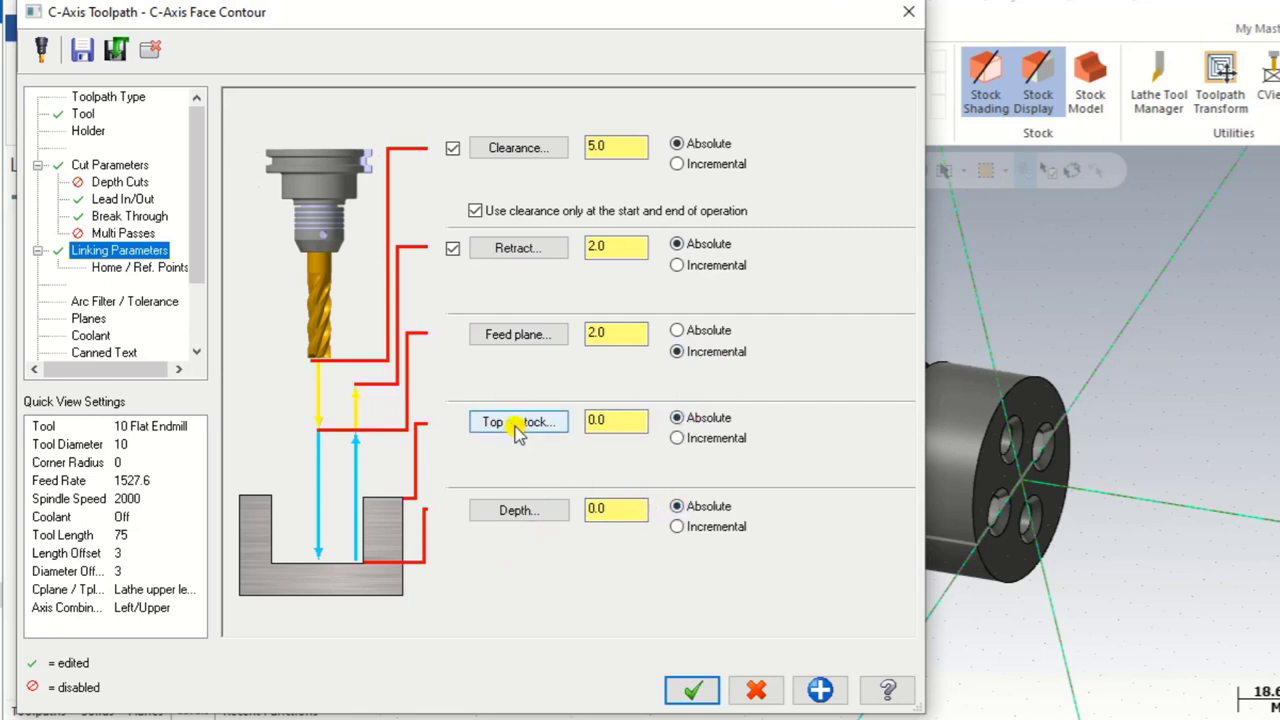
- Pick the flange's front corner for top of stock (-76.0) and its rear corner for depth (-101.0), and generate the toolpath
left_click(517, 424)
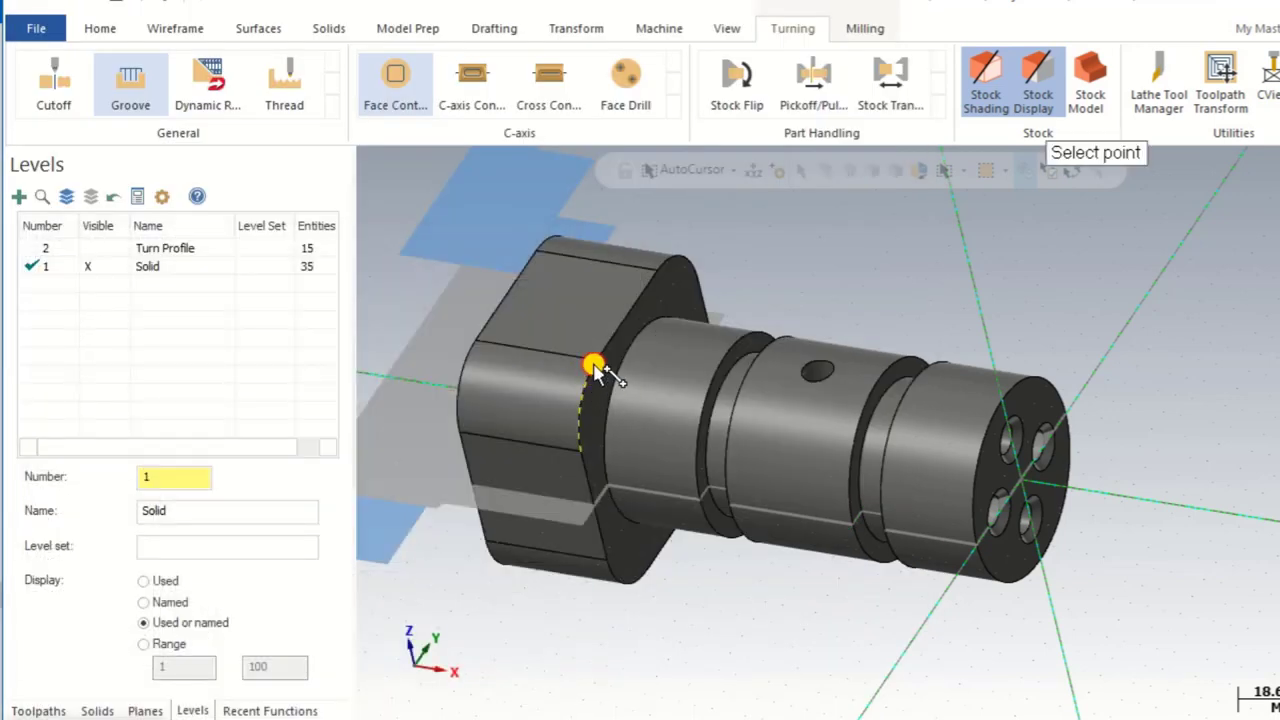
left_click(594, 366)
left_click(520, 509)
left_click(464, 336)
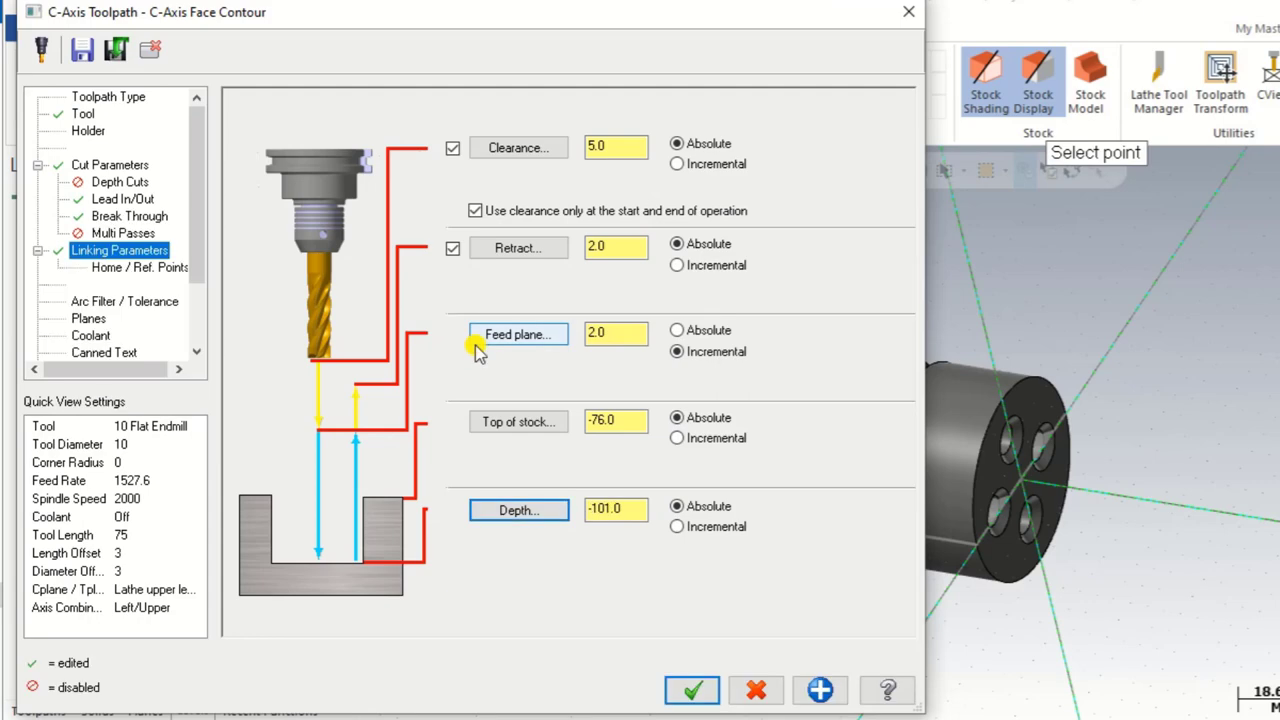
left_click(692, 689)
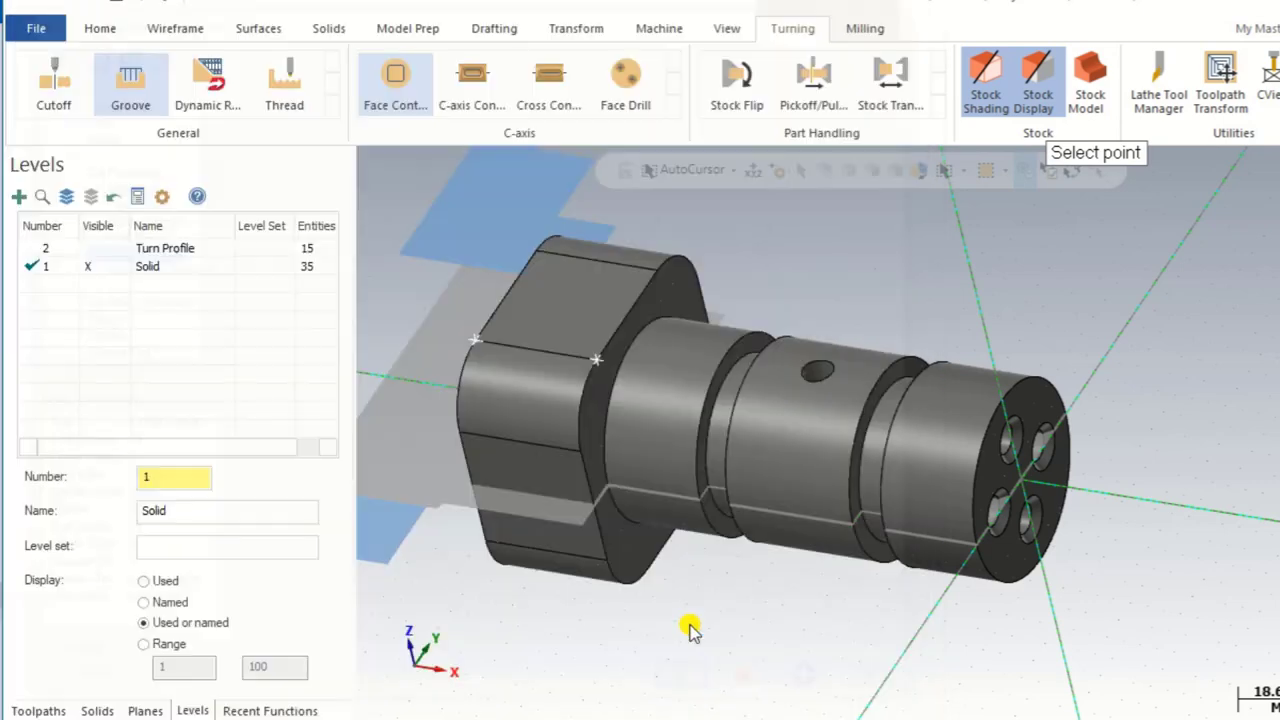
mouse_move(682, 596)
middle_mouse_down()
mouse_move(834, 594)
mouse_move(631, 577)
mouse_move(660, 571)
mouse_move(680, 571)
mouse_move(697, 608)
mouse_move(651, 591)
mouse_move(659, 605)
mouse_move(620, 615)
middle_mouse_up()
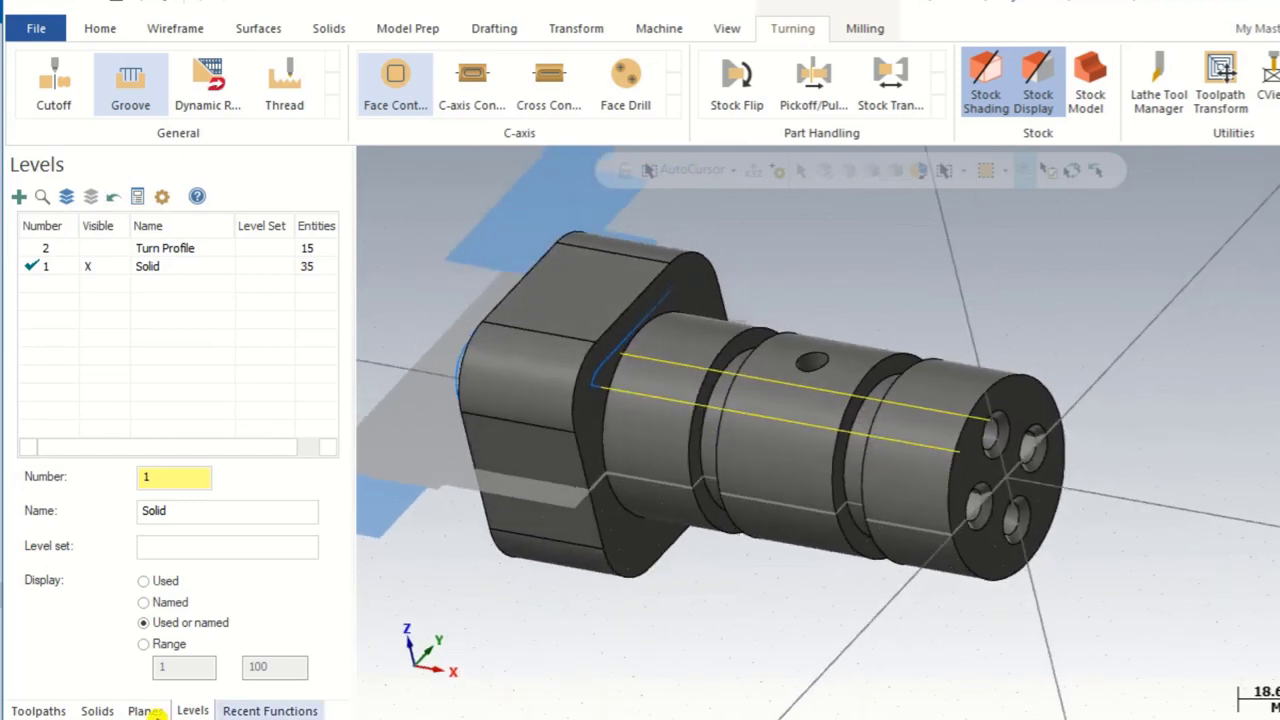
- Change the C-Axis Face Contour operation's compensation direction to Left and regenerate its toolpath
left_click(36, 710)
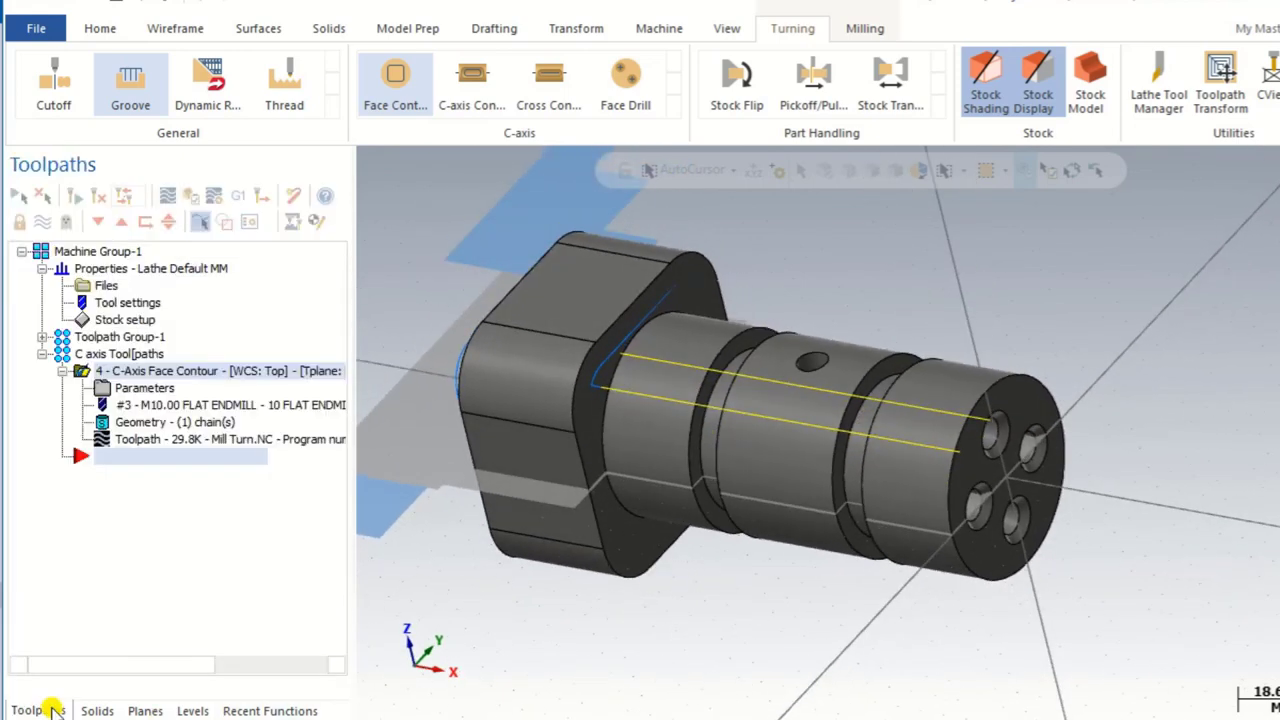
left_click(107, 387)
left_click(128, 168)
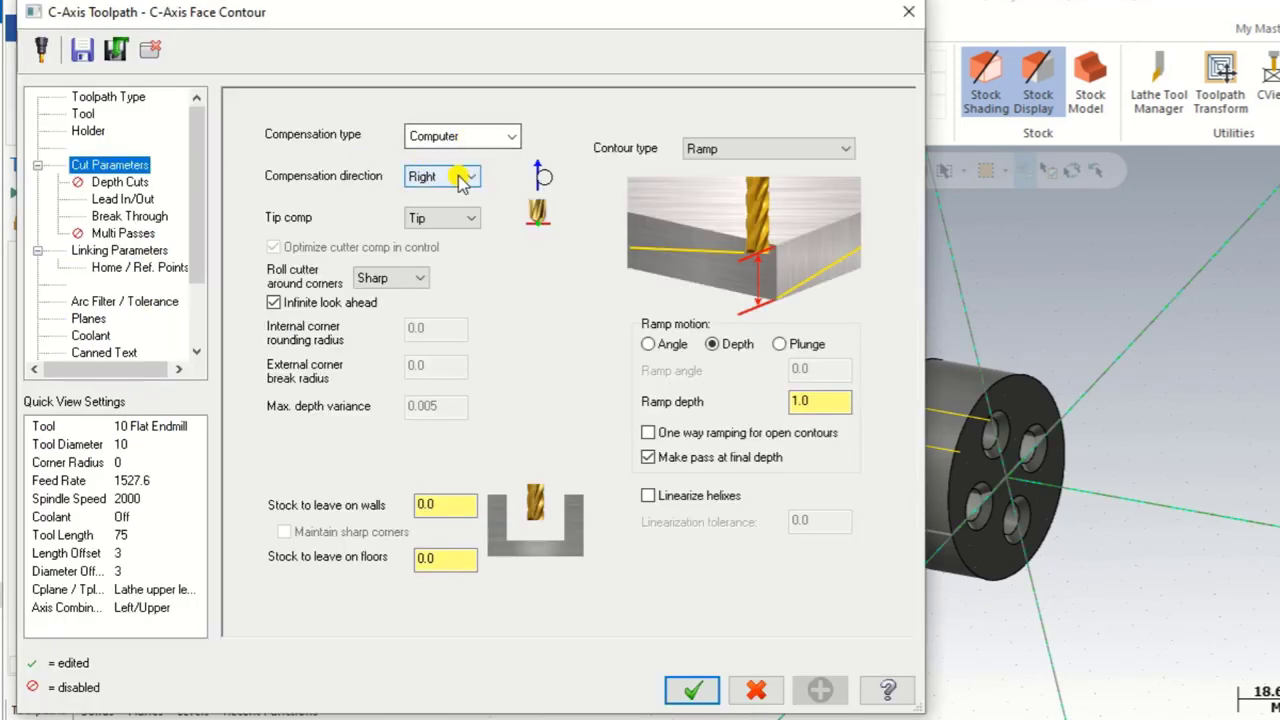
left_click(461, 180)
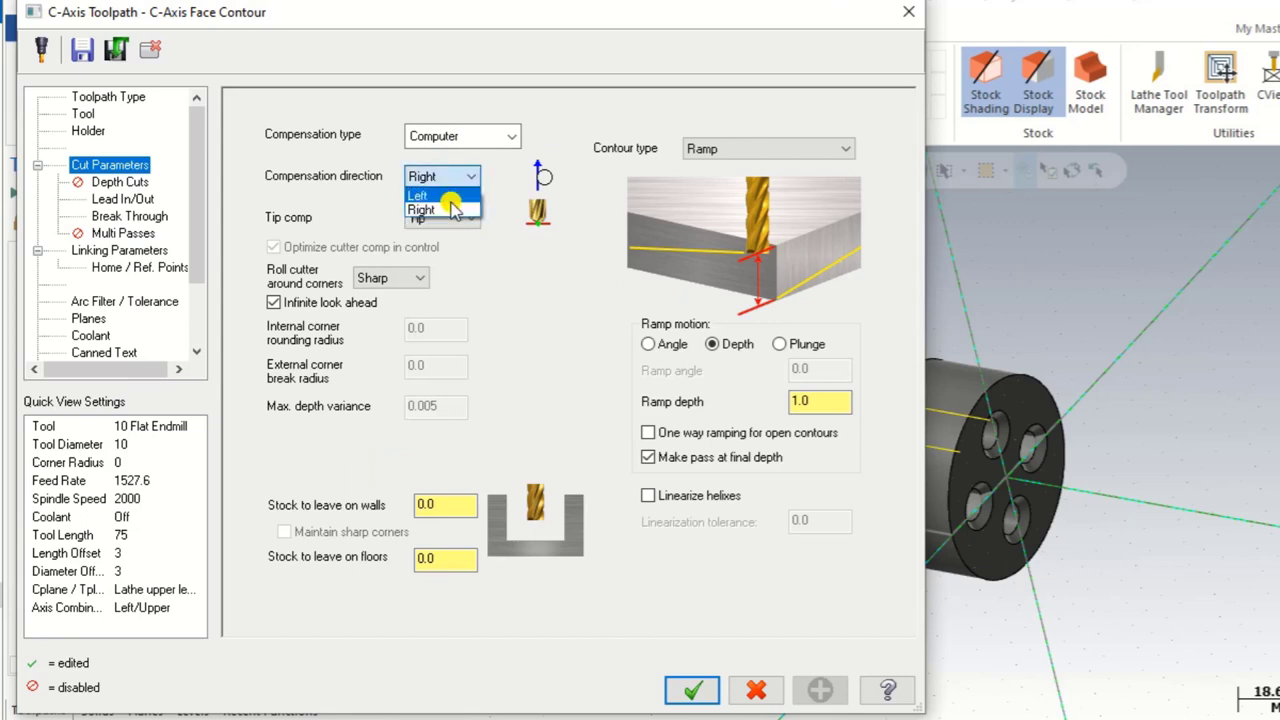
left_click(452, 191)
left_click(694, 689)
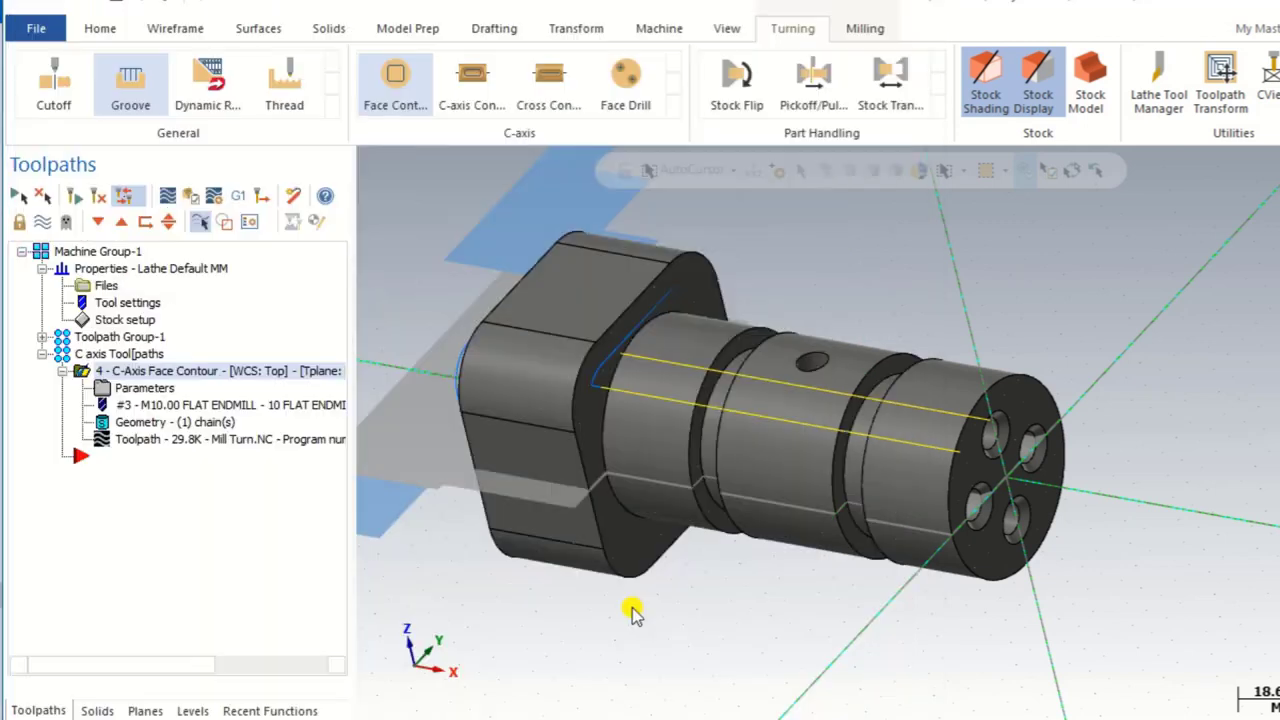
left_click(97, 195)
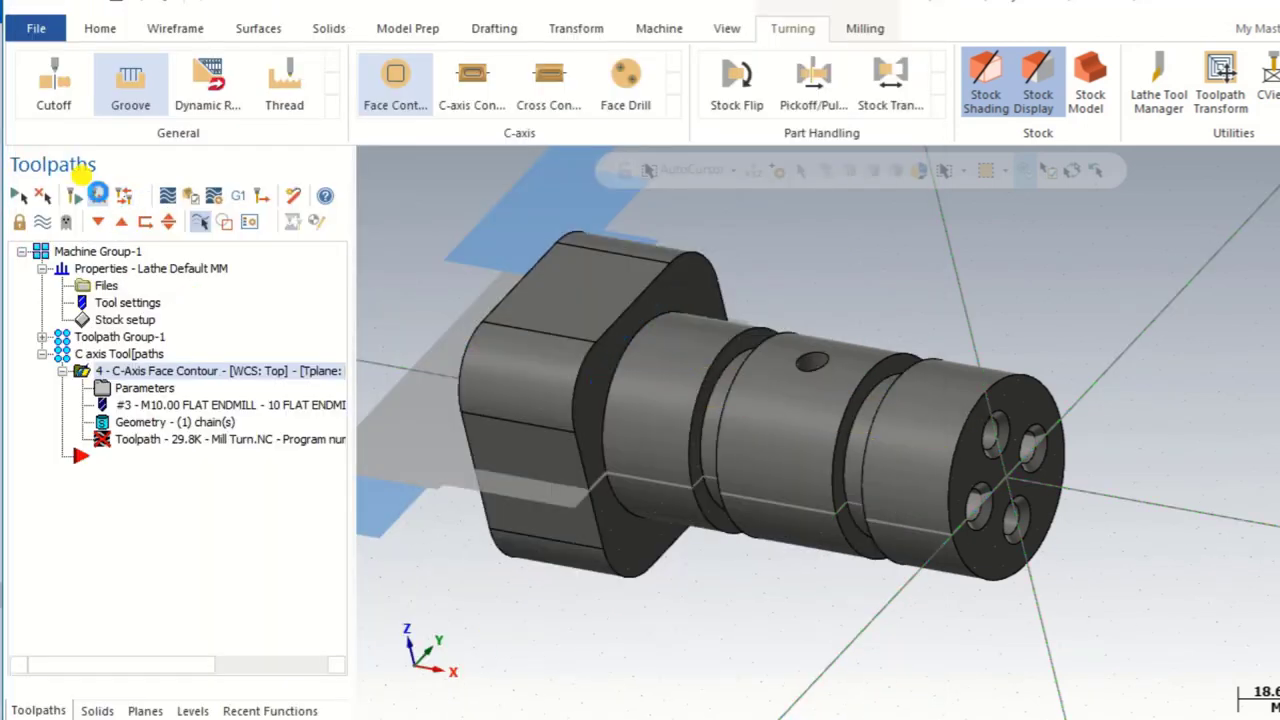
- Create a C-axis Face Drill toolpath and select the four 6 mm holes in the shaft's end face
mouse_move(598, 466)
middle_mouse_down()
mouse_move(715, 434)
mouse_move(714, 529)
mouse_move(674, 486)
mouse_move(628, 466)
mouse_move(603, 478)
mouse_move(606, 463)
mouse_move(609, 534)
mouse_move(612, 480)
mouse_move(603, 493)
mouse_move(589, 486)
middle_mouse_up()
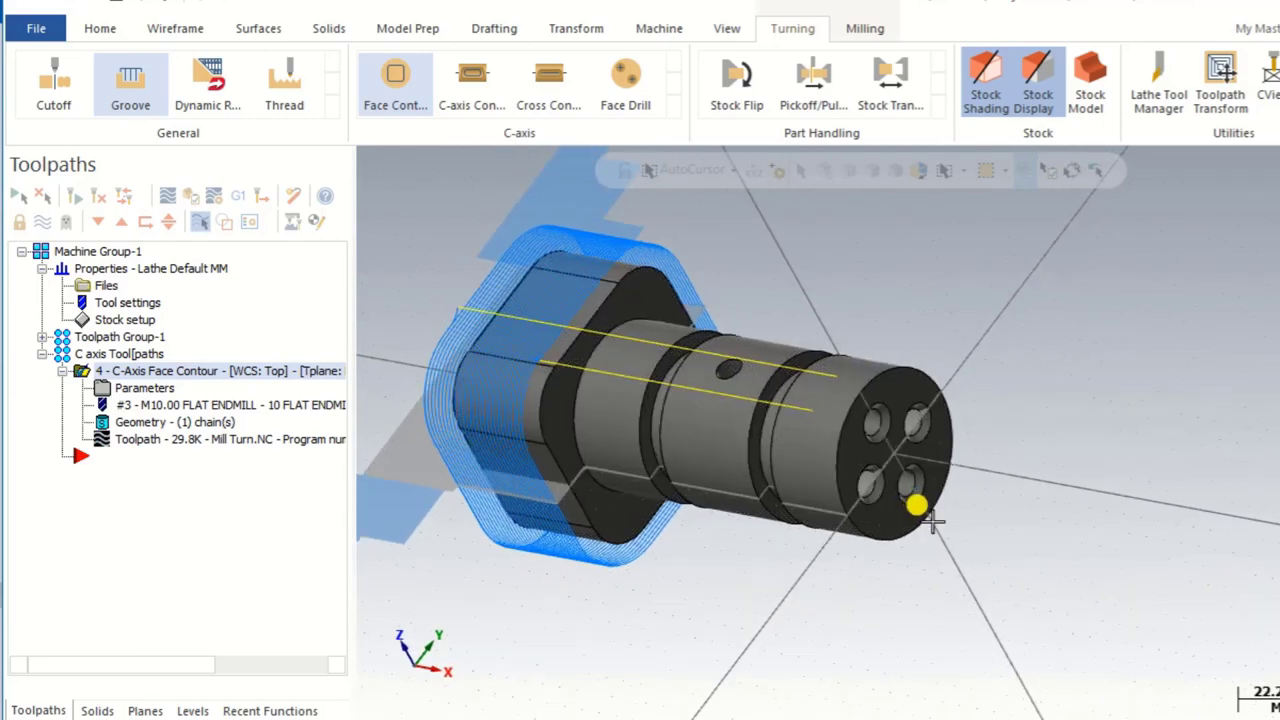
scroll(898, 506, "up", 4)
scroll(870, 505, "up", 3)
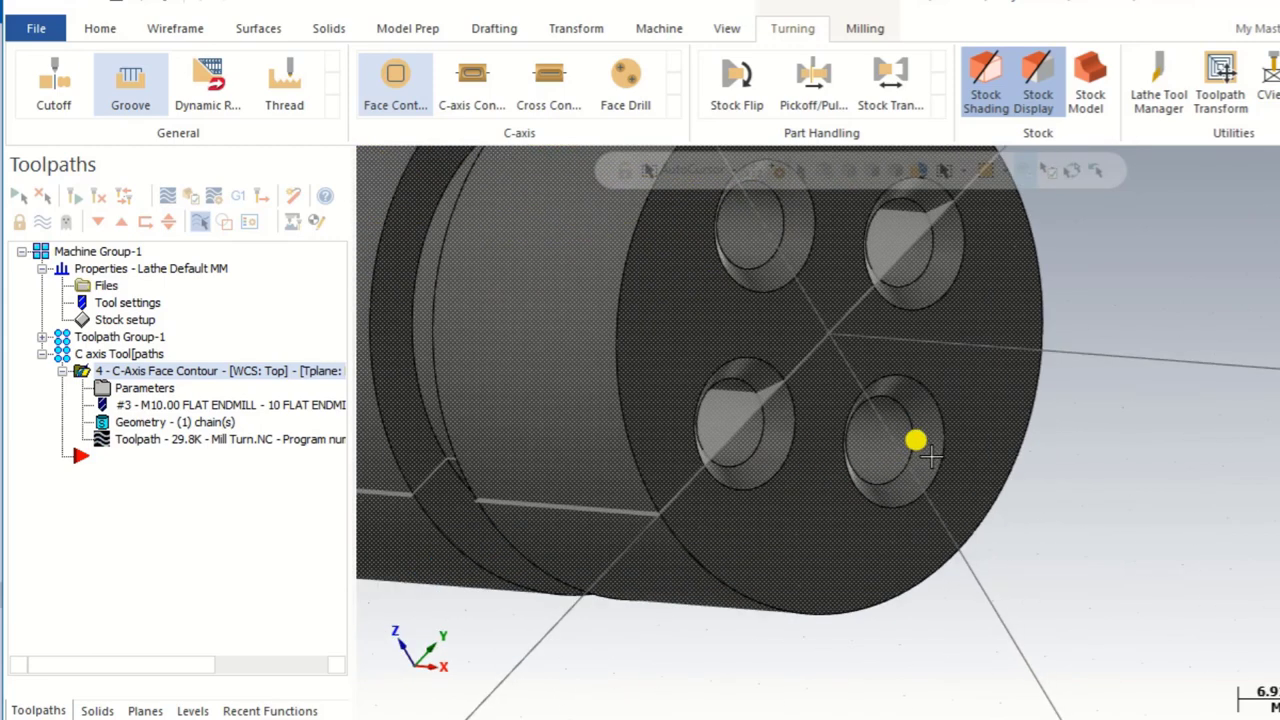
scroll(846, 546, "down", 2)
middle_click_drag(846, 546, 842, 442)
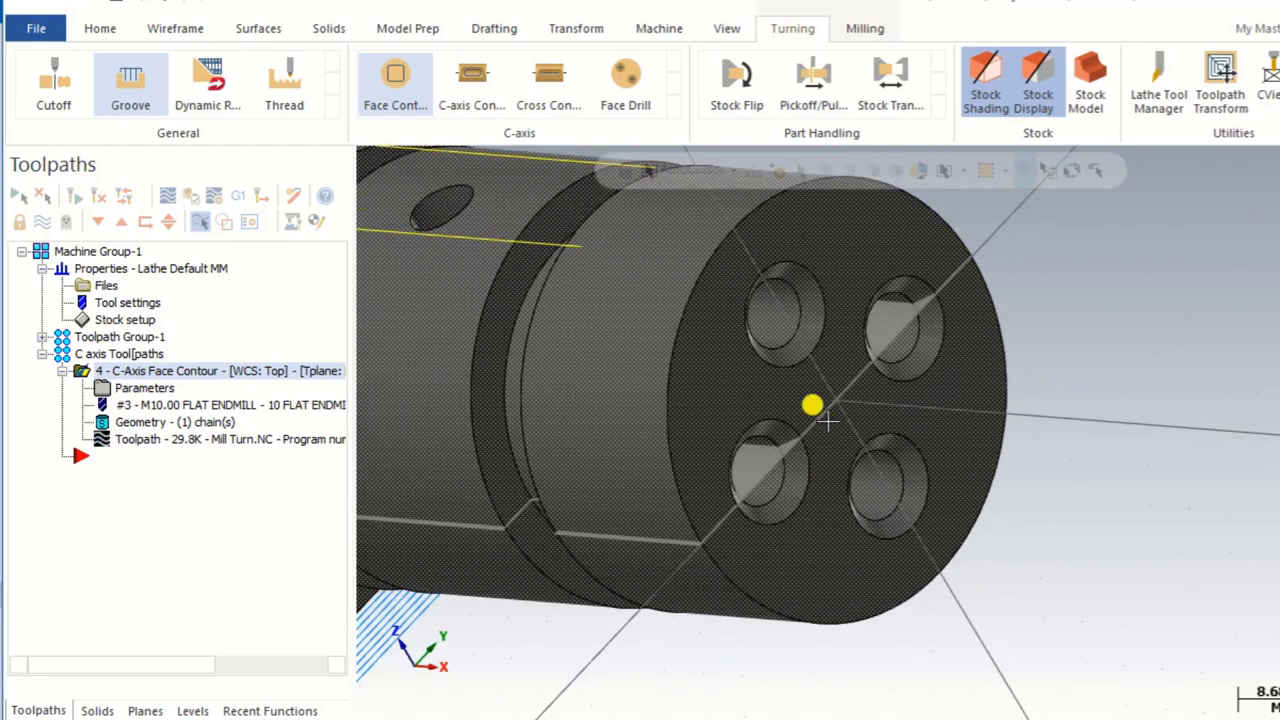
left_click(626, 80)
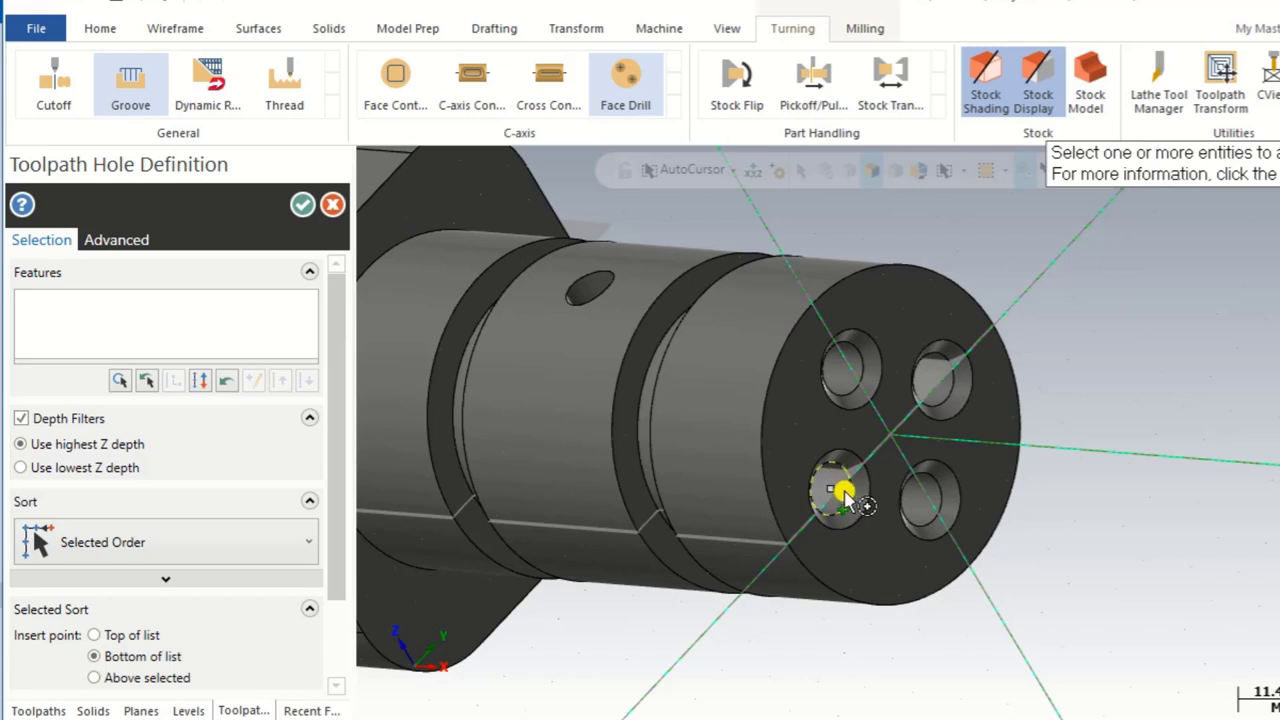
left_click(843, 491)
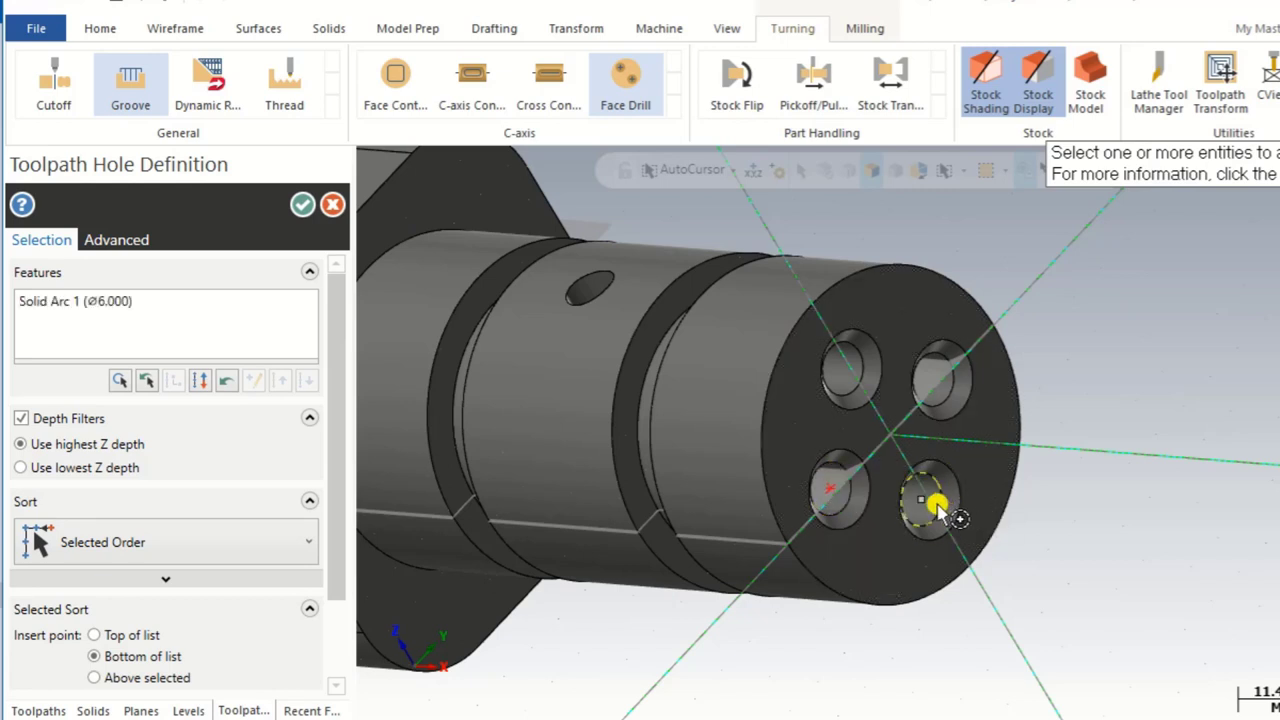
left_click(928, 500)
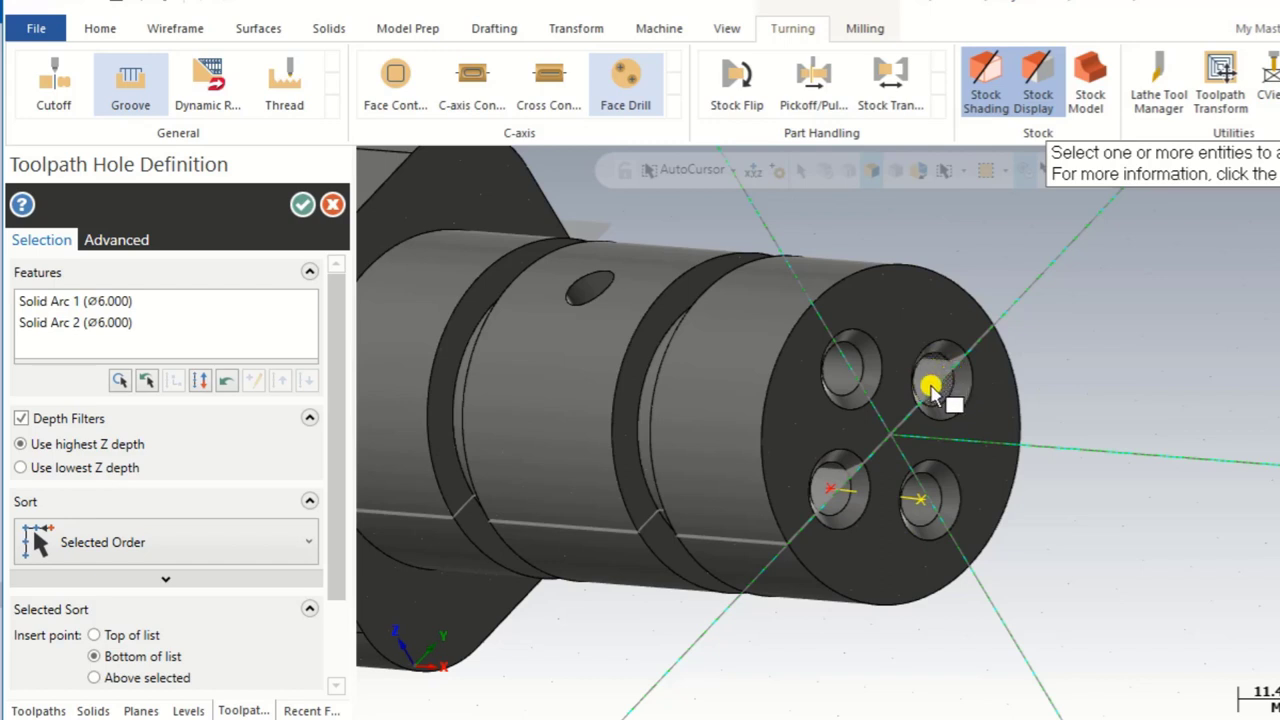
left_click(932, 390)
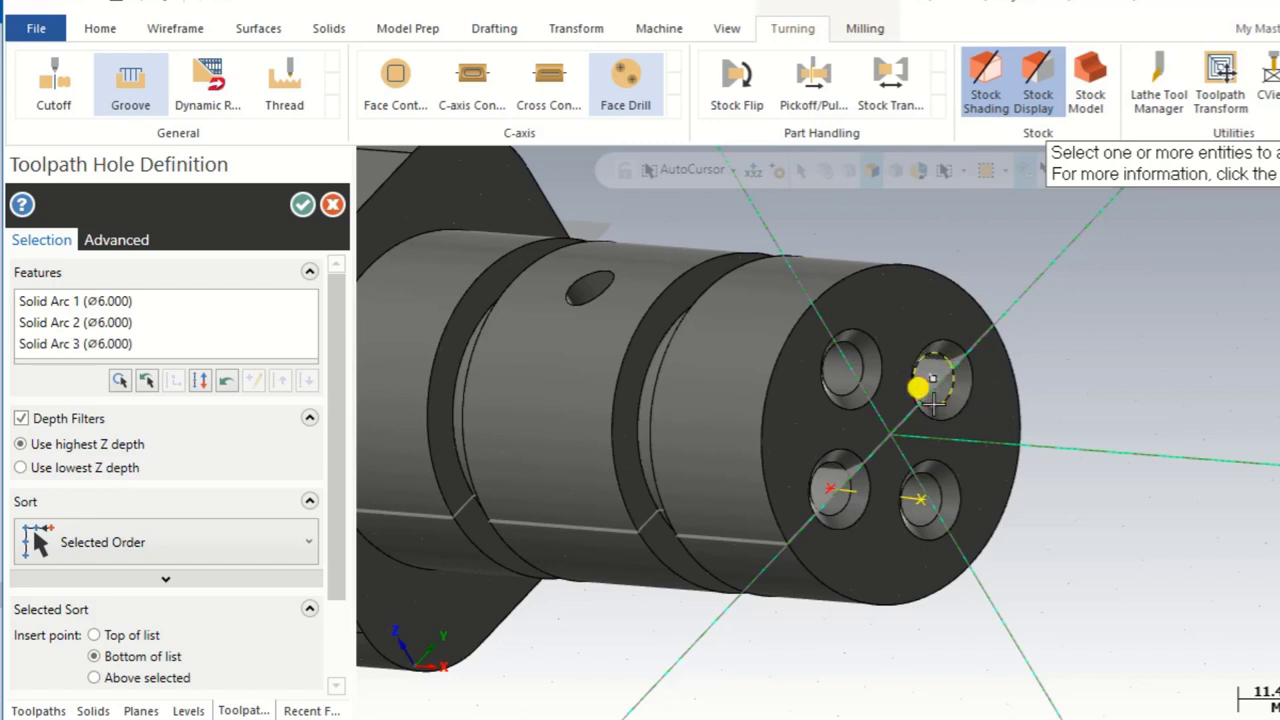
left_click(840, 393)
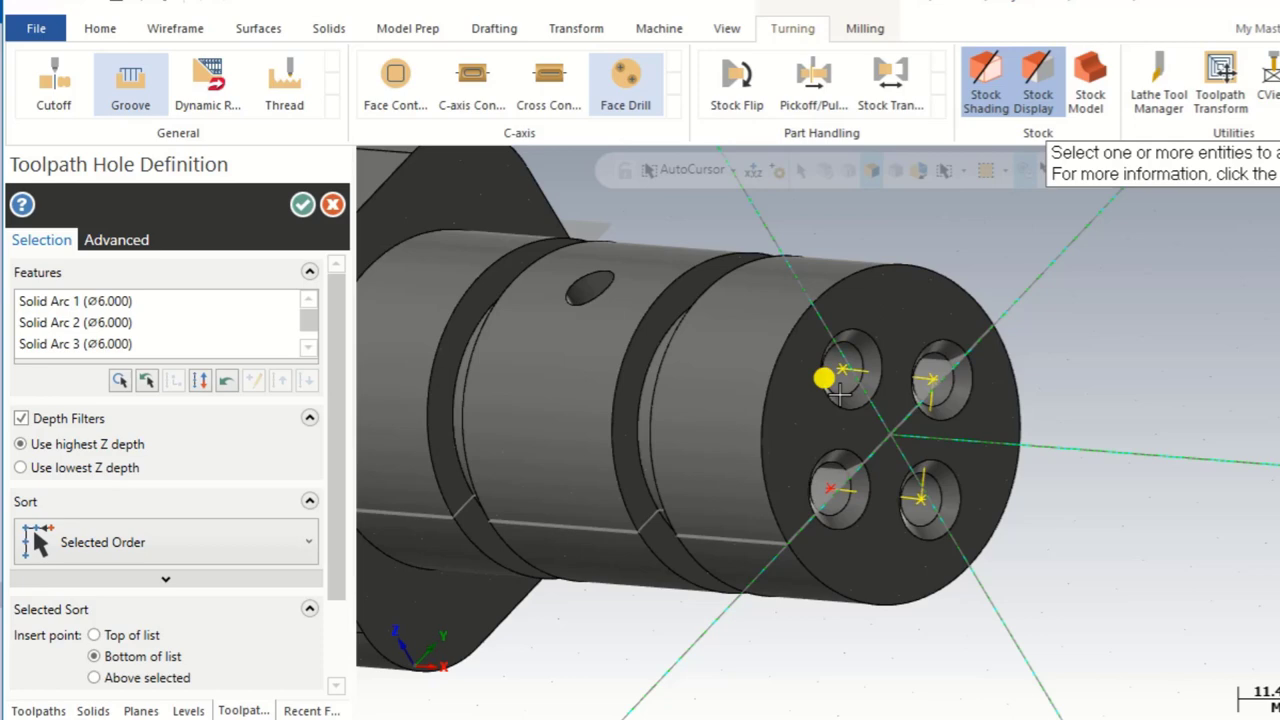
left_click(302, 205)
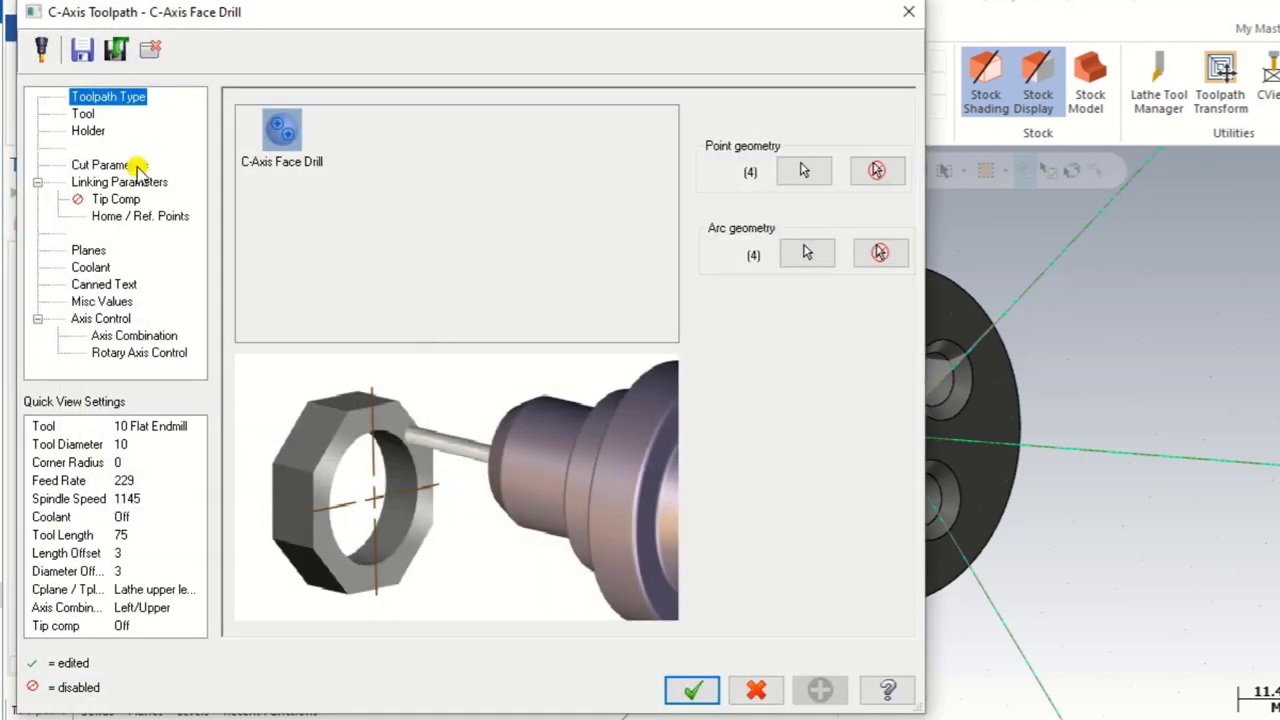
- Create a new drill tool with a 6 mm diameter for the face drilling operation
left_click(85, 115)
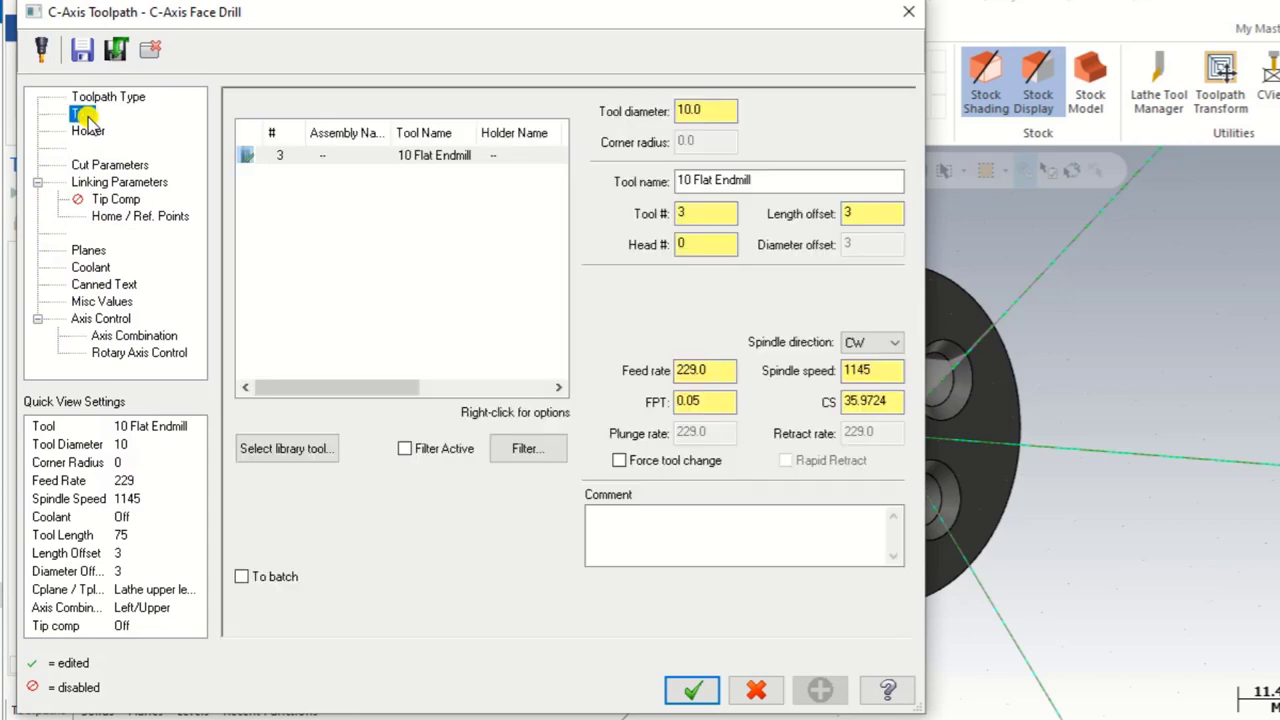
right_click(328, 218)
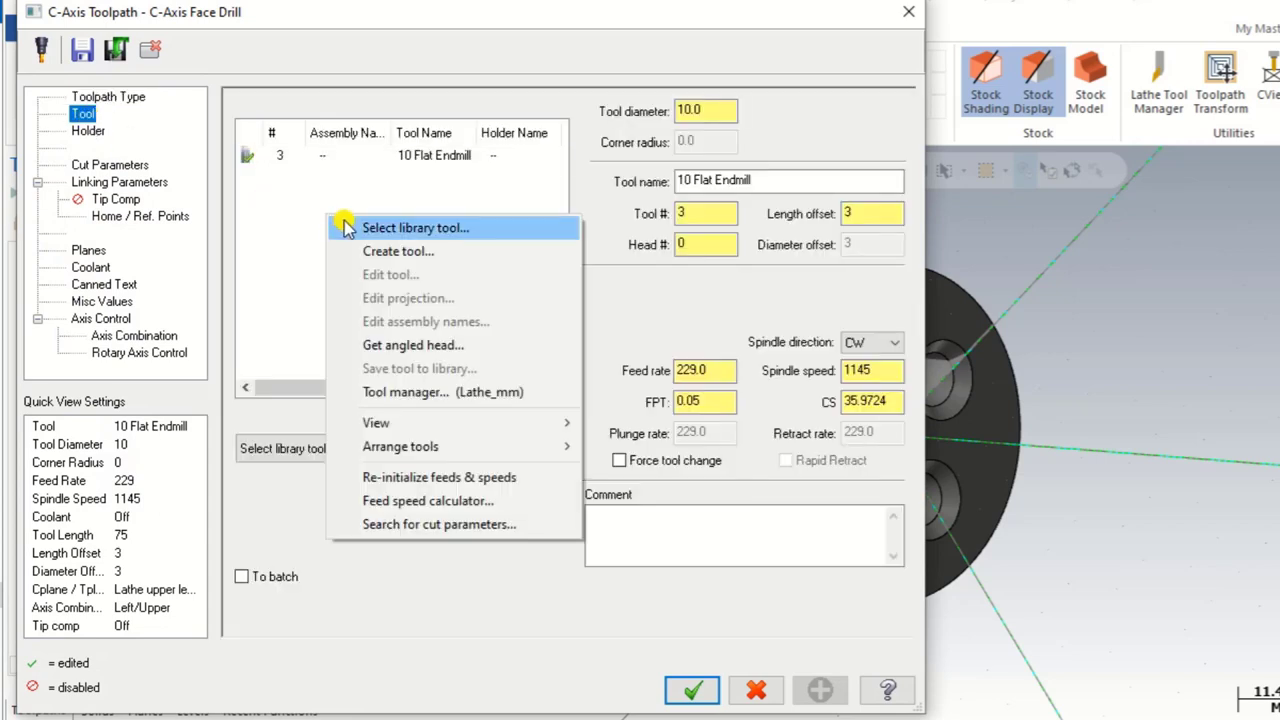
left_click(380, 250)
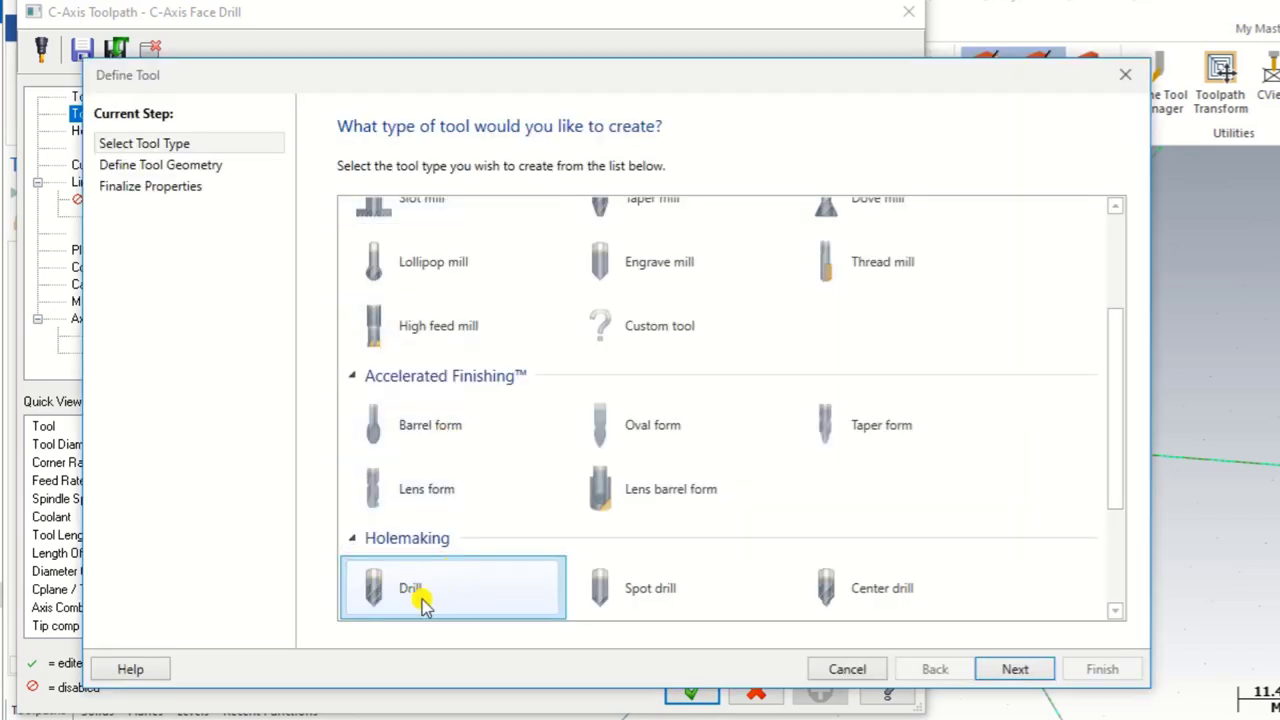
left_click(1028, 670)
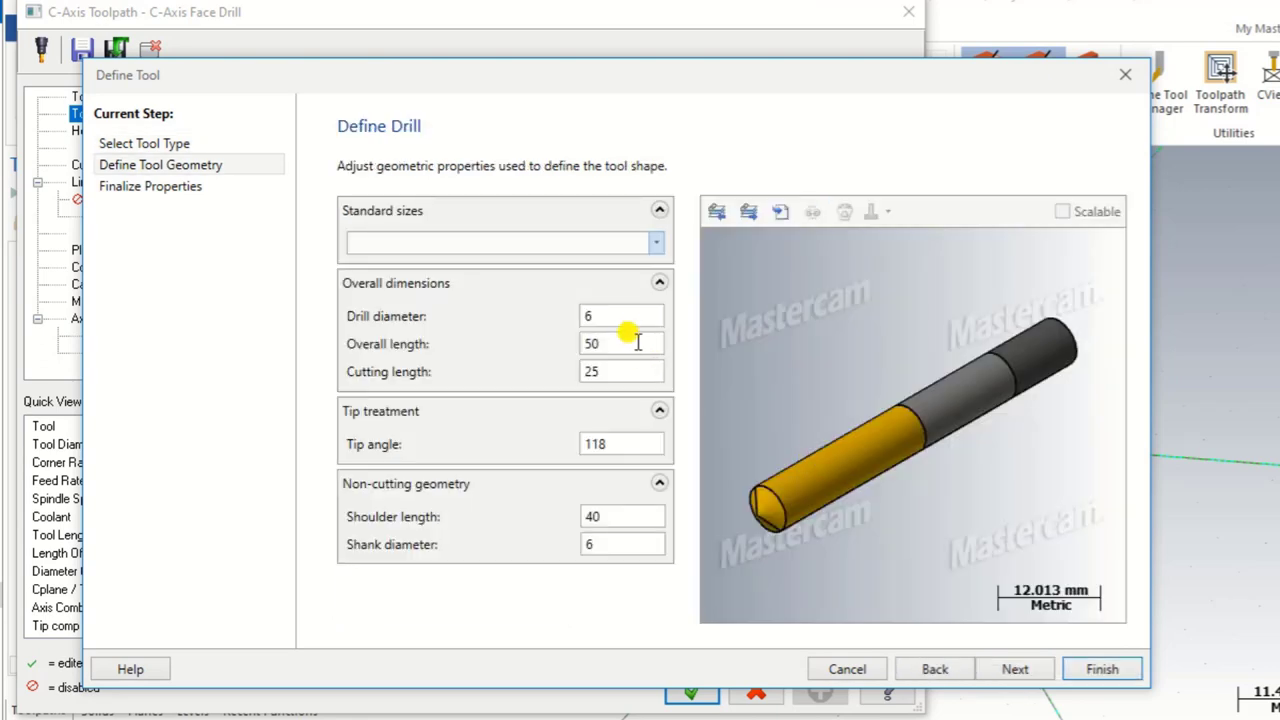
left_click(594, 315)
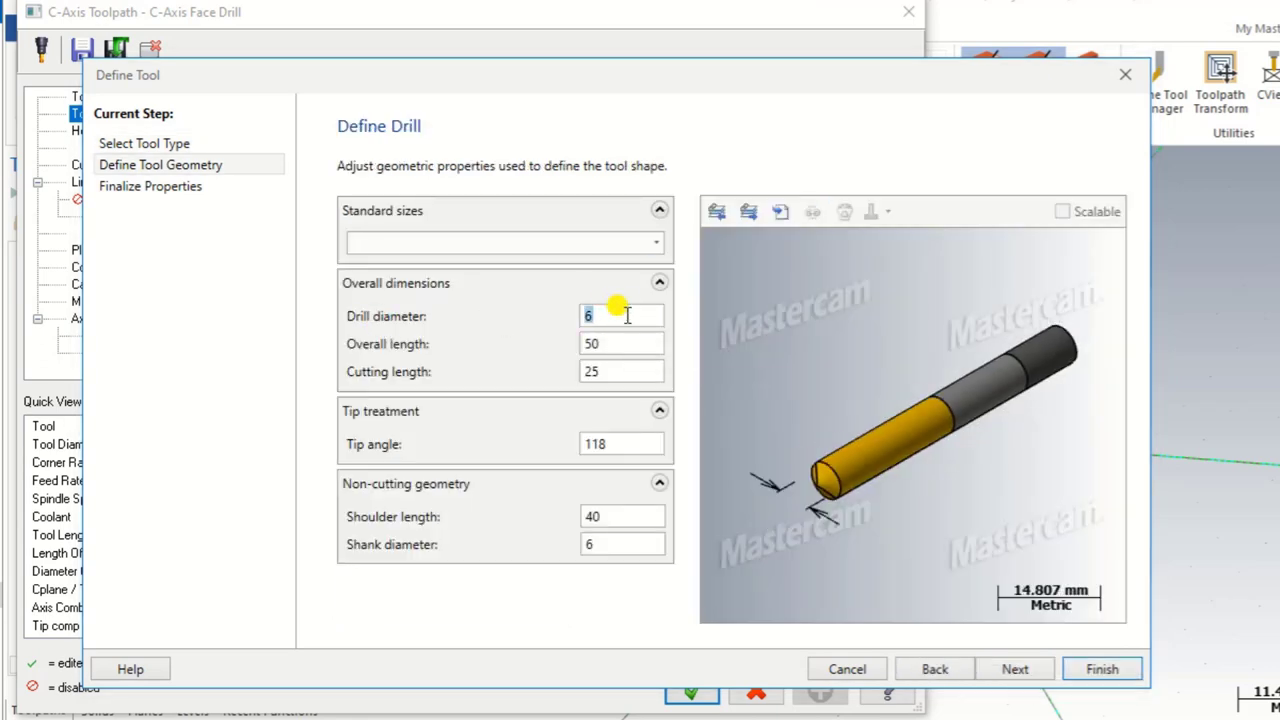
left_click(1014, 668)
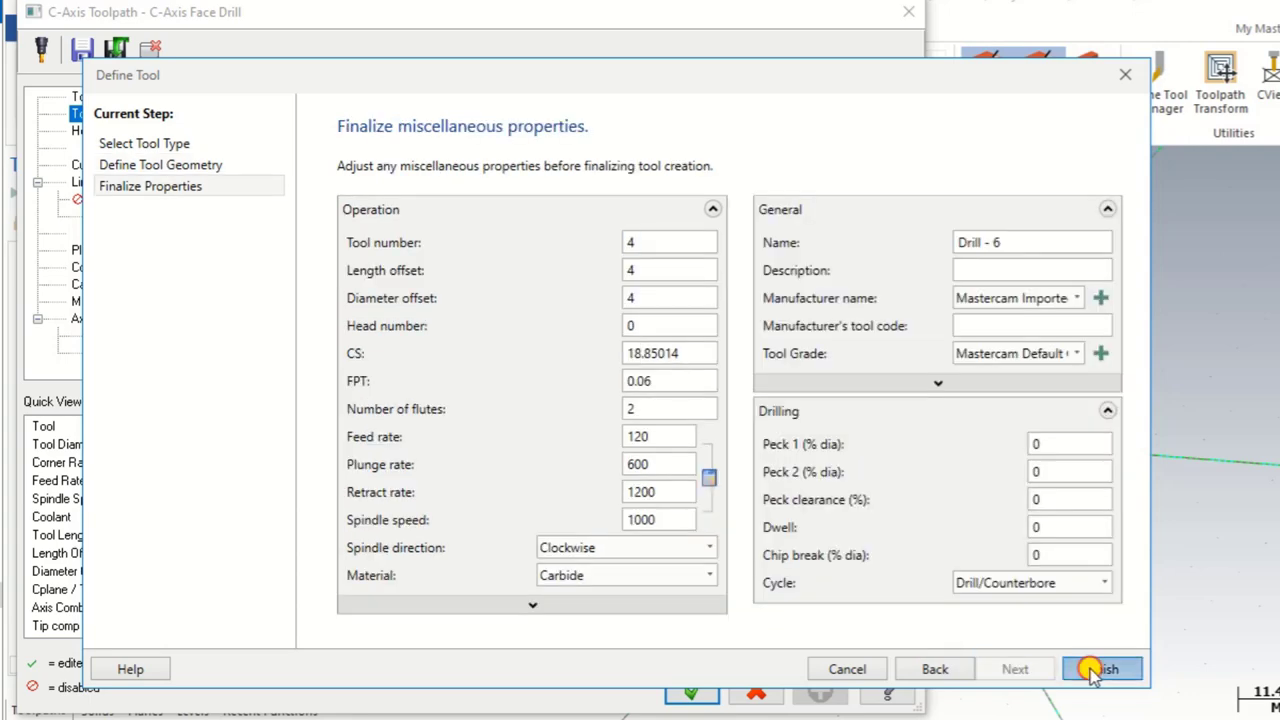
left_click(1088, 670)
- Set the drill's feed rate to 40 and spindle speed to 1200, and add the comment "Face Drill"
double_click(703, 370)
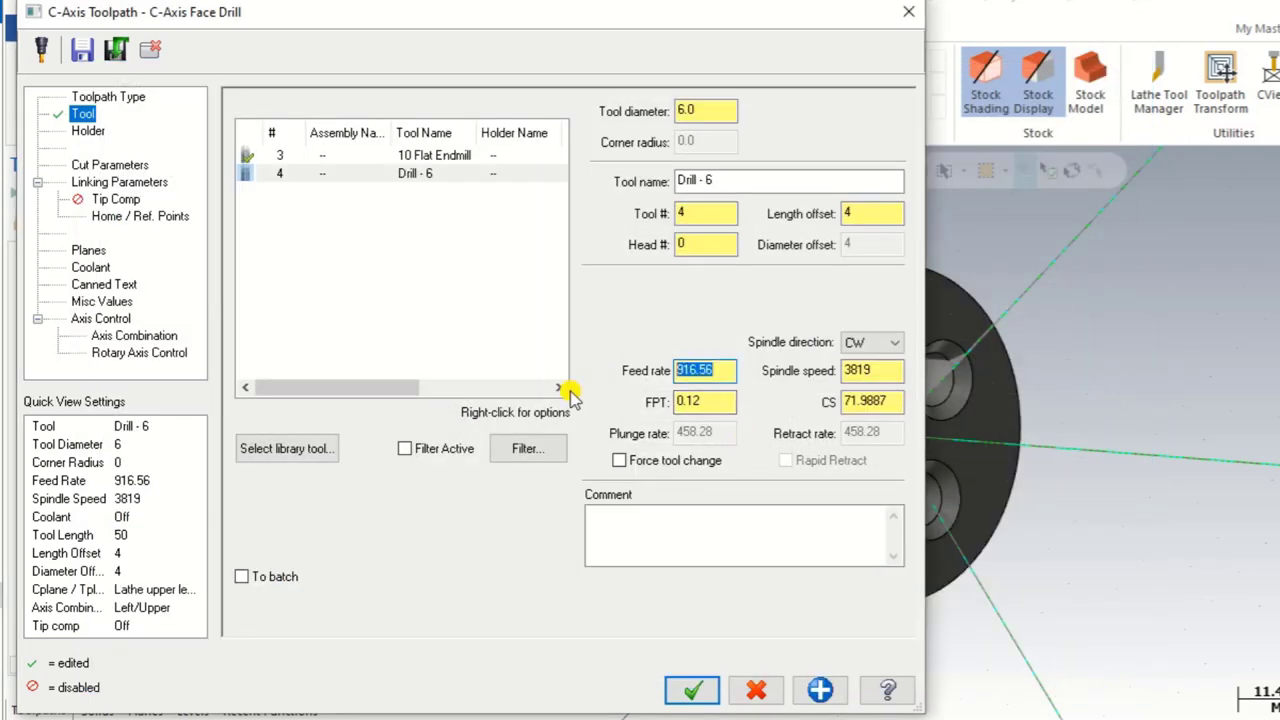
type("40")
double_click(880, 370)
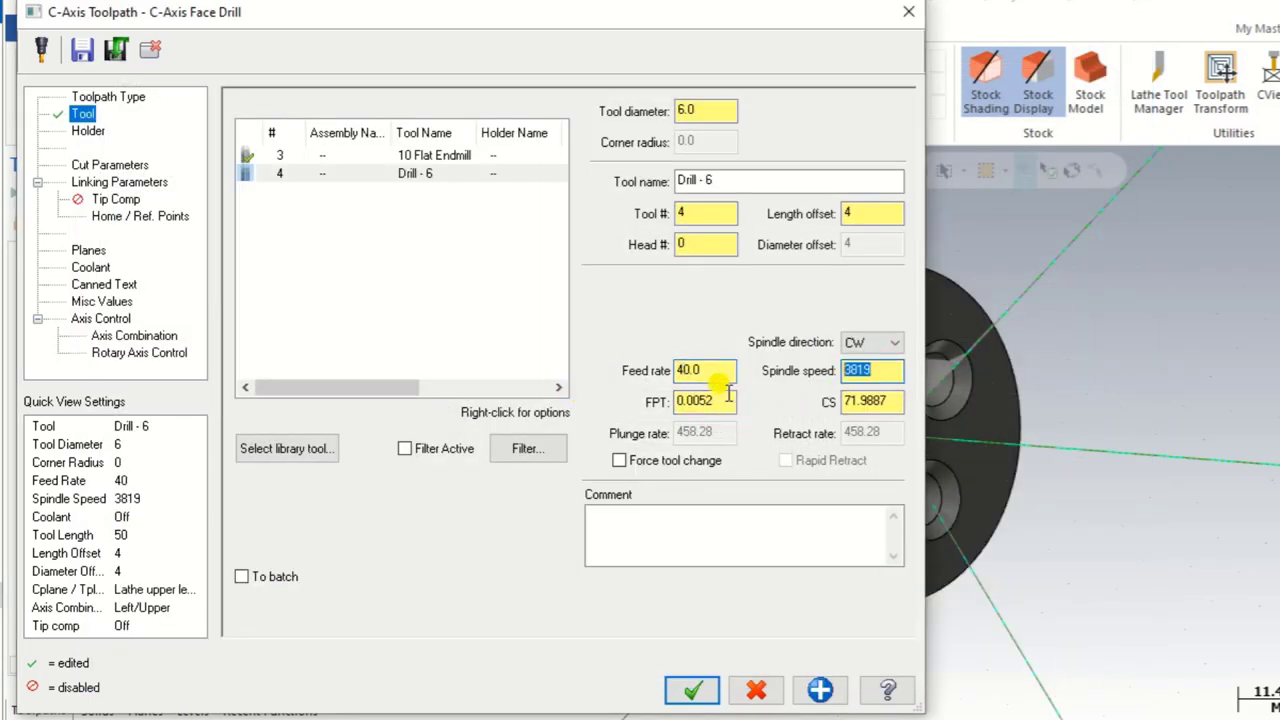
type("1200")
left_click(722, 521)
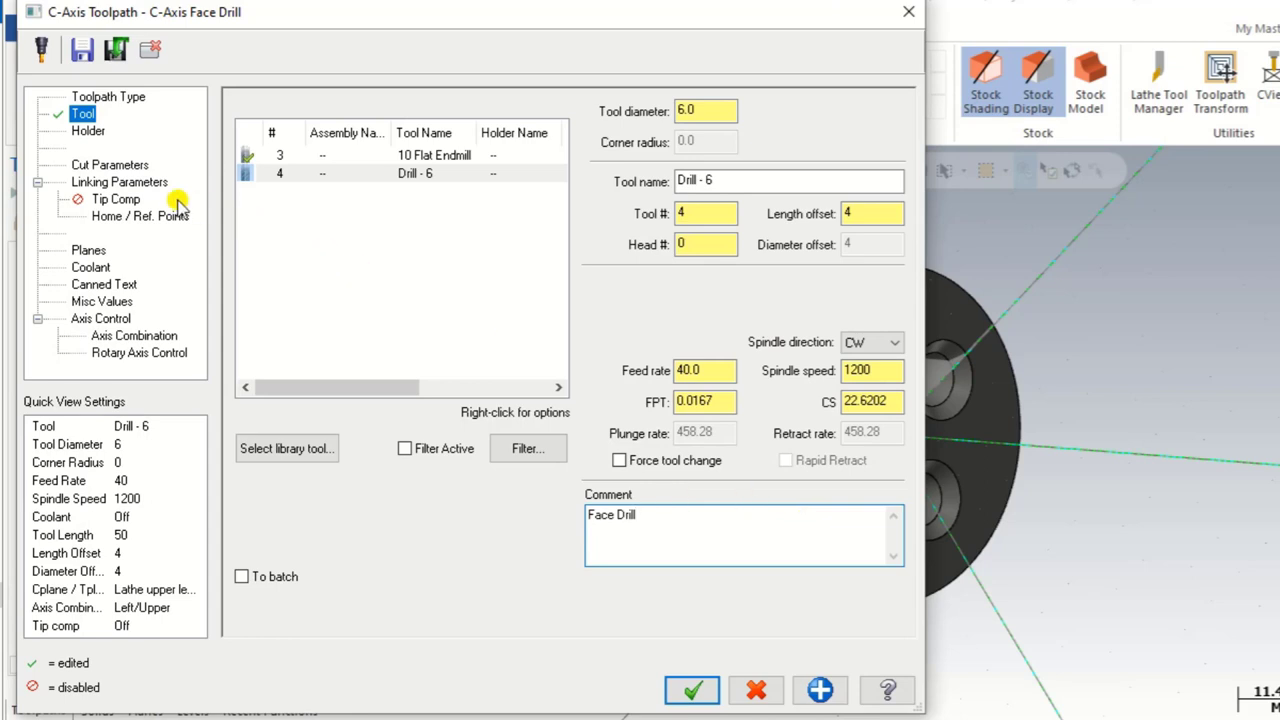
- Keep the Drill/Counterbore cycle and switch the clearance, retract, top of stock and depth linking values to absolute
left_click(129, 164)
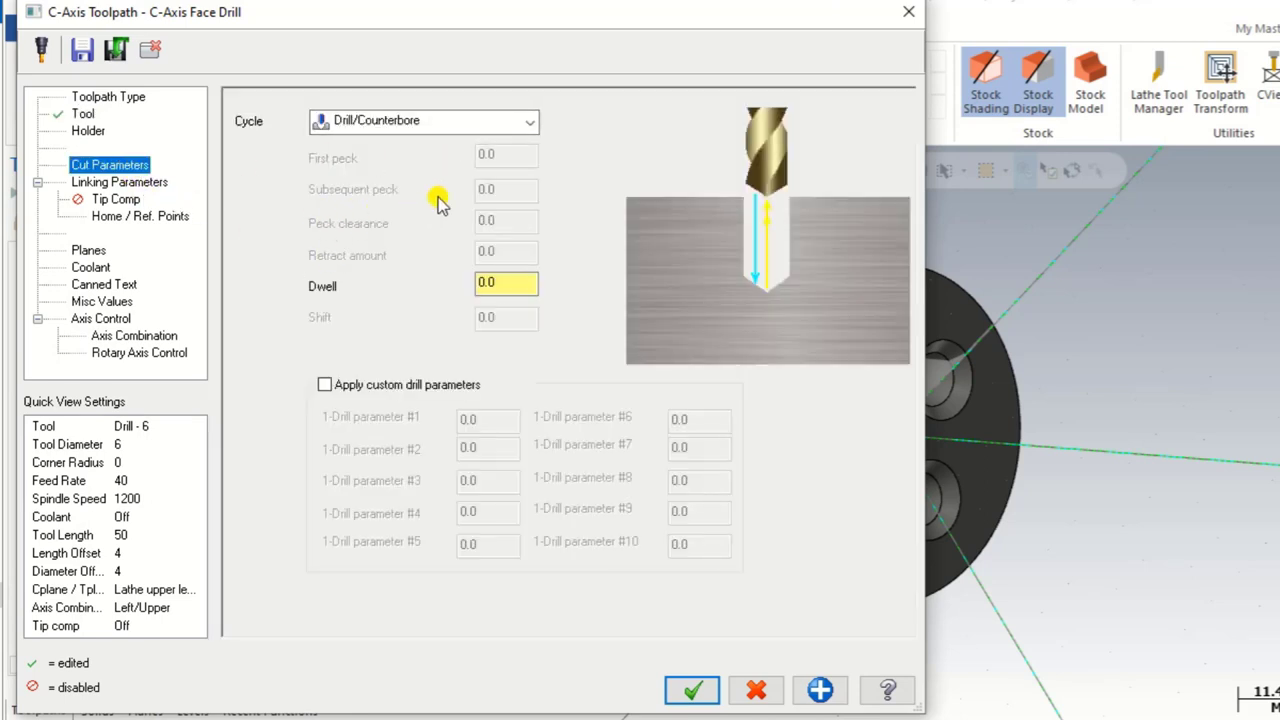
left_click(519, 284)
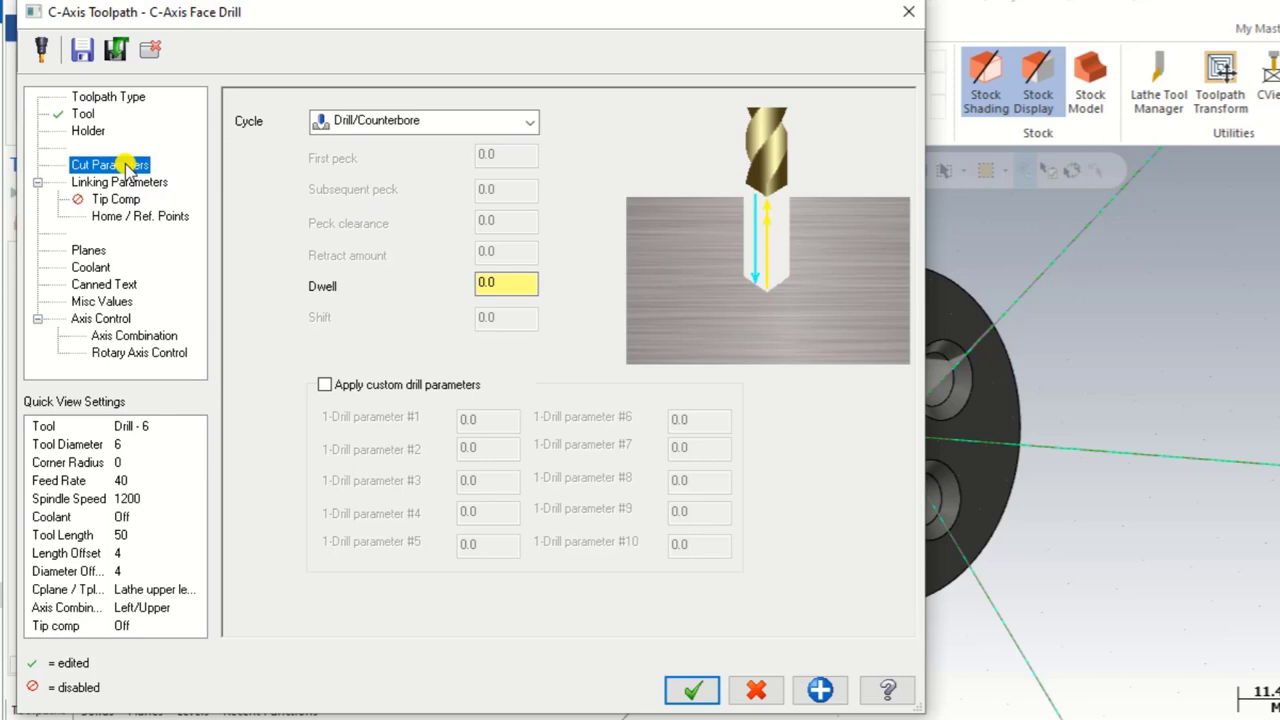
left_click(105, 182)
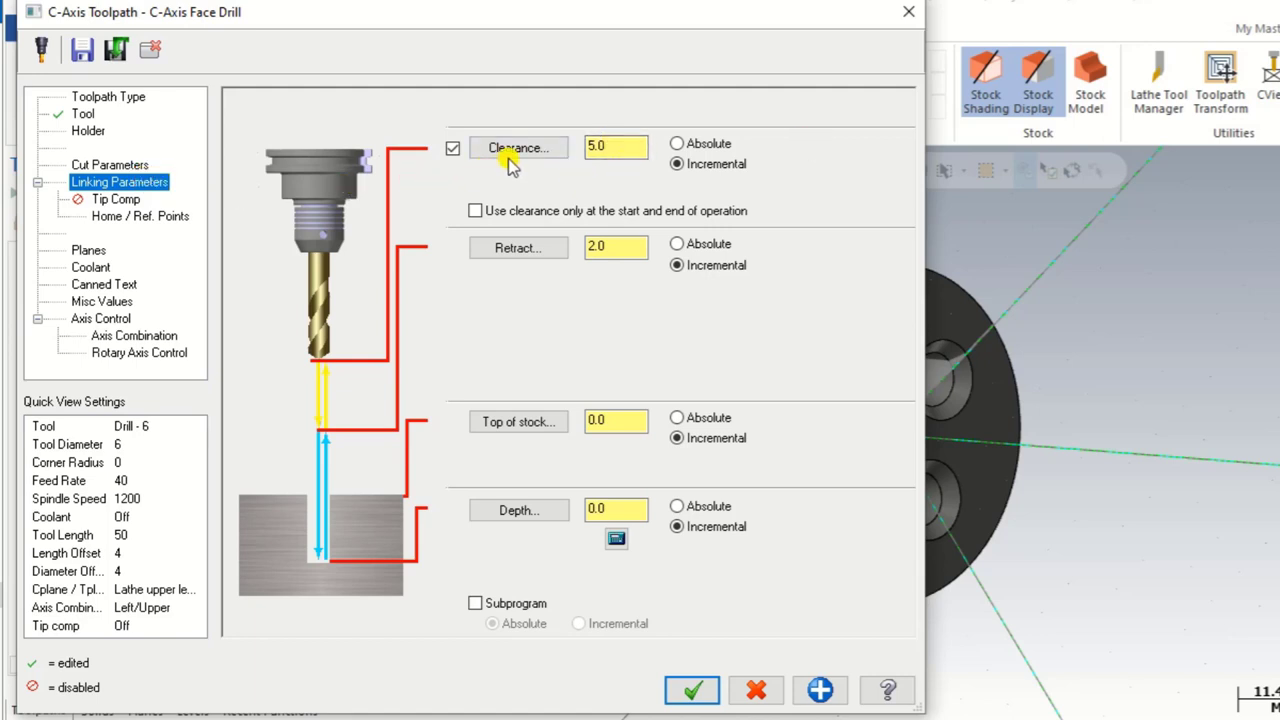
left_click(700, 148)
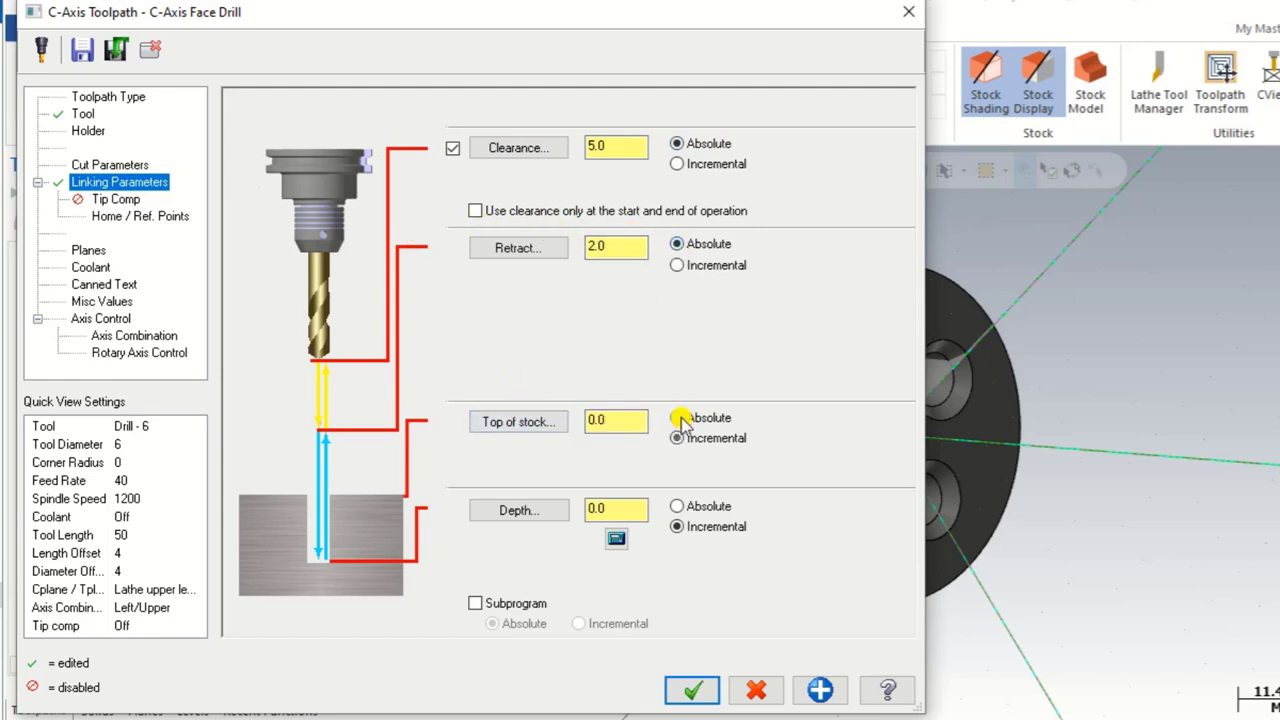
left_click(629, 510)
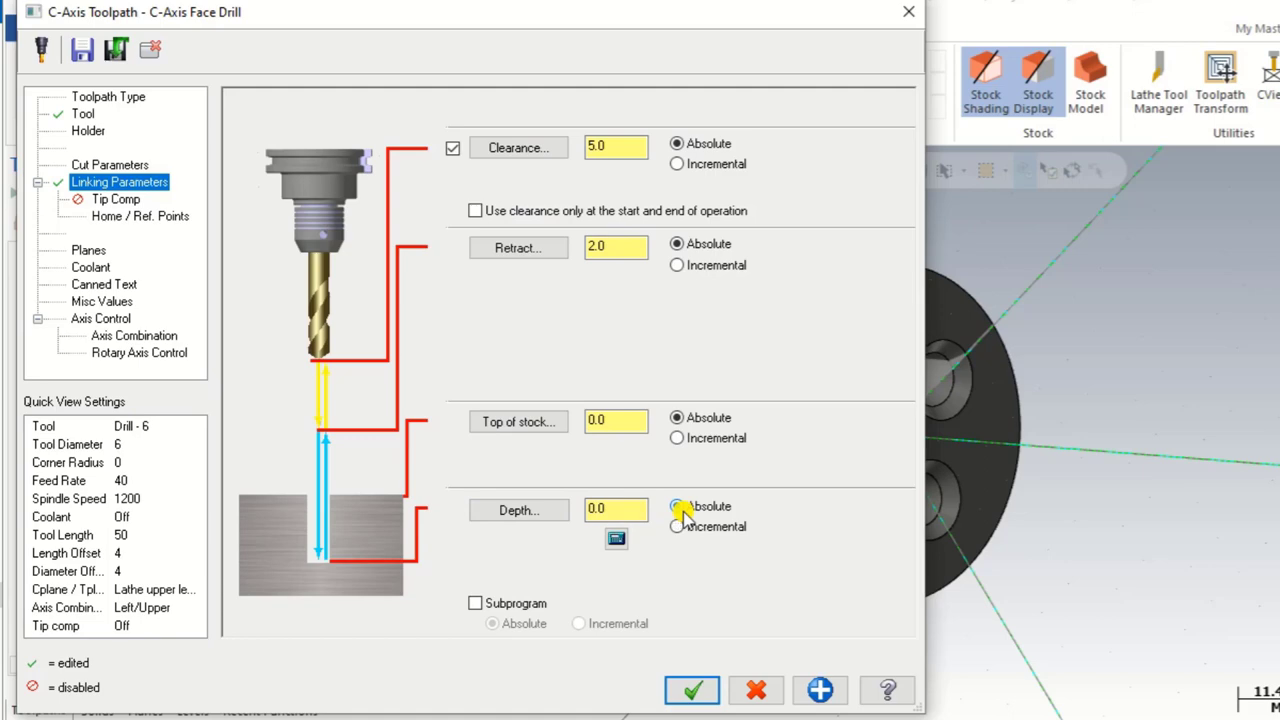
- Pick the top of stock at a hole on the end face, define the drilling depth, and generate the face drill toolpath
left_click(528, 422)
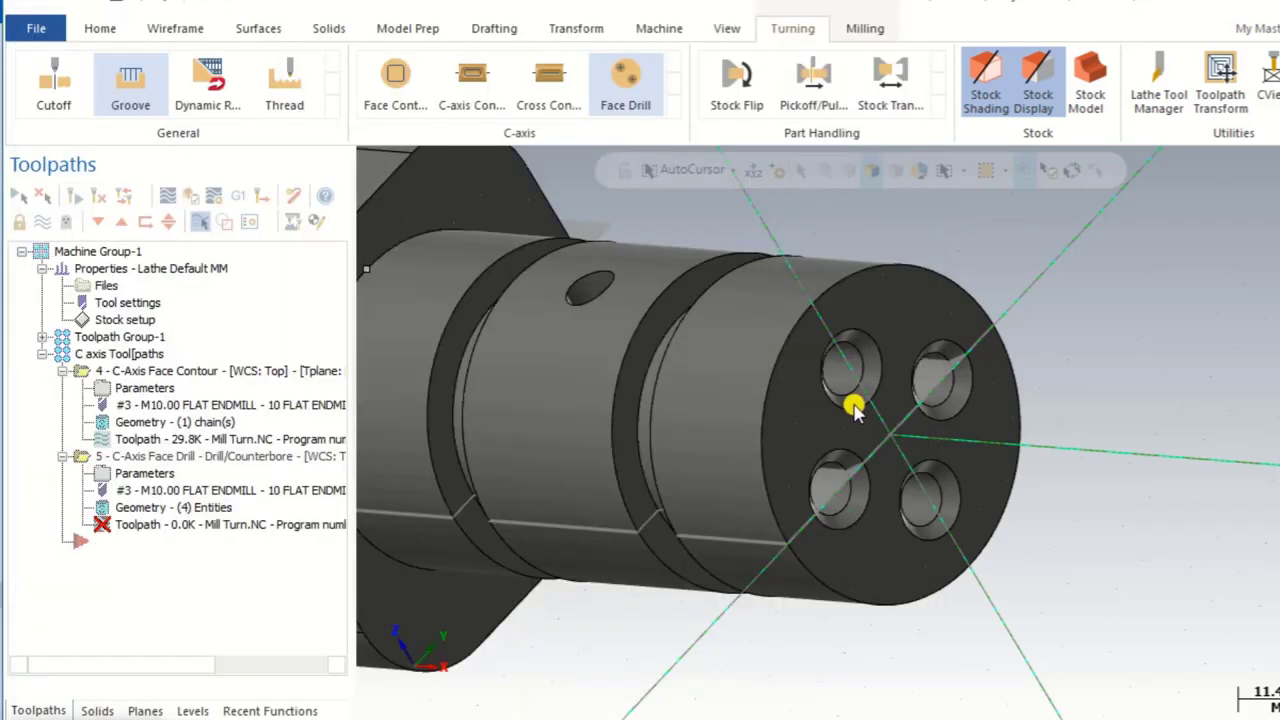
left_click(975, 373)
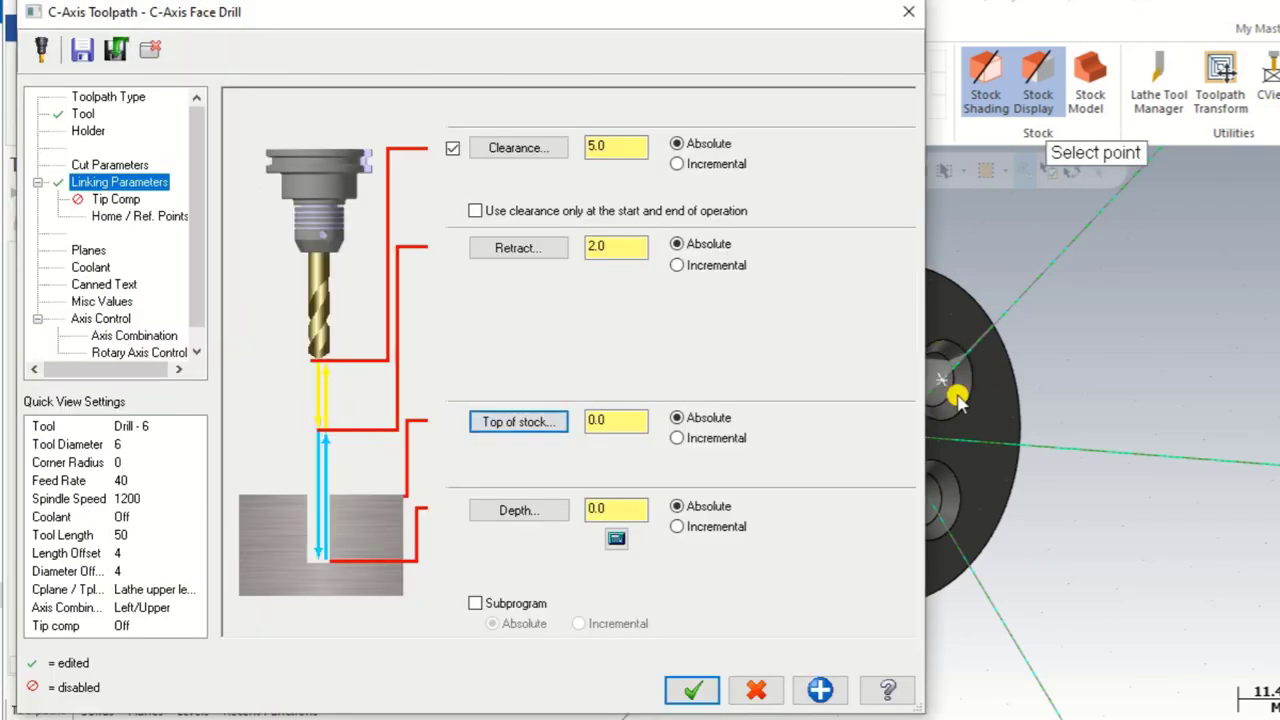
left_click(519, 511)
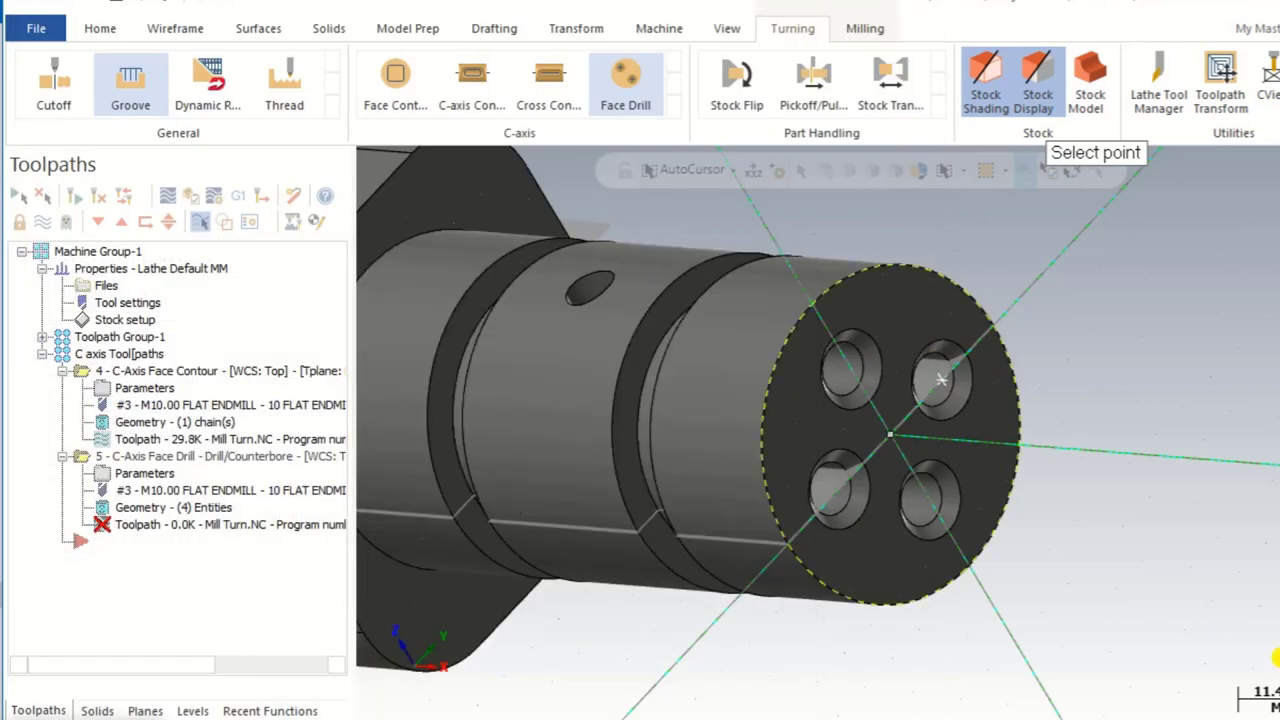
left_click(765, 370)
double_click(593, 509)
left_click(693, 689)
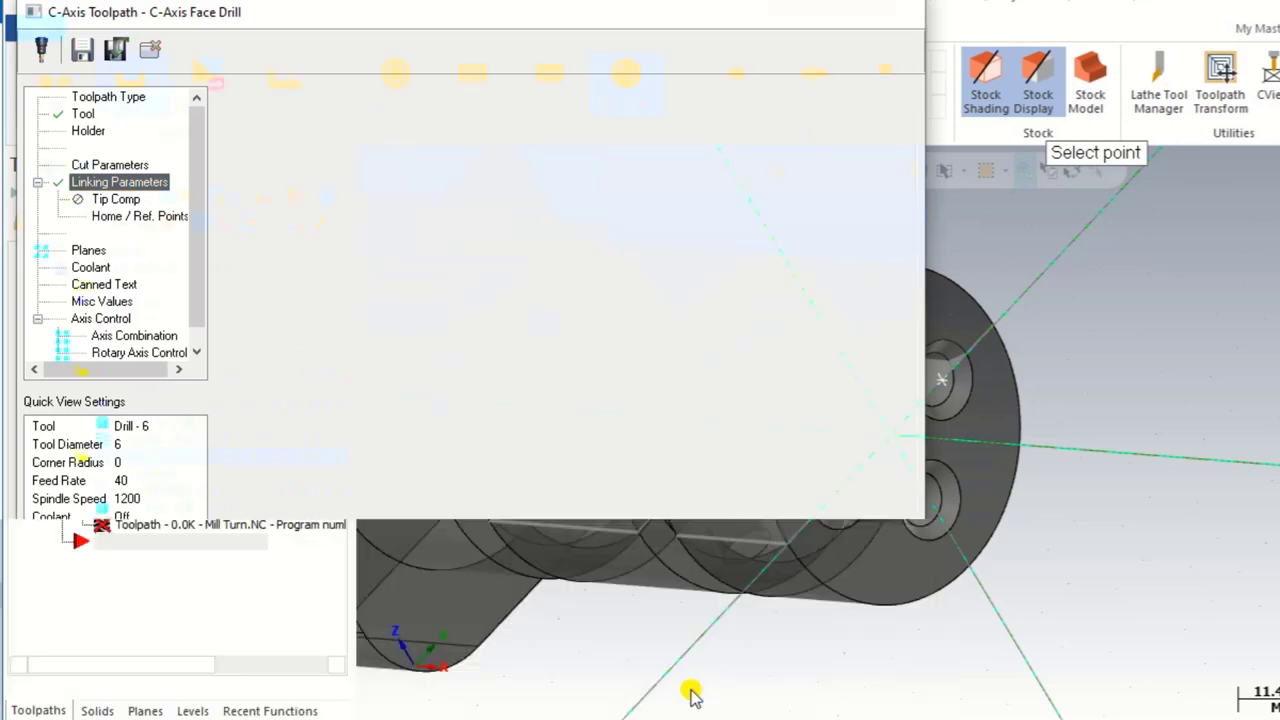
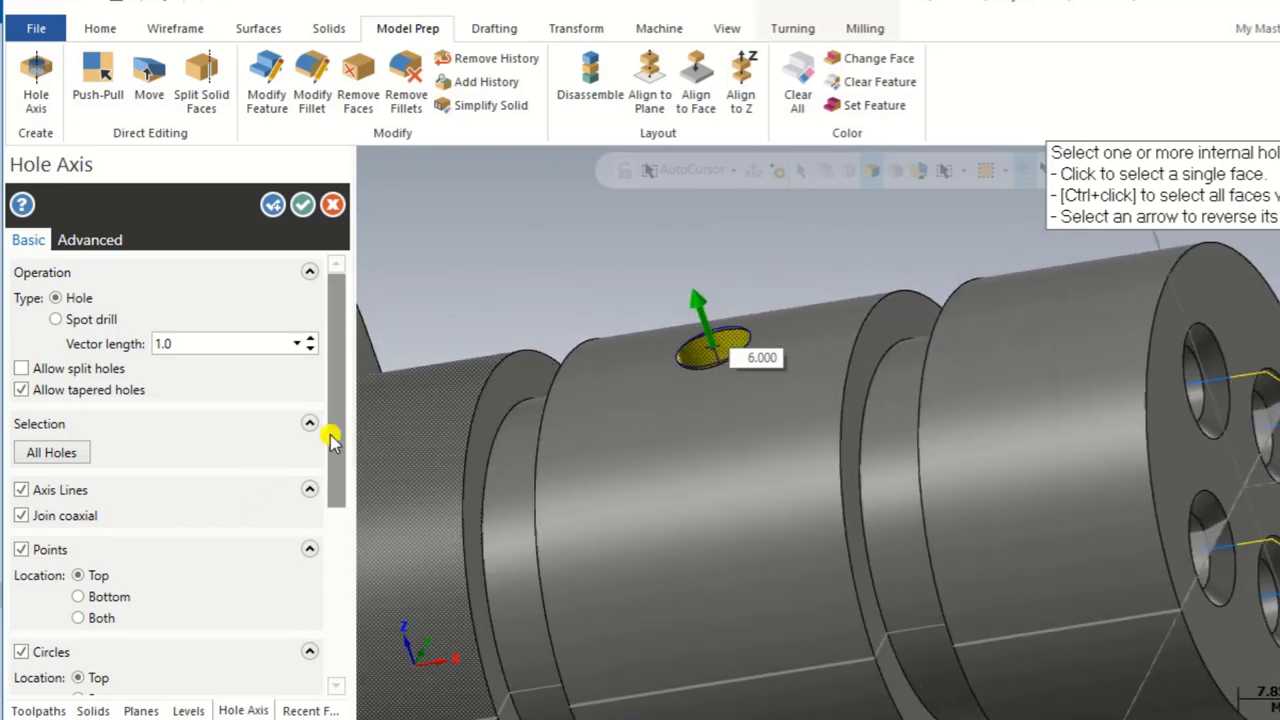
- Create Hole Axis lines, top points and circles at both openings of the 6 mm cross hole in the Defined direction, and show the top view
left_click_drag(329, 434, 334, 591)
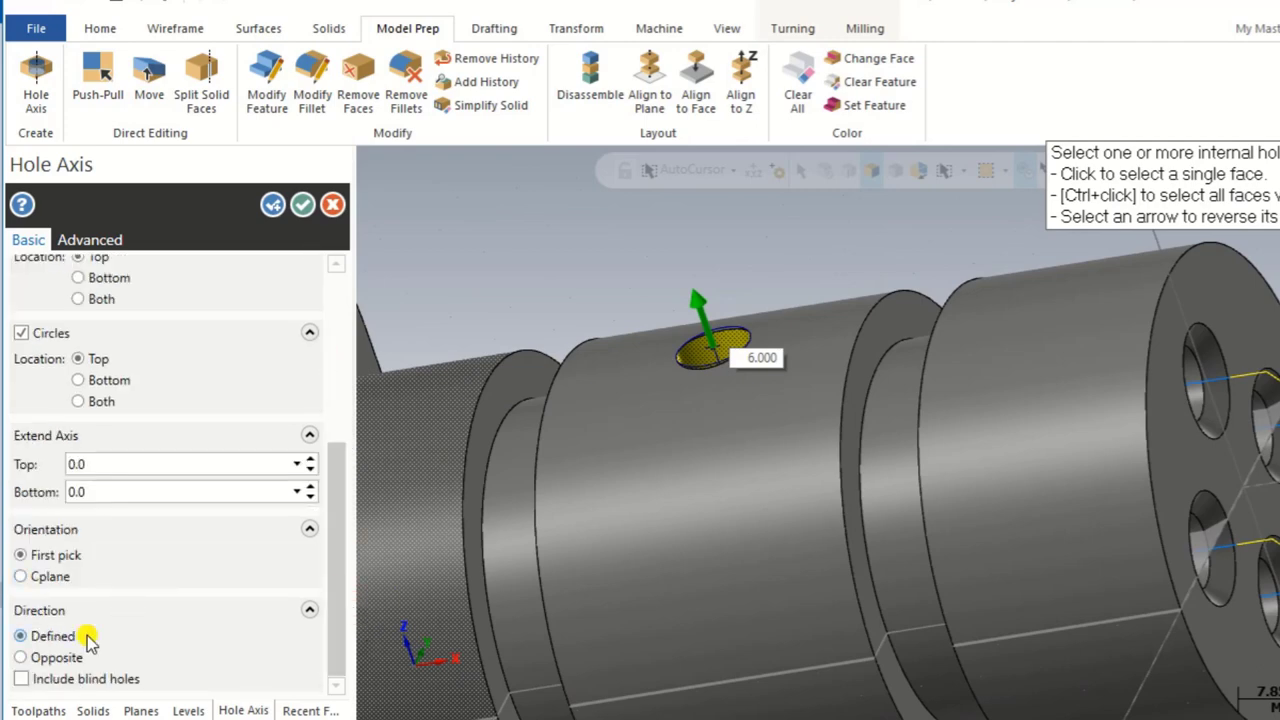
left_click(273, 204)
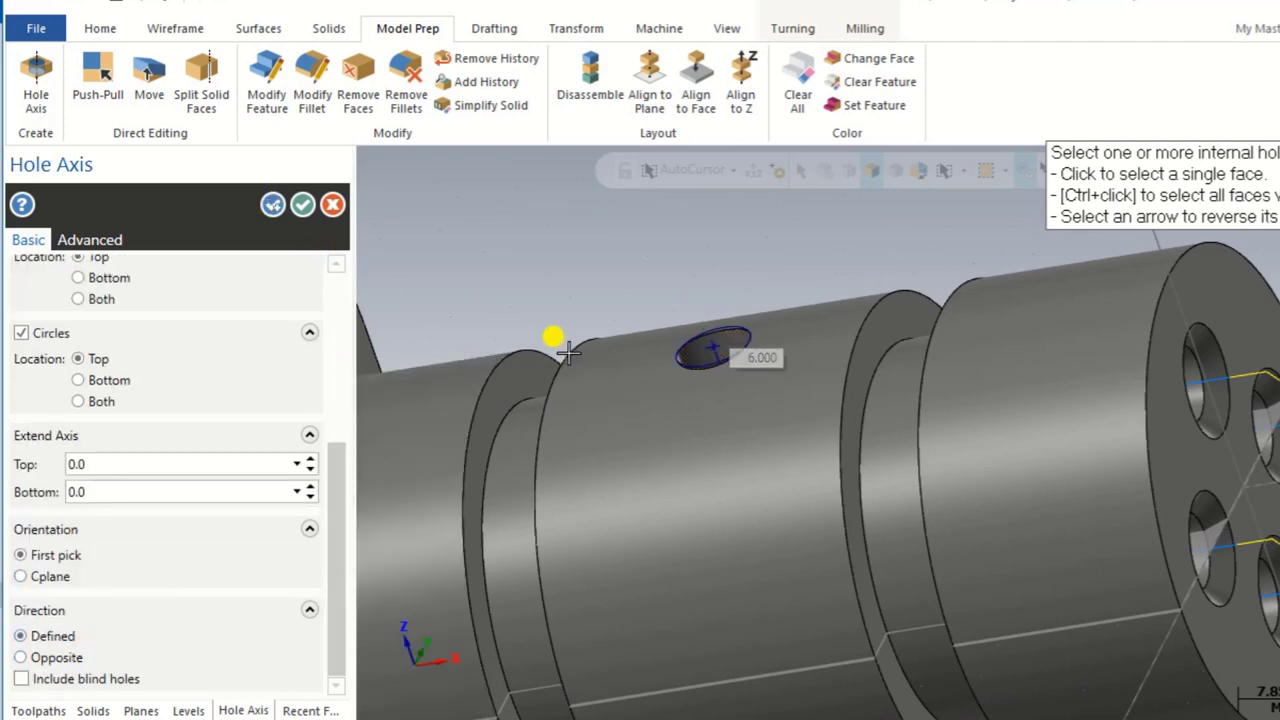
scroll(567, 352, "down", 3)
middle_click_drag(694, 457, 626, 380)
scroll(700, 420, "up", 5)
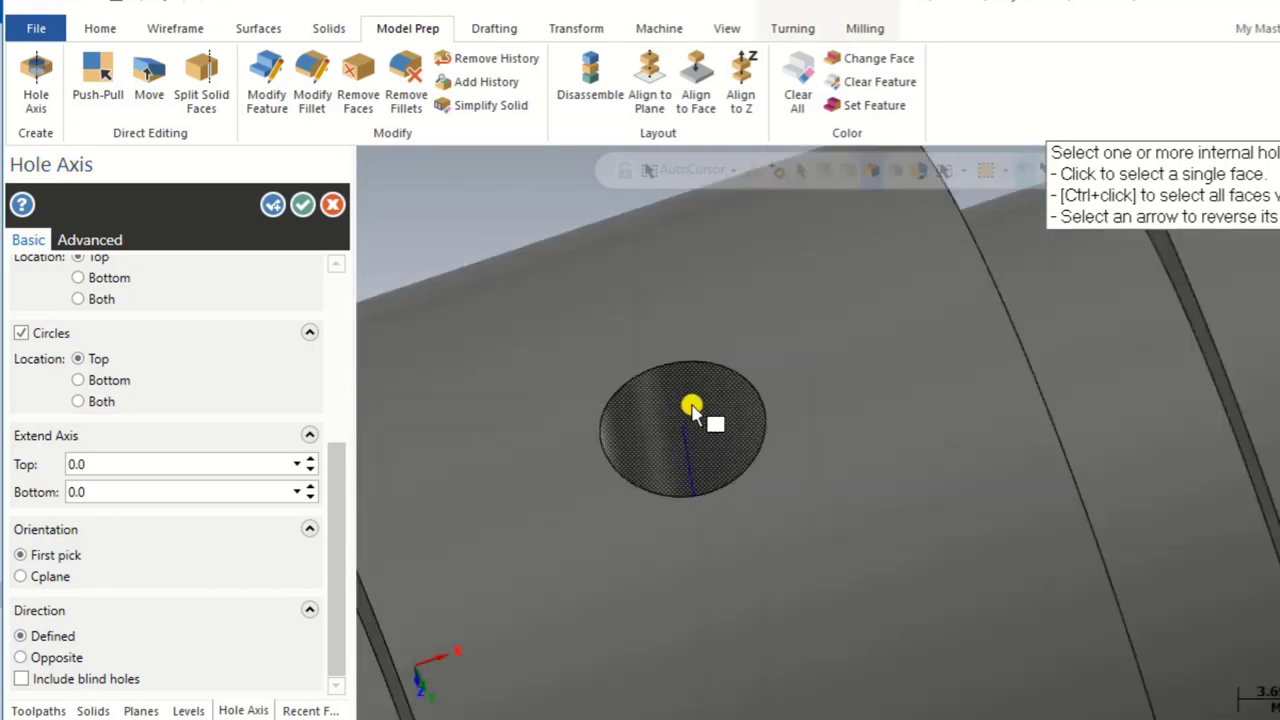
left_click(690, 376)
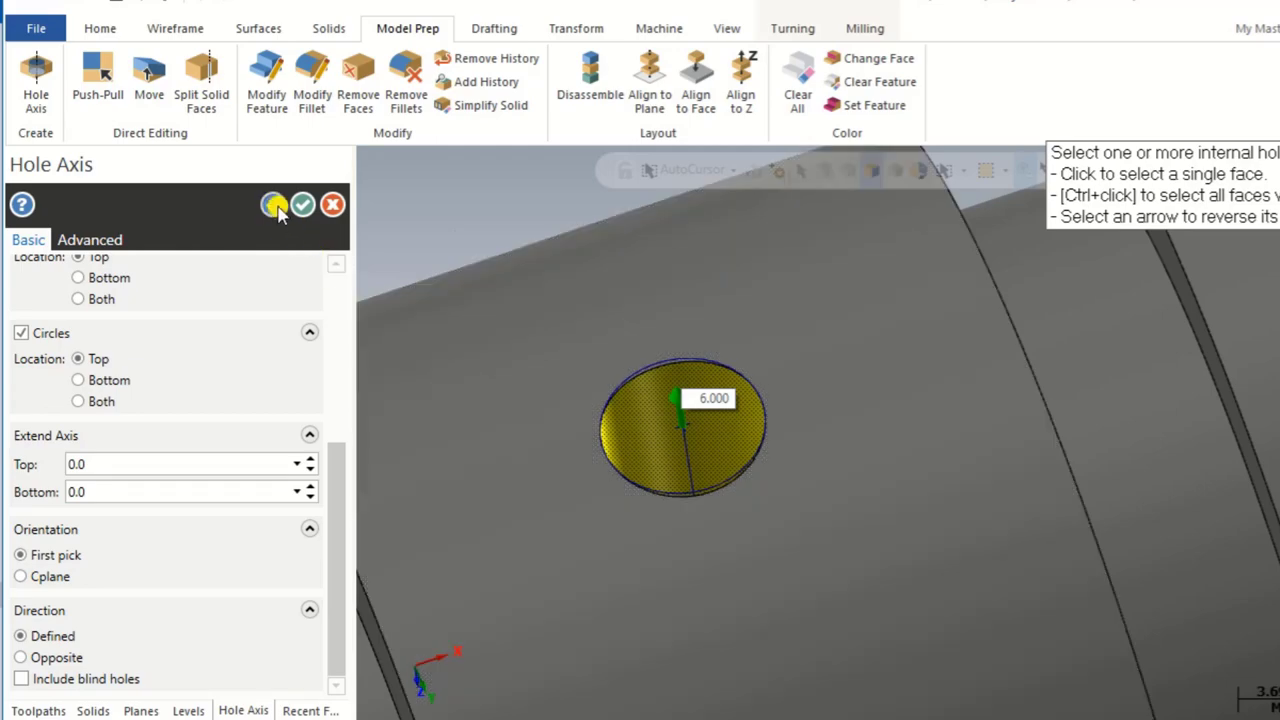
left_click(274, 206)
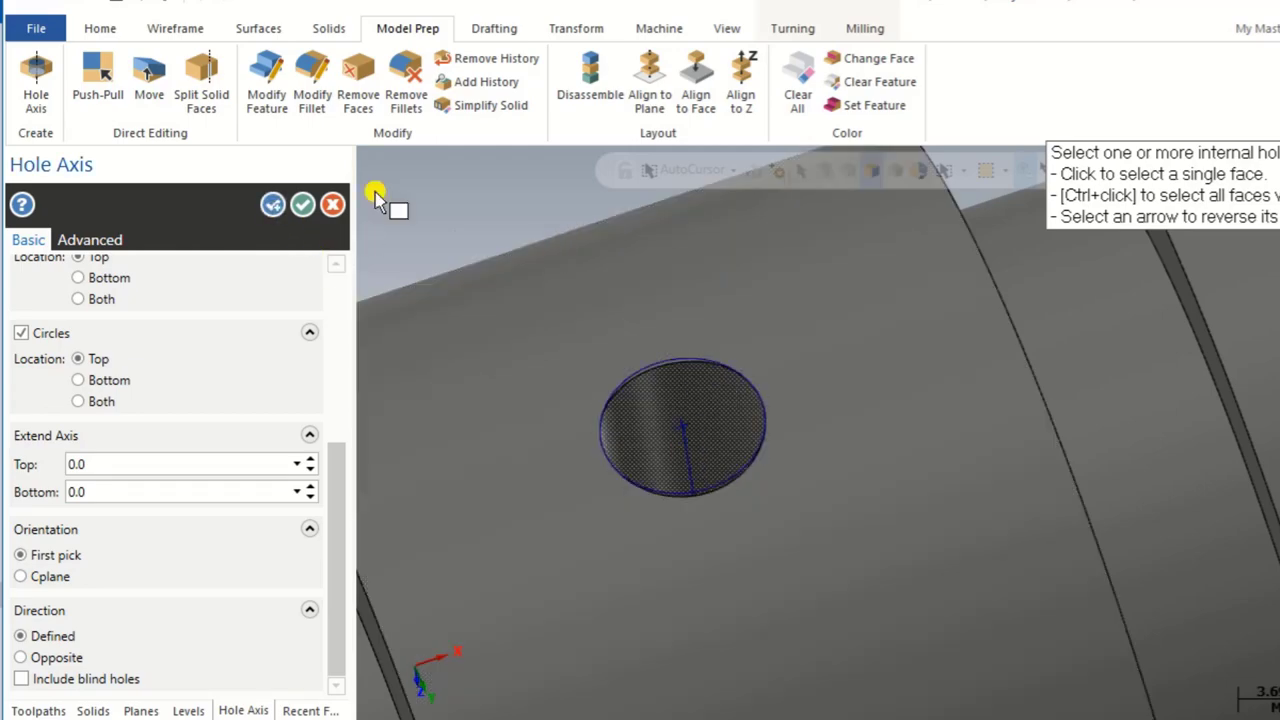
left_click(302, 204)
right_click(505, 238)
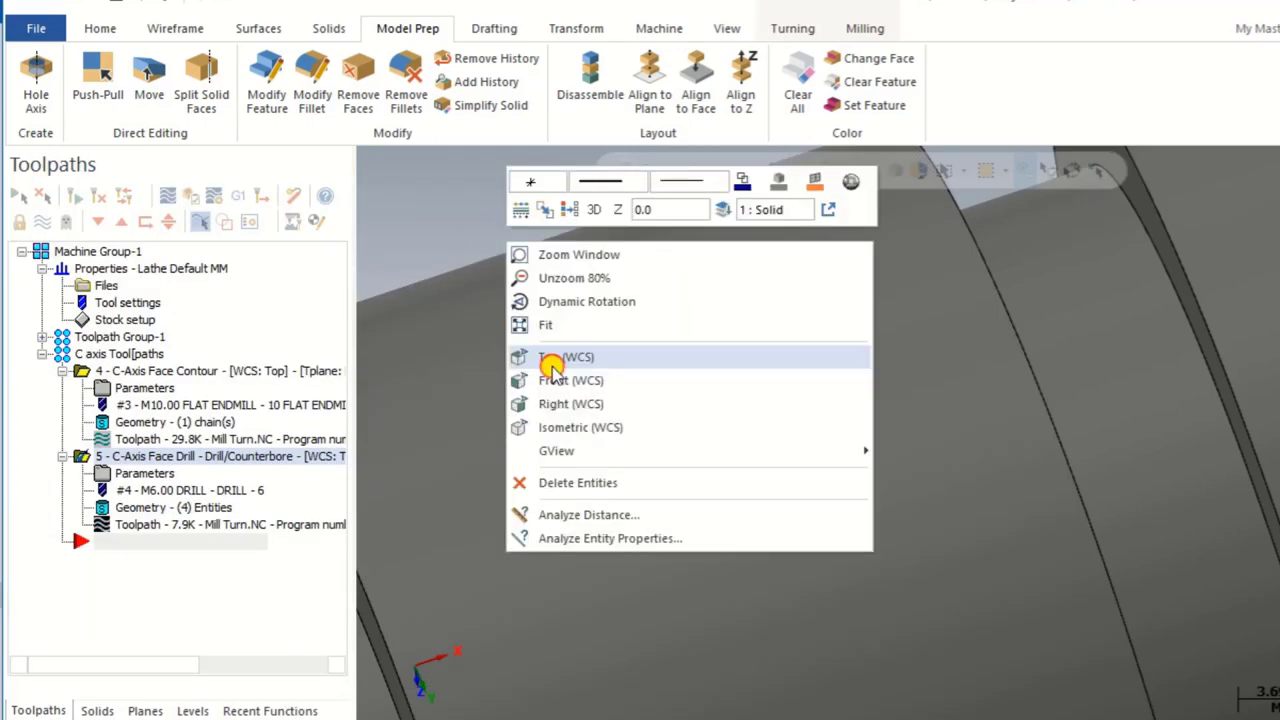
left_click(552, 367)
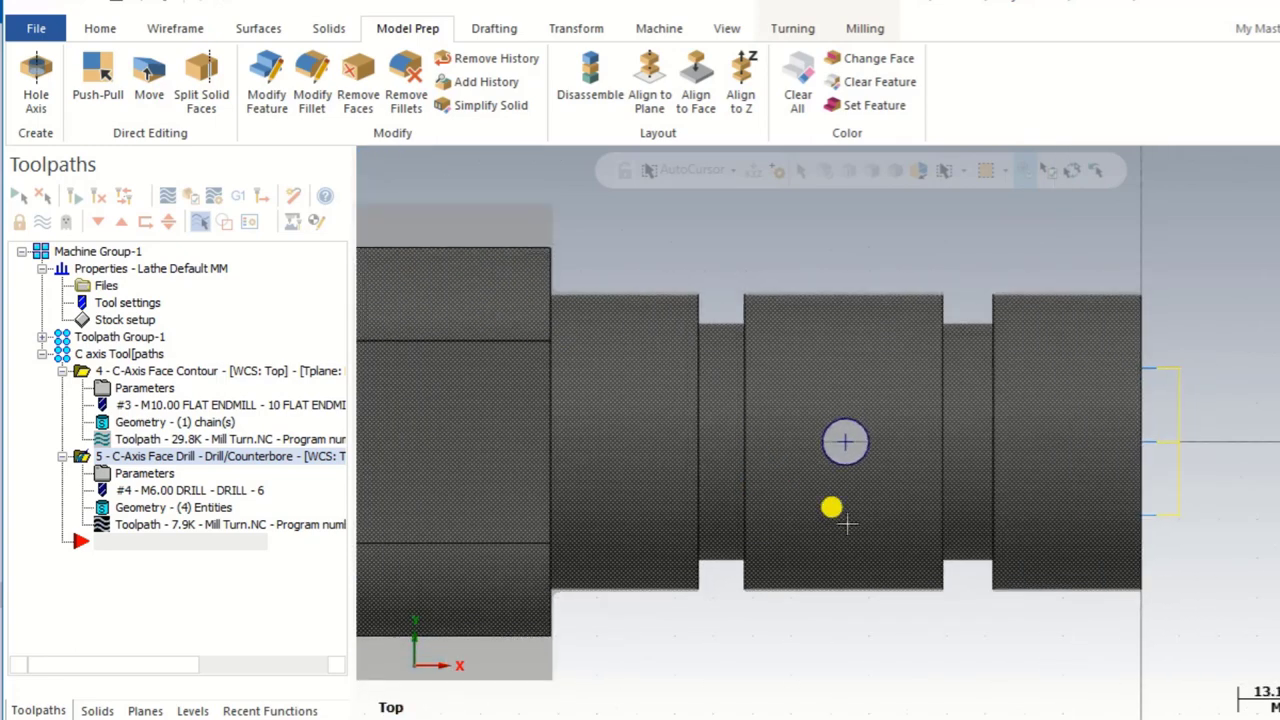
- Start a C-axis Drill toolpath and select the centre point of the cross hole's upper opening as the first drill point
mouse_move(846, 523)
middle_mouse_down()
mouse_move(794, 403)
mouse_move(826, 437)
mouse_move(757, 357)
mouse_move(840, 485)
mouse_move(814, 363)
mouse_move(831, 451)
mouse_move(814, 486)
mouse_move(826, 503)
middle_mouse_up()
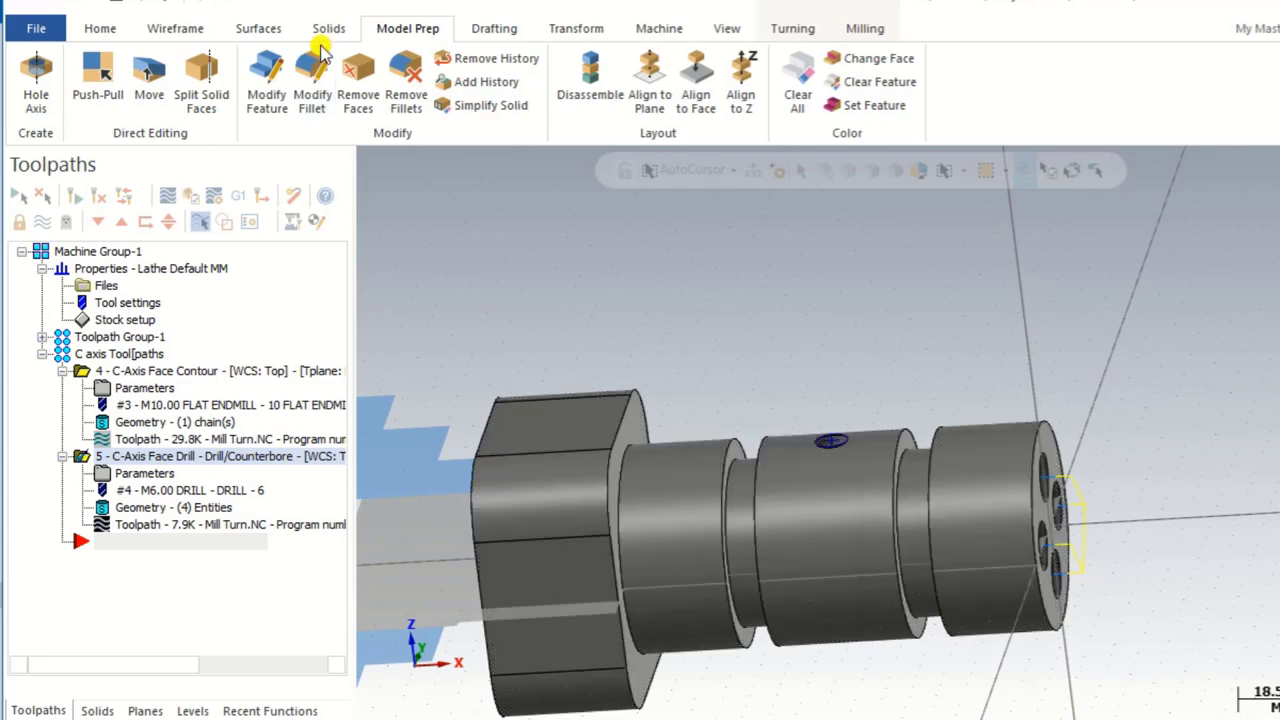
left_click(793, 28)
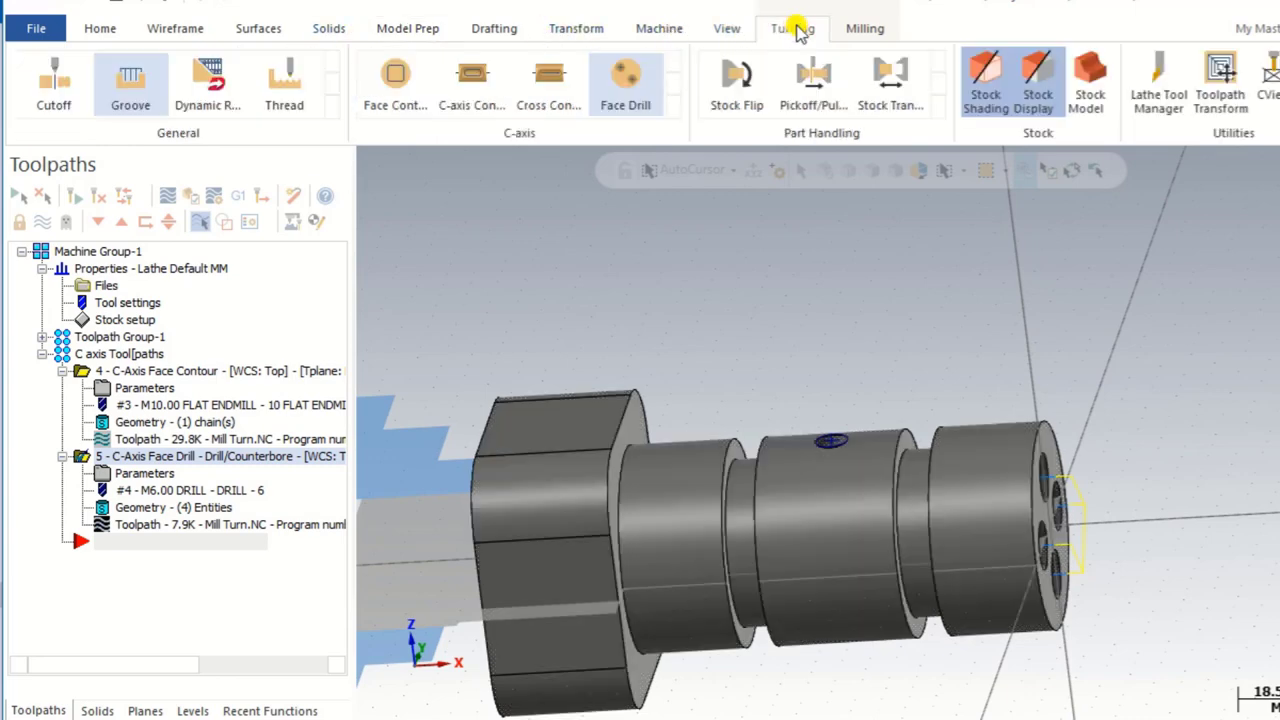
left_click(675, 118)
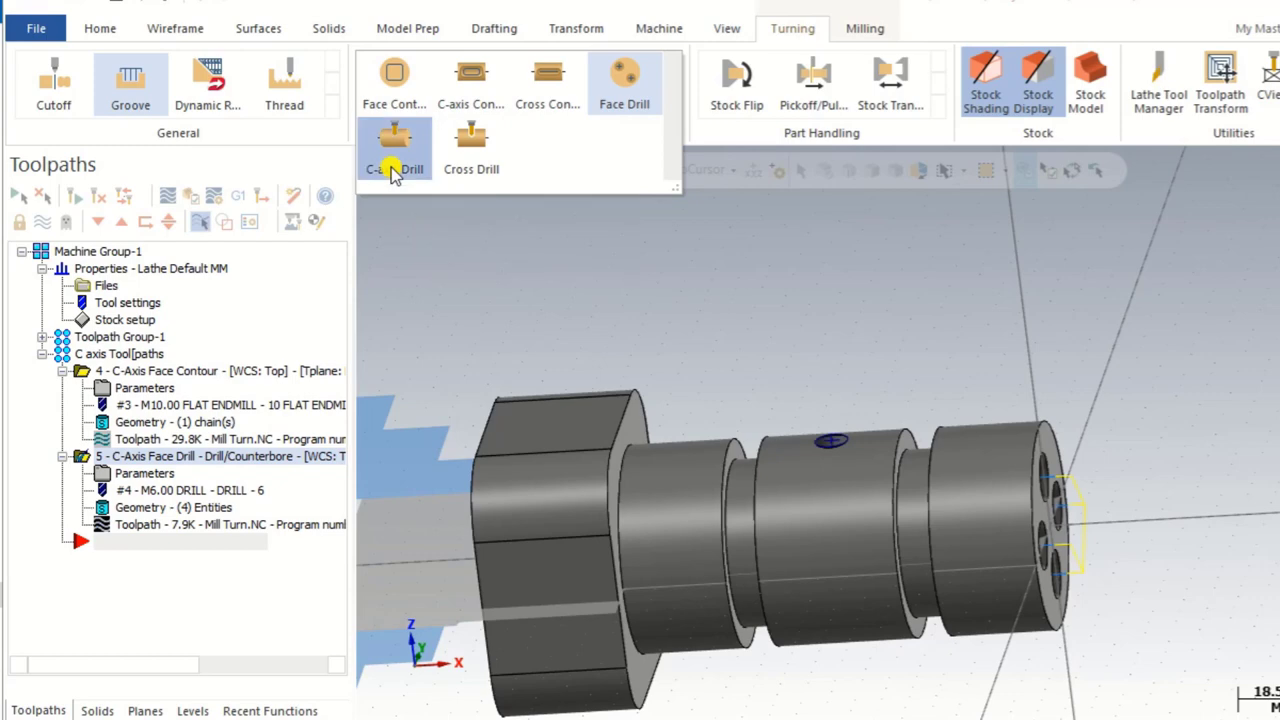
left_click(393, 170)
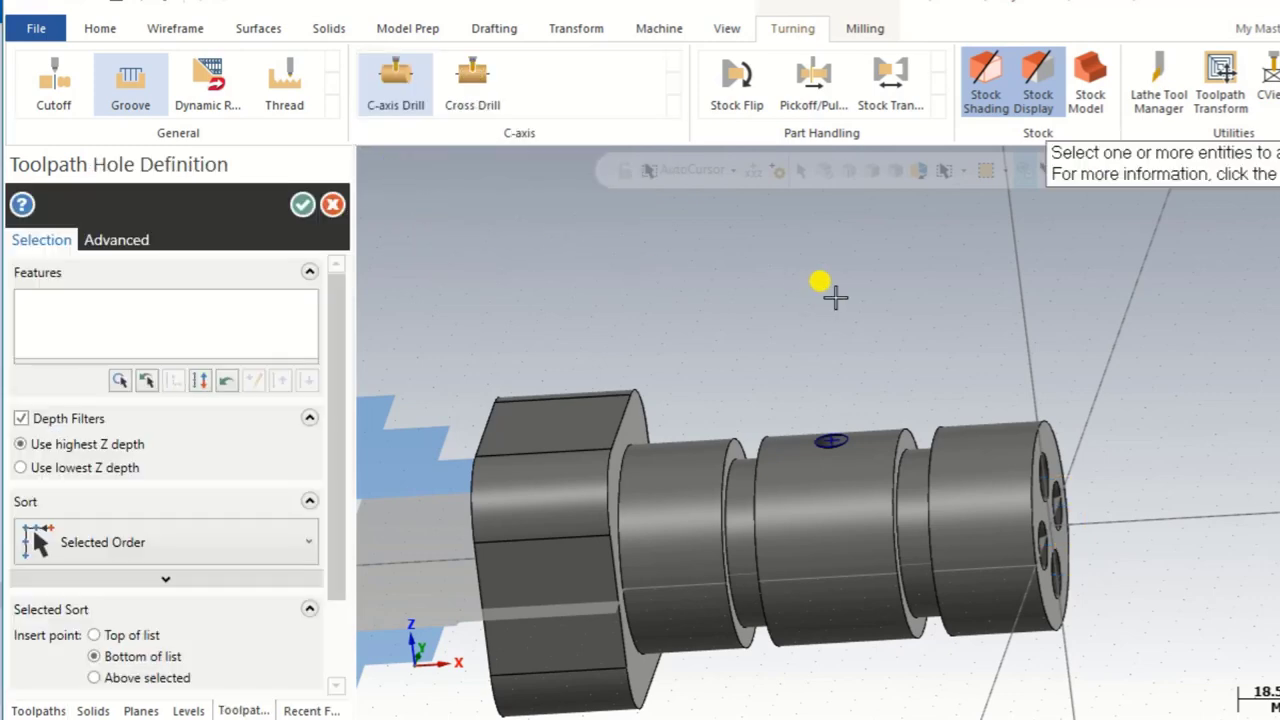
scroll(835, 462, "up", 5)
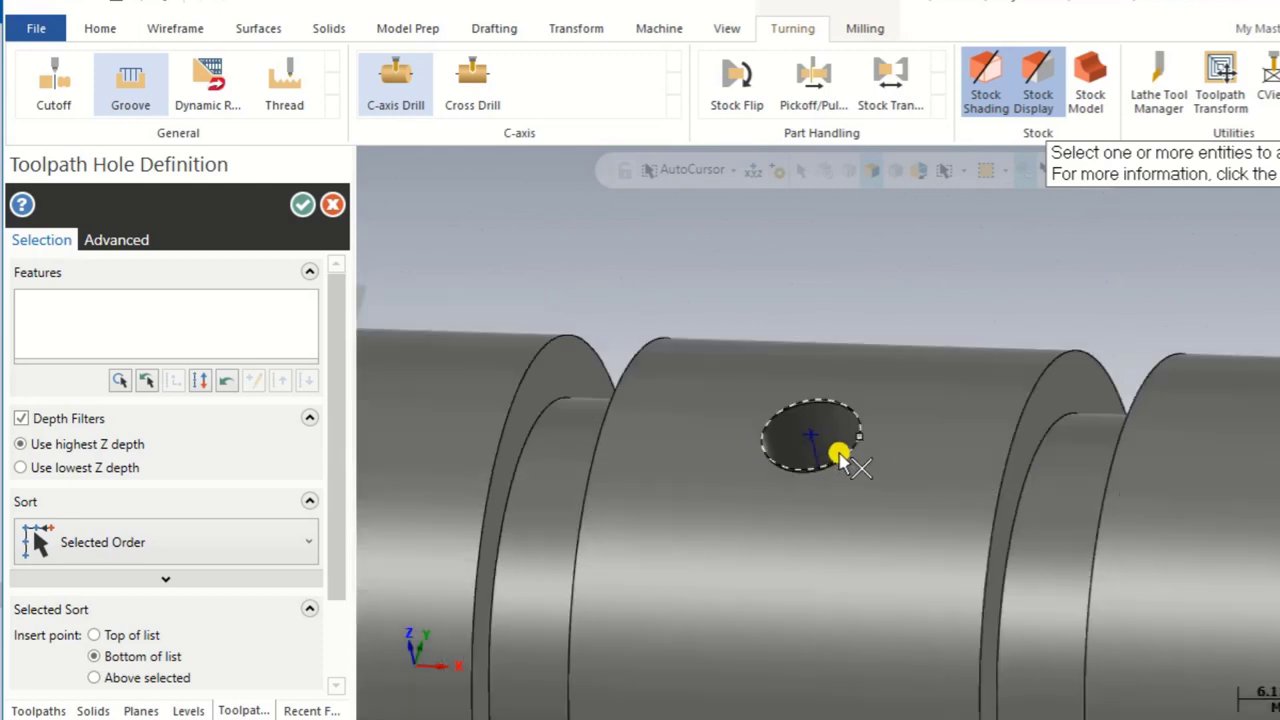
left_click(840, 442)
scroll(842, 450, "up", 2)
scroll(840, 447, "up", 3)
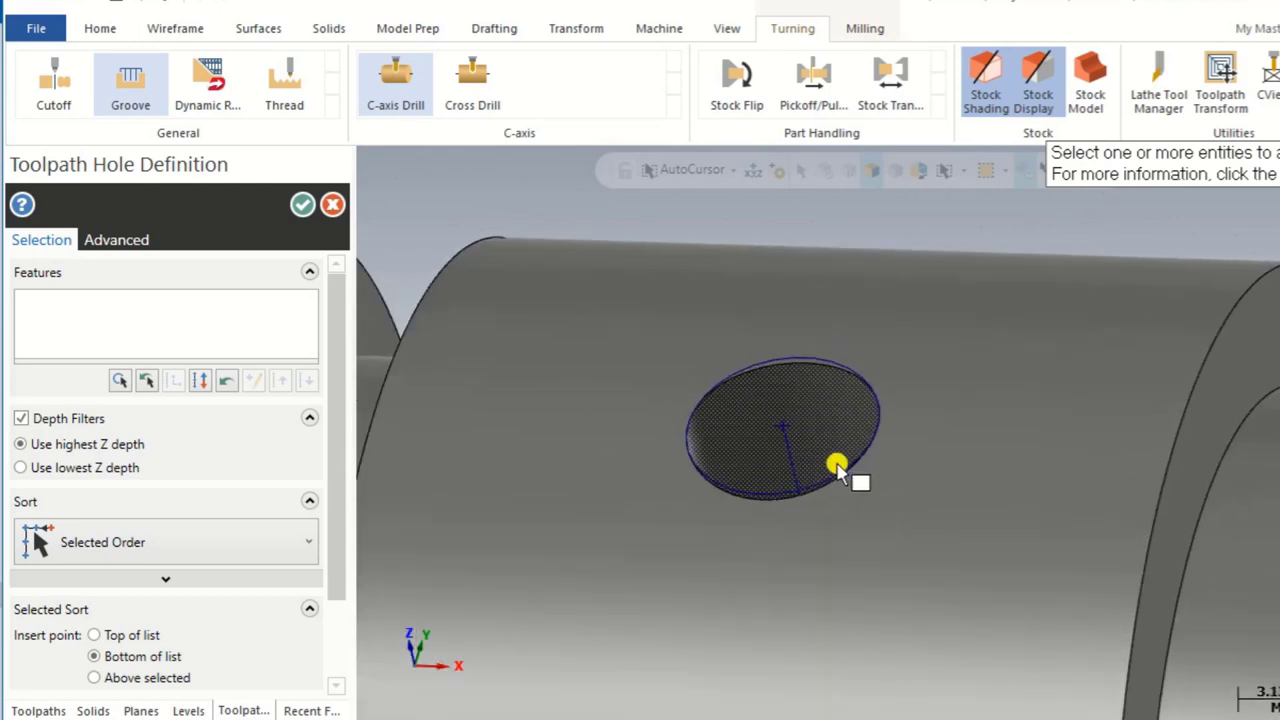
scroll(683, 465, "down", 2)
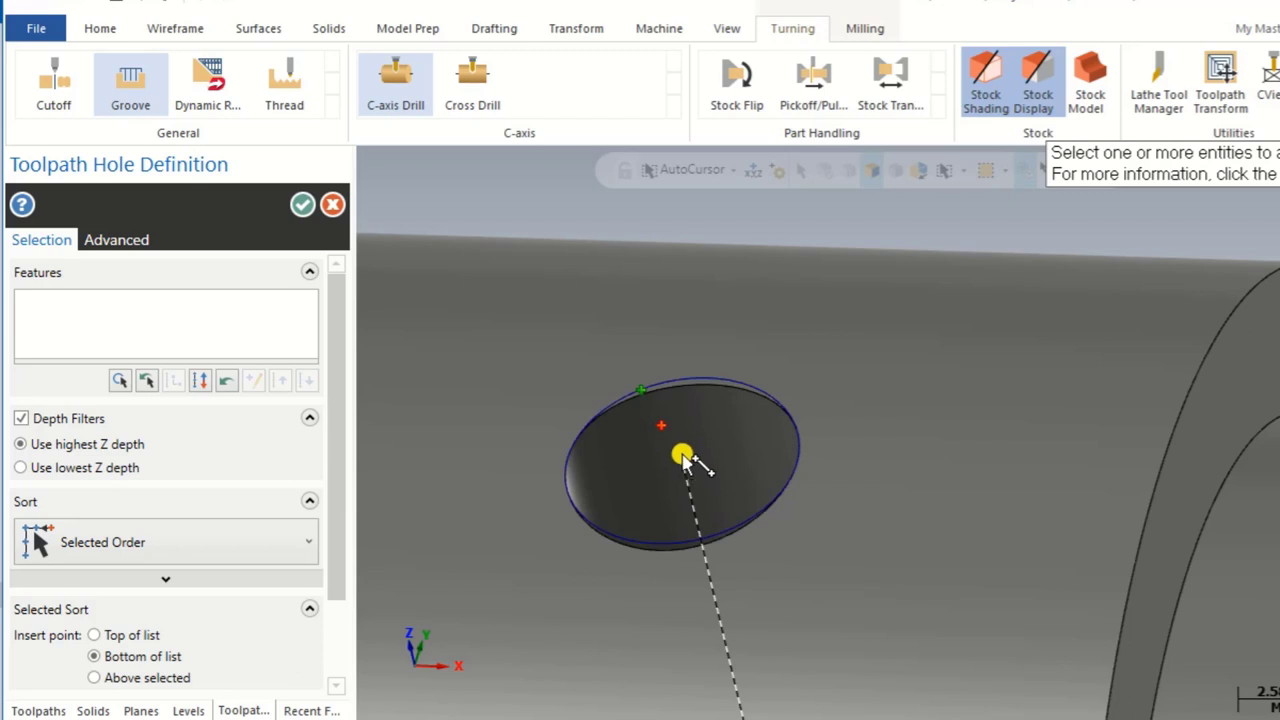
left_click(681, 467)
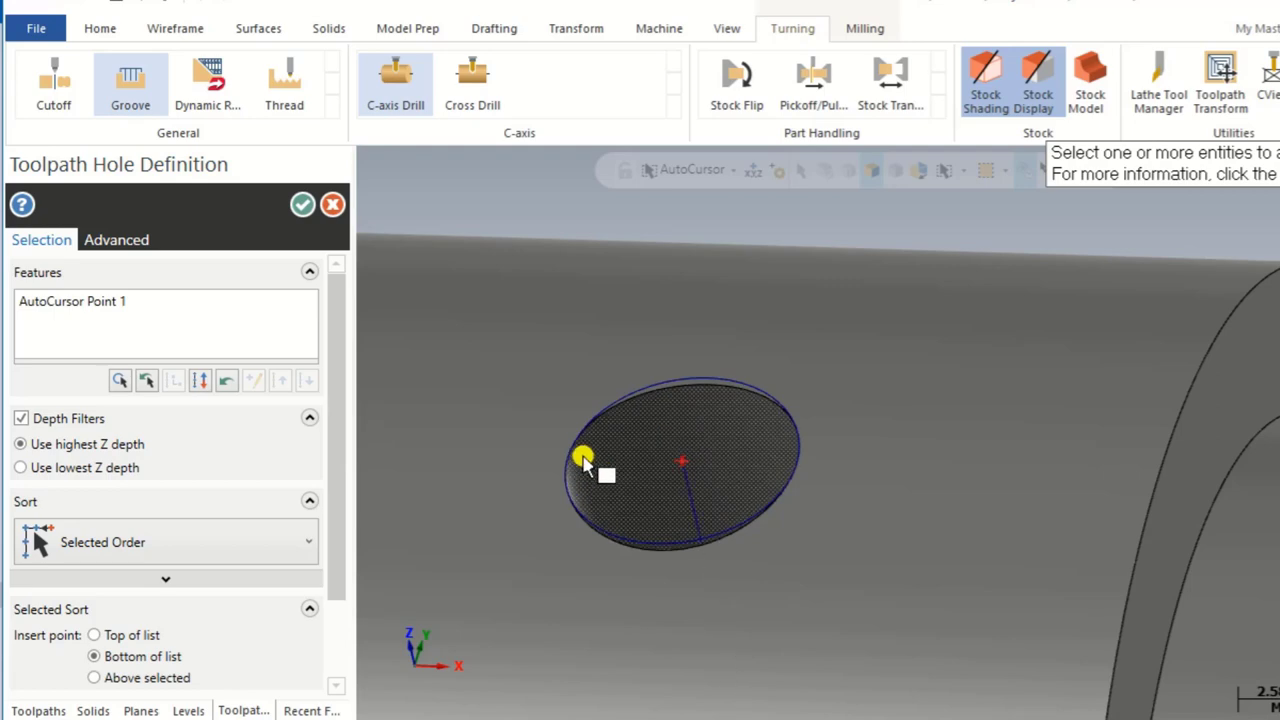
- Turn off the depth filters, add the 6 mm circle at the cross hole's opposite opening, and accept the hole definition
scroll(663, 343, "down", 3)
scroll(653, 335, "down", 4)
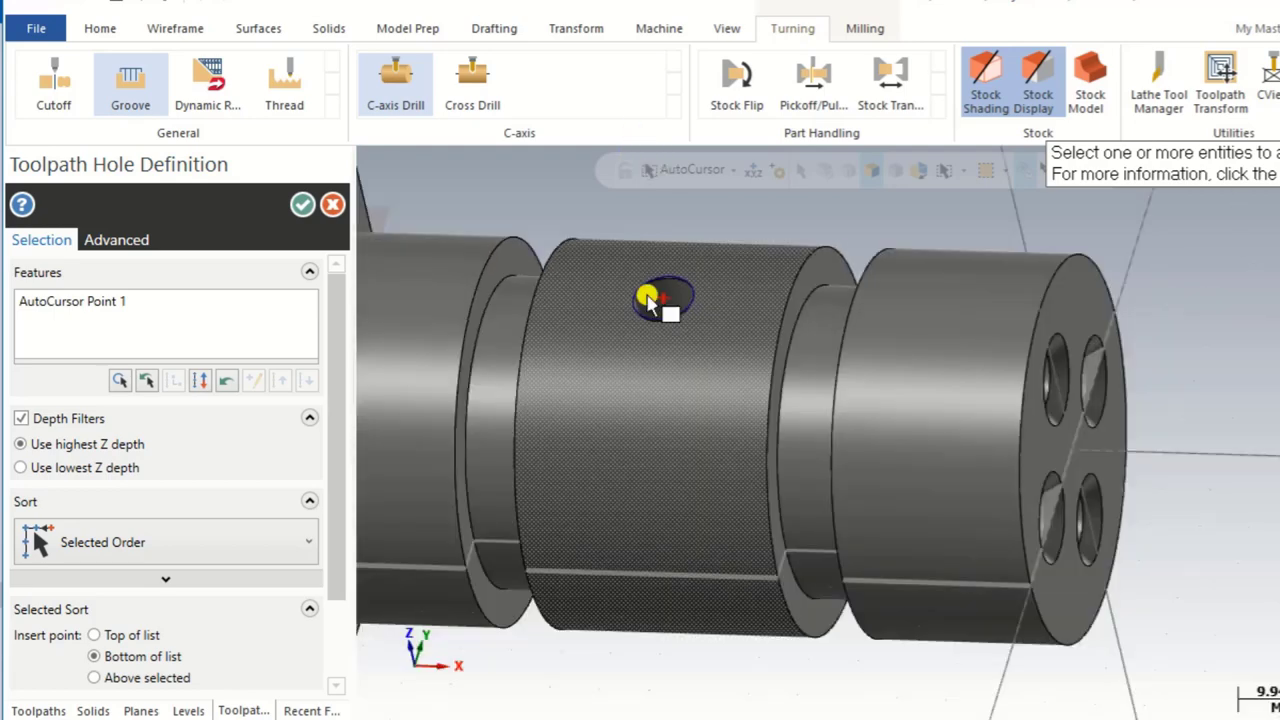
middle_click_drag(680, 451, 634, 414)
scroll(629, 280, "up", 3)
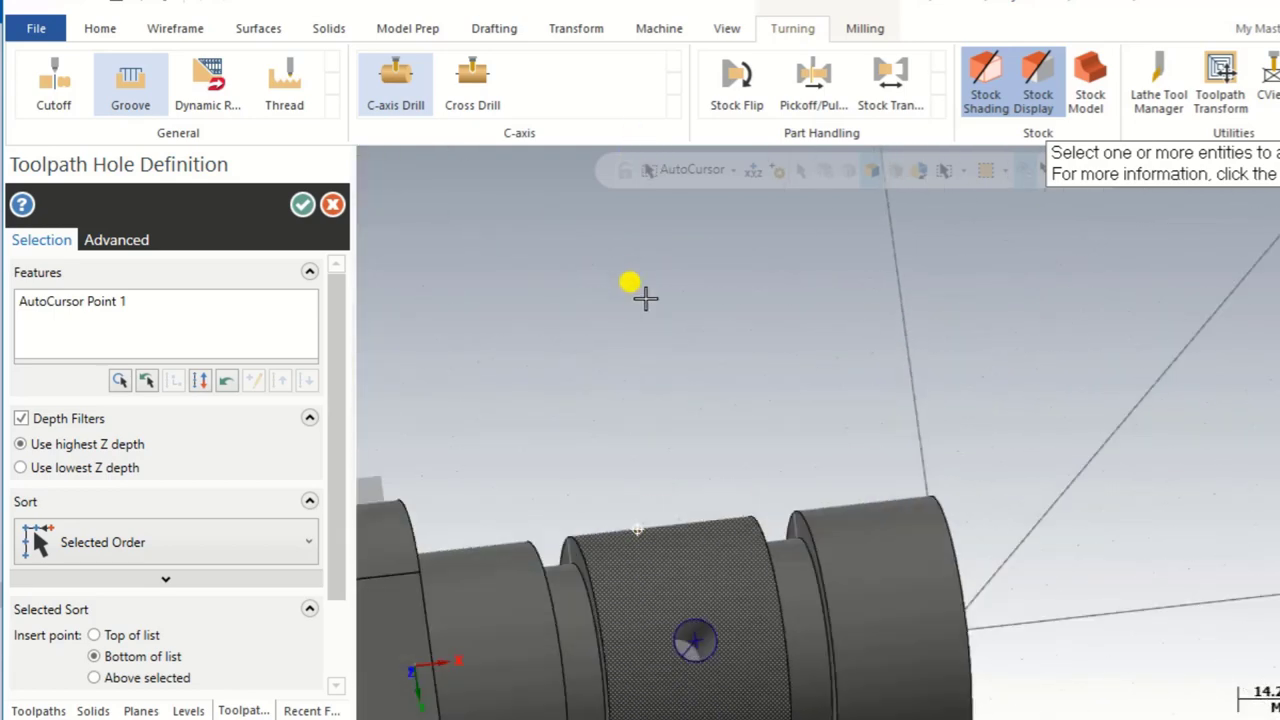
scroll(694, 630, "up", 8)
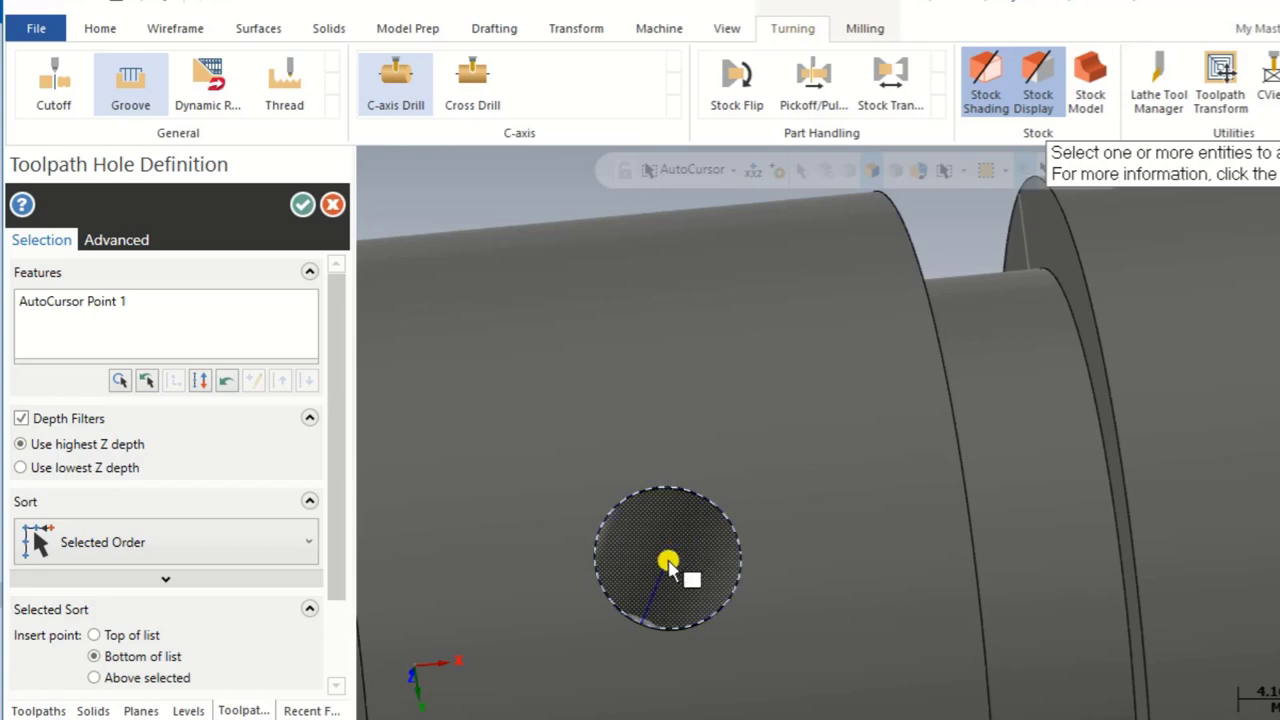
left_click(21, 418)
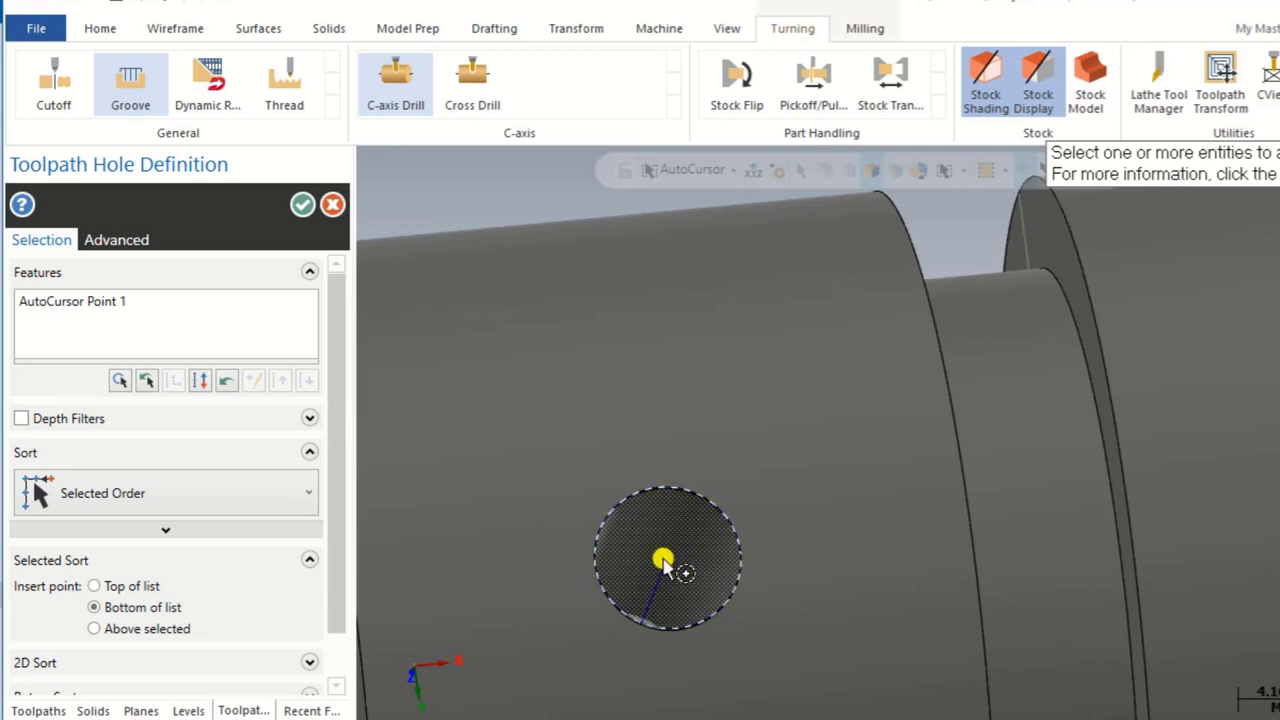
left_click(672, 562)
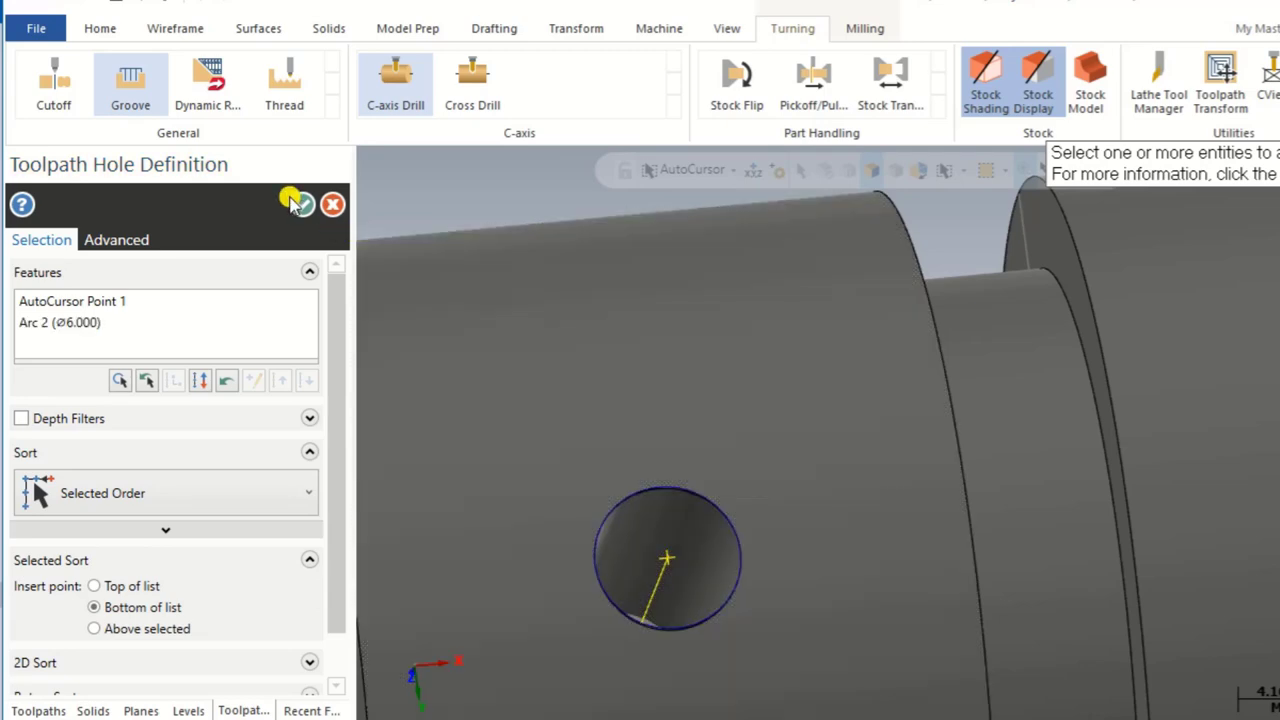
left_click(302, 204)
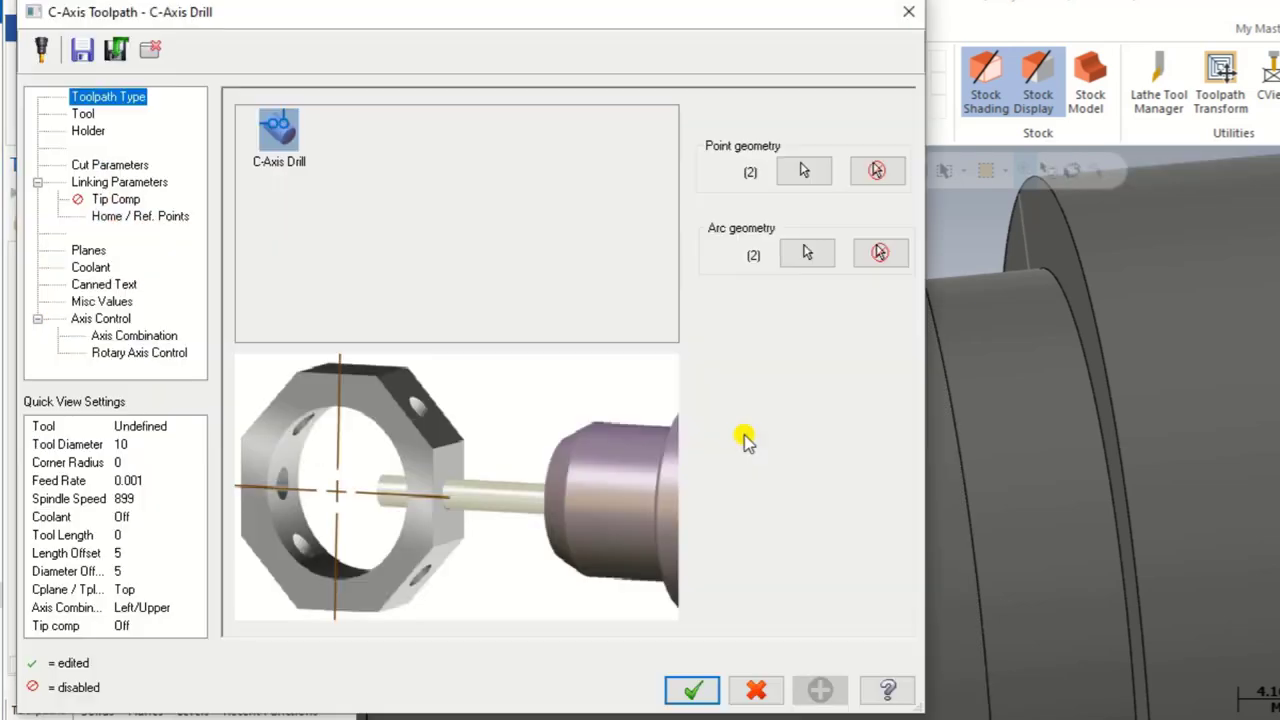
- Choose the Drill - 6 tool with feed rate 40 and spindle speed 1200, and add the comment "C axis Drill"
left_click(80, 116)
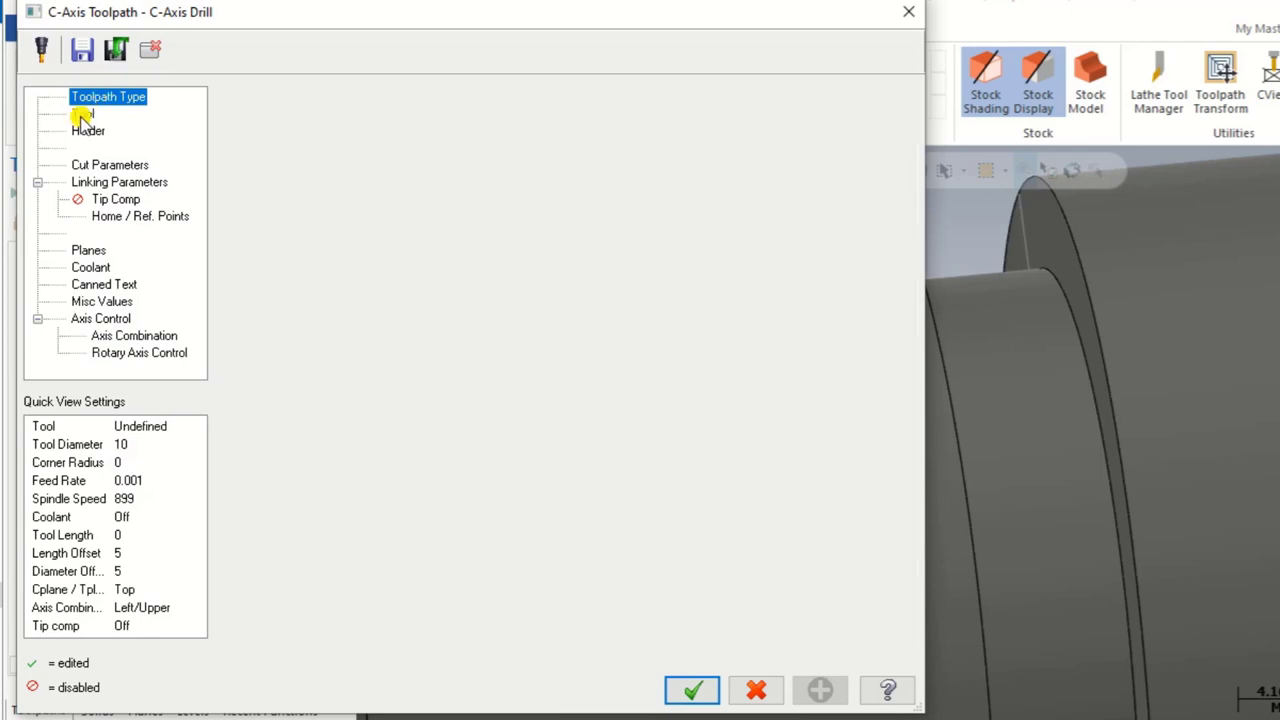
left_click(410, 173)
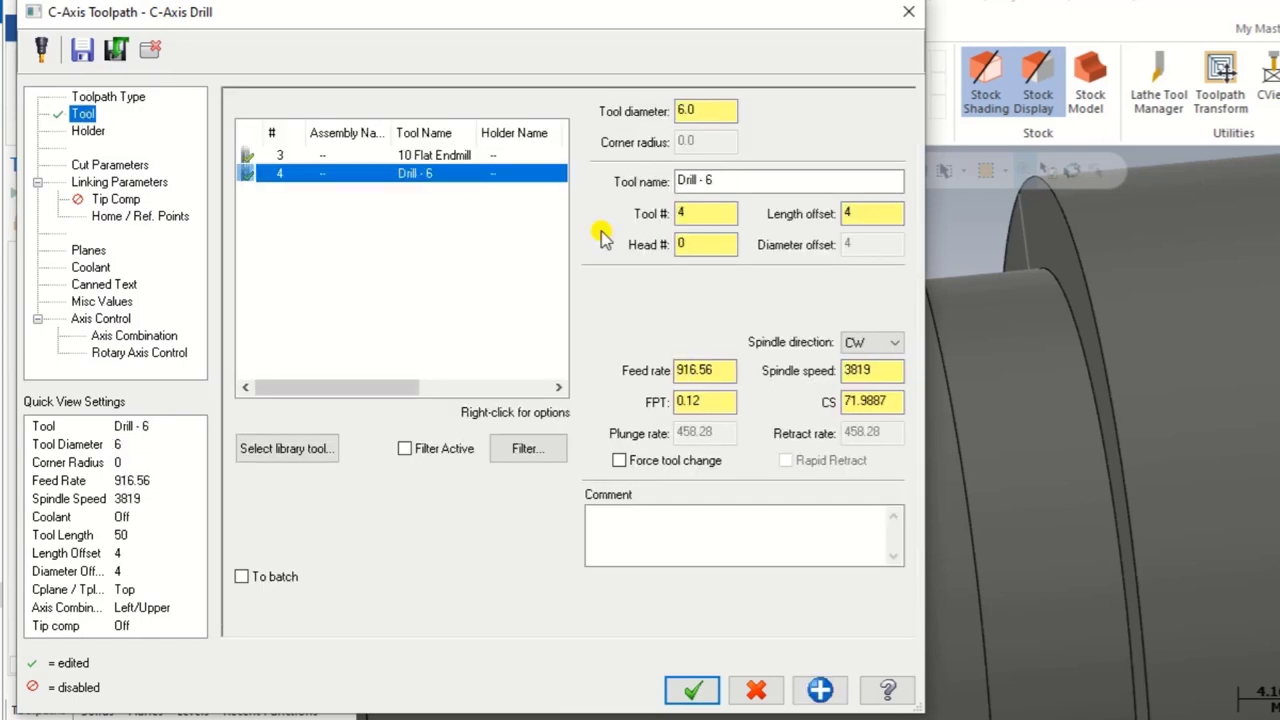
double_click(730, 375)
type("40")
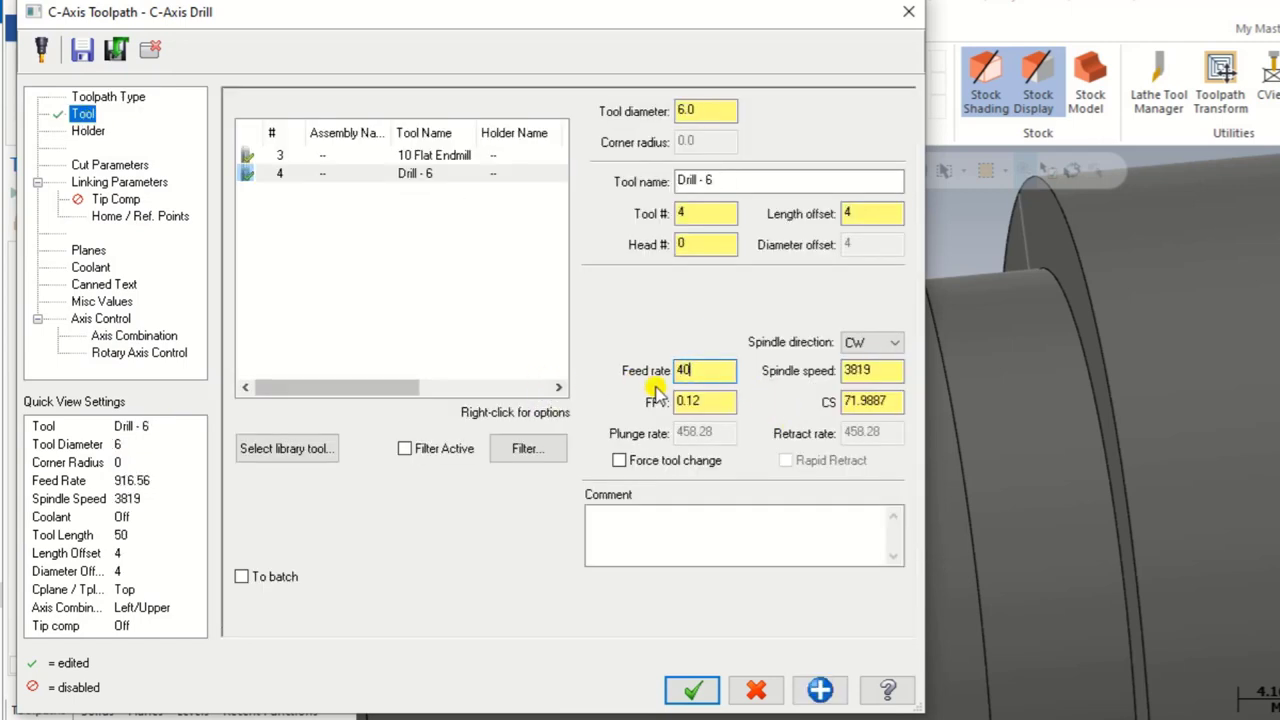
double_click(885, 370)
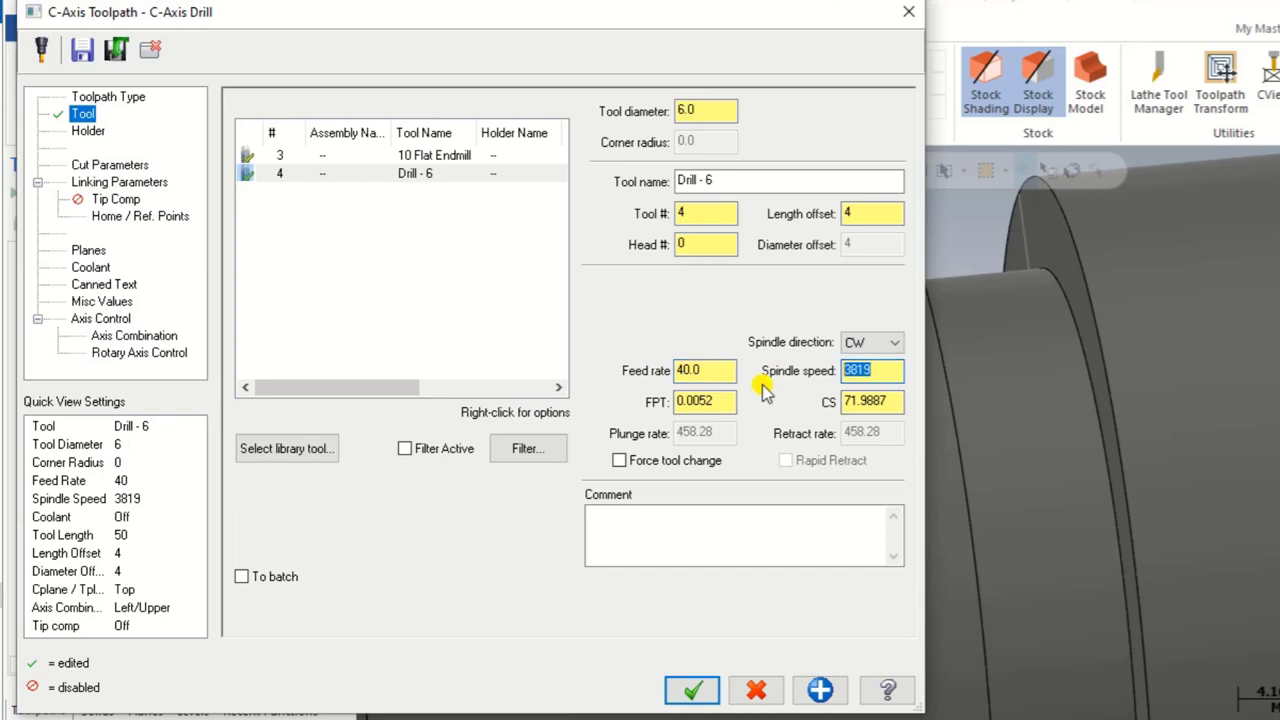
left_click(726, 517)
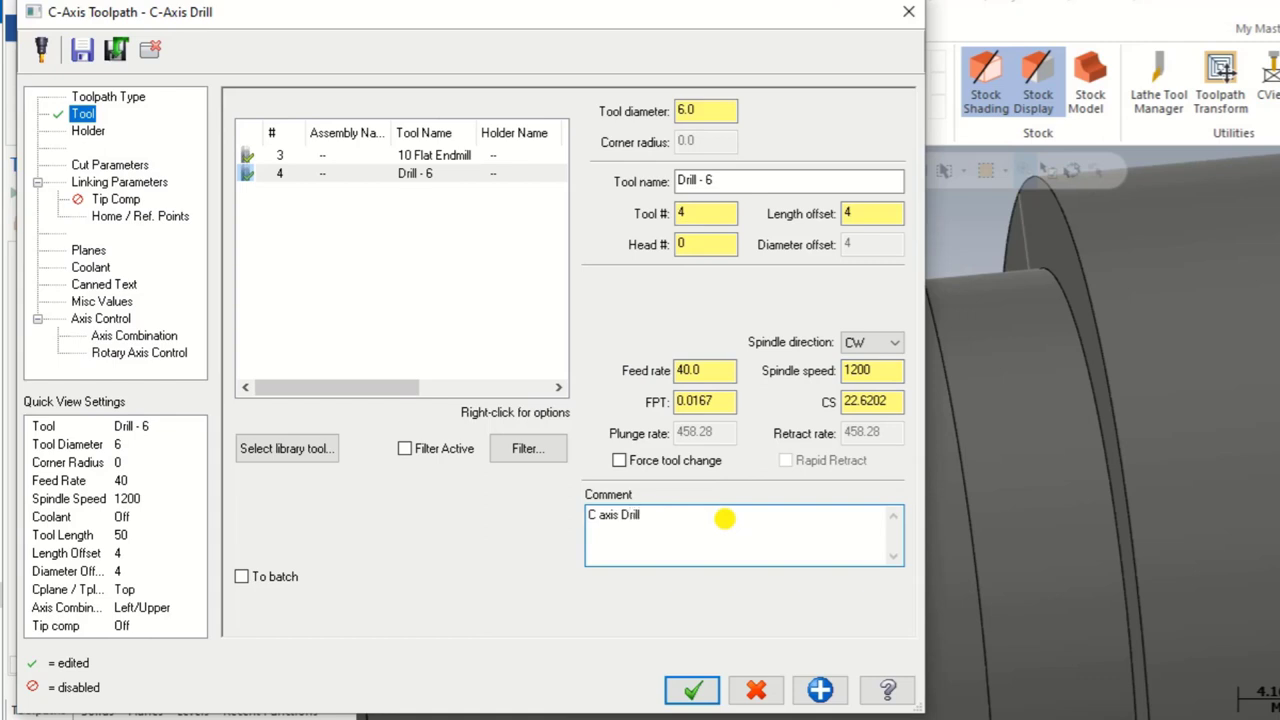
- Set the drilling cycle to Peck Drill with a first peck of 3.0 and a subsequent peck of 4.0
left_click(128, 164)
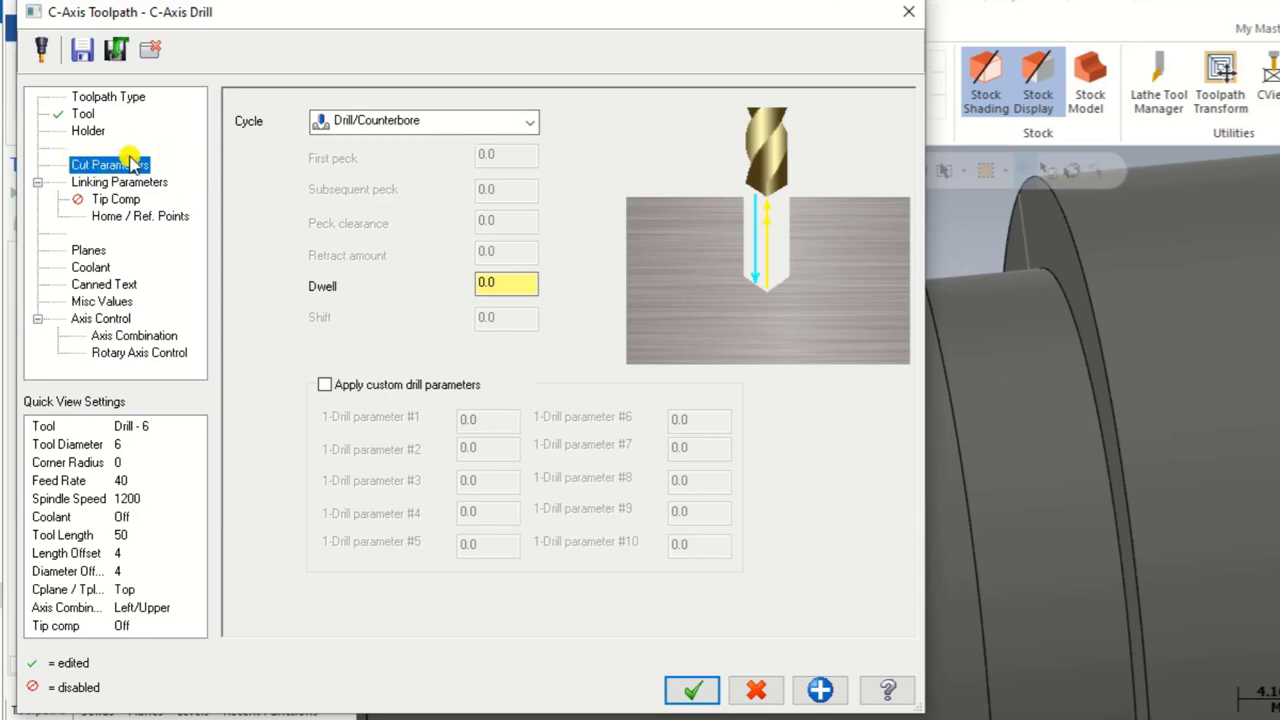
left_click(527, 118)
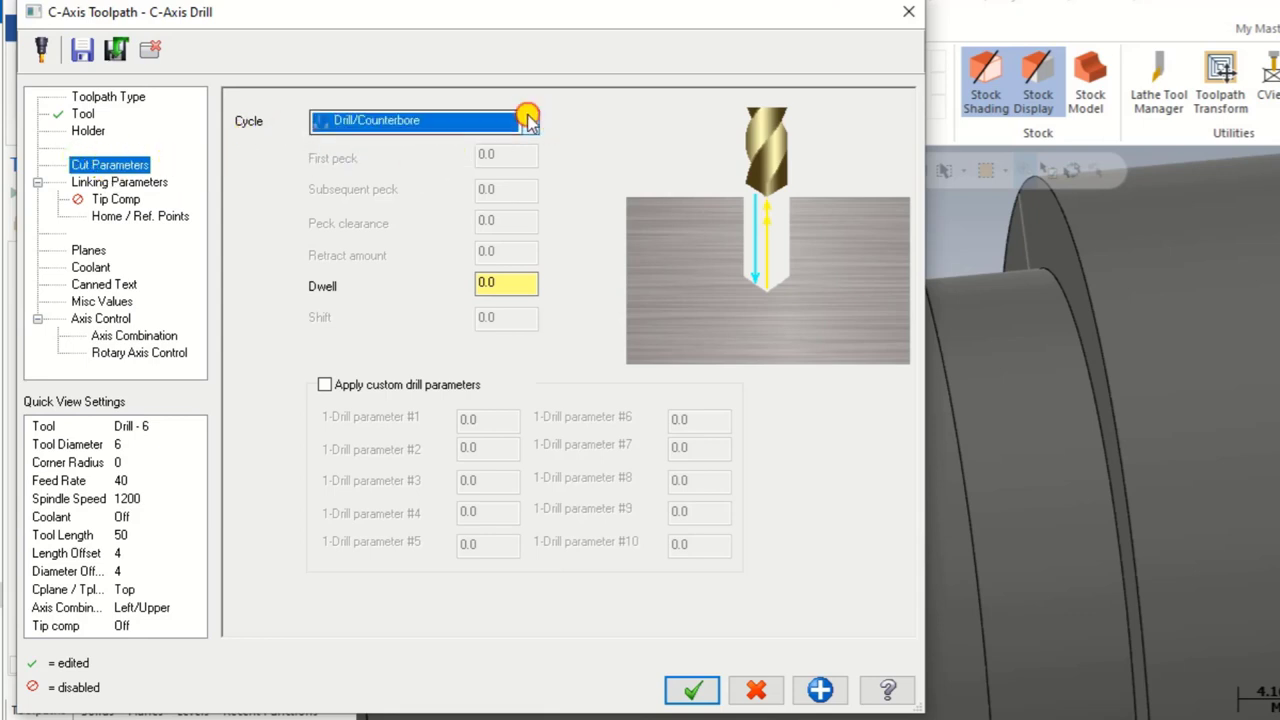
left_click(503, 122)
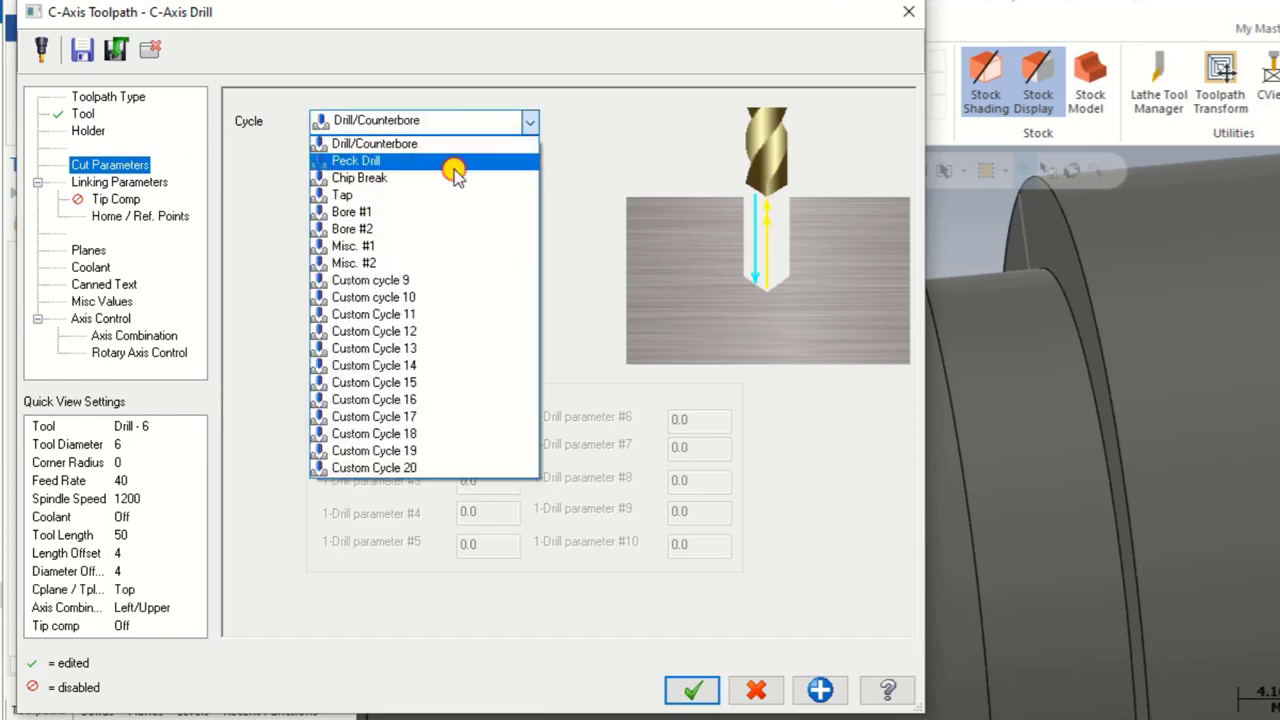
left_click(443, 163)
left_click(530, 155)
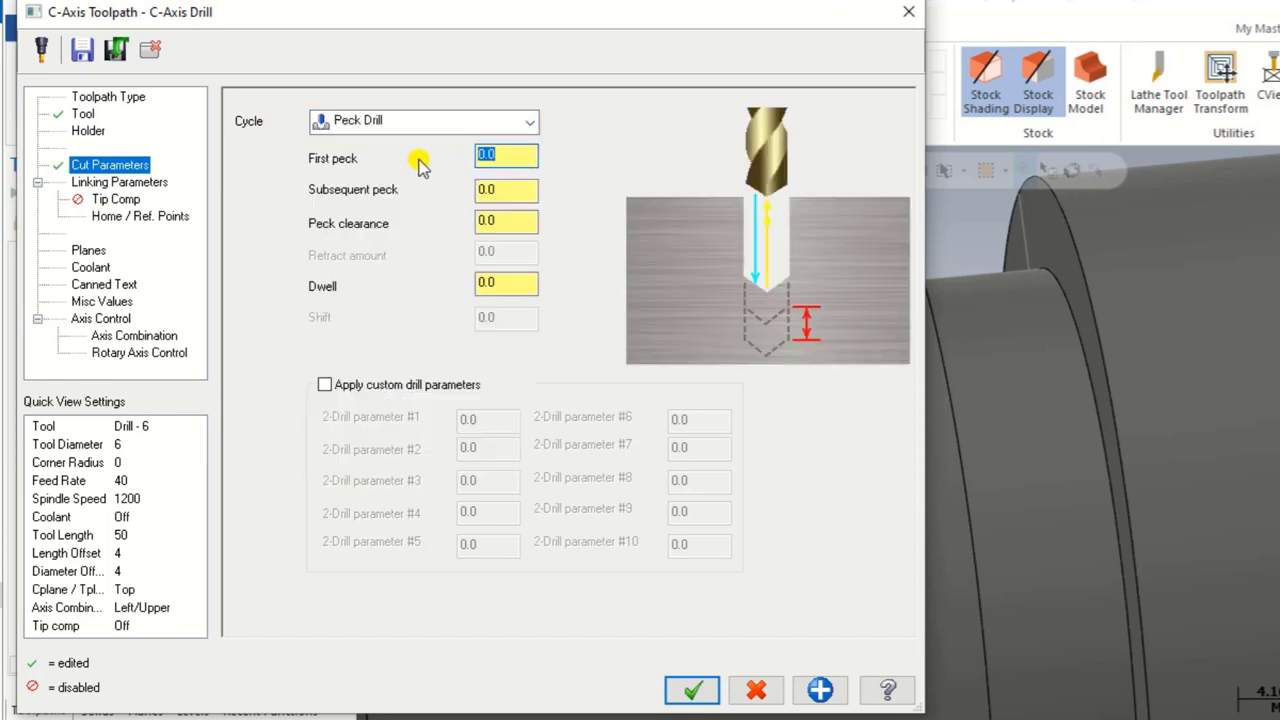
type("3.0")
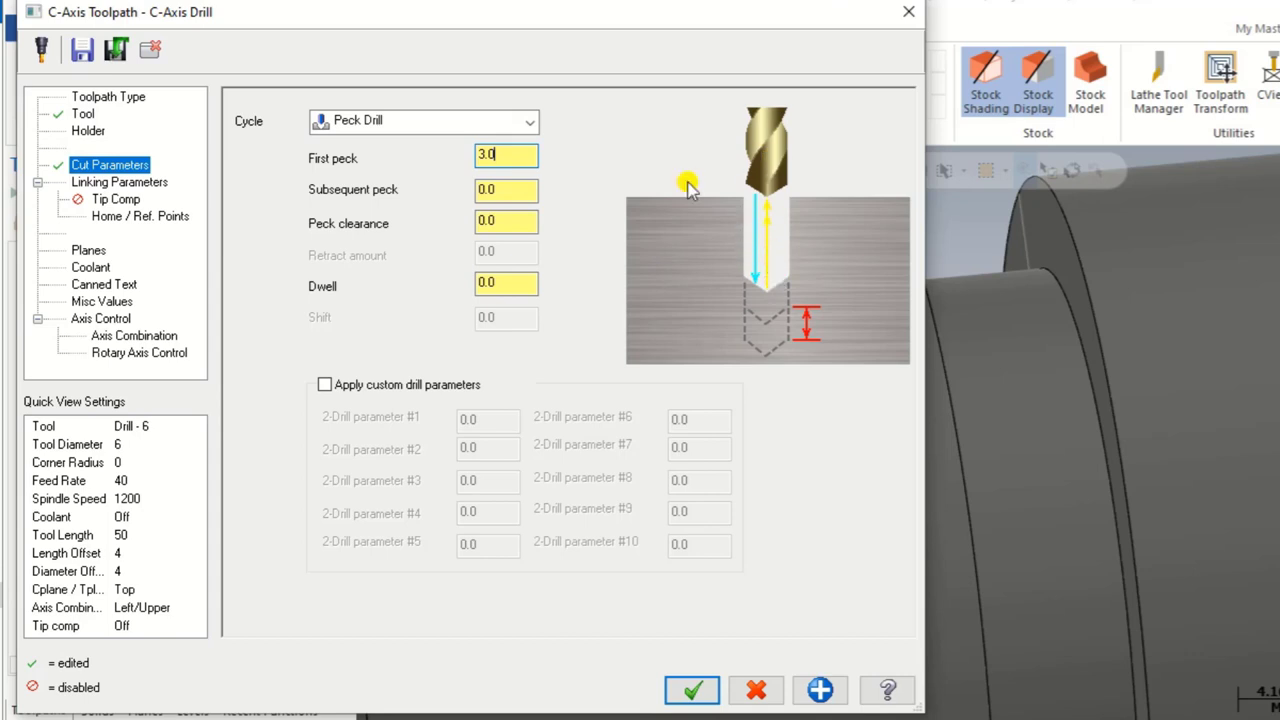
key("ctrl+a")
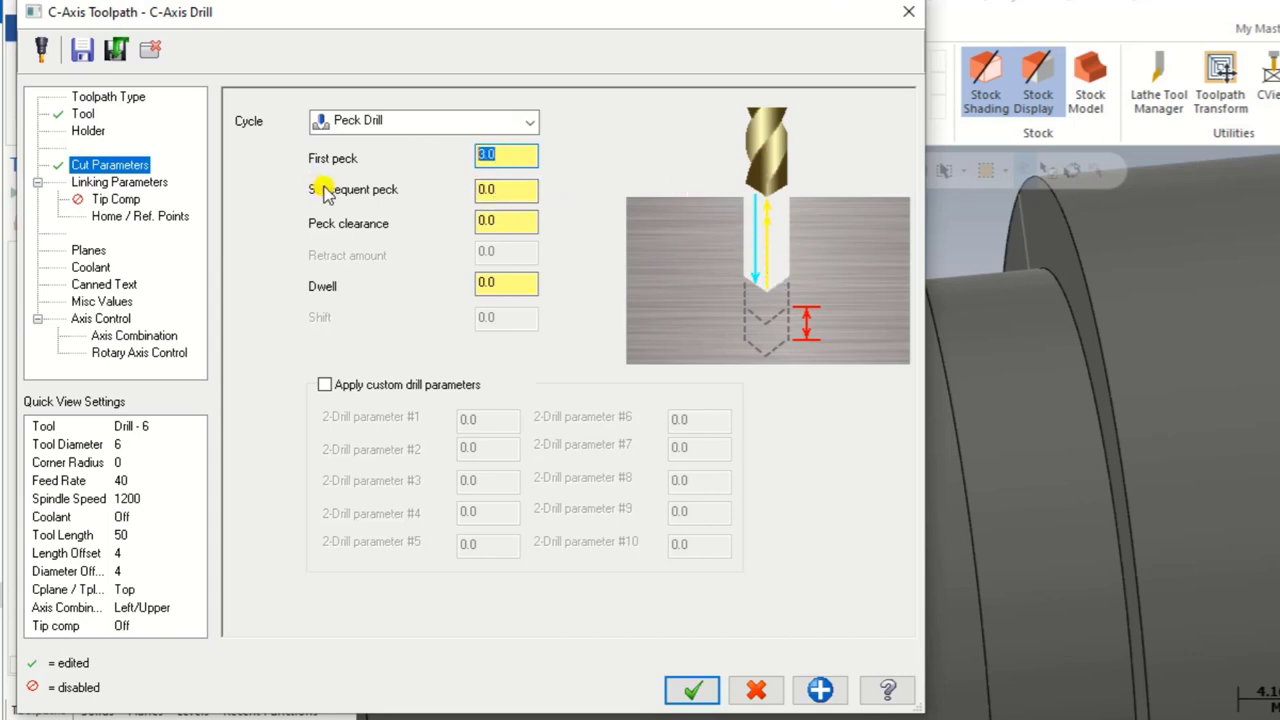
left_click(500, 190)
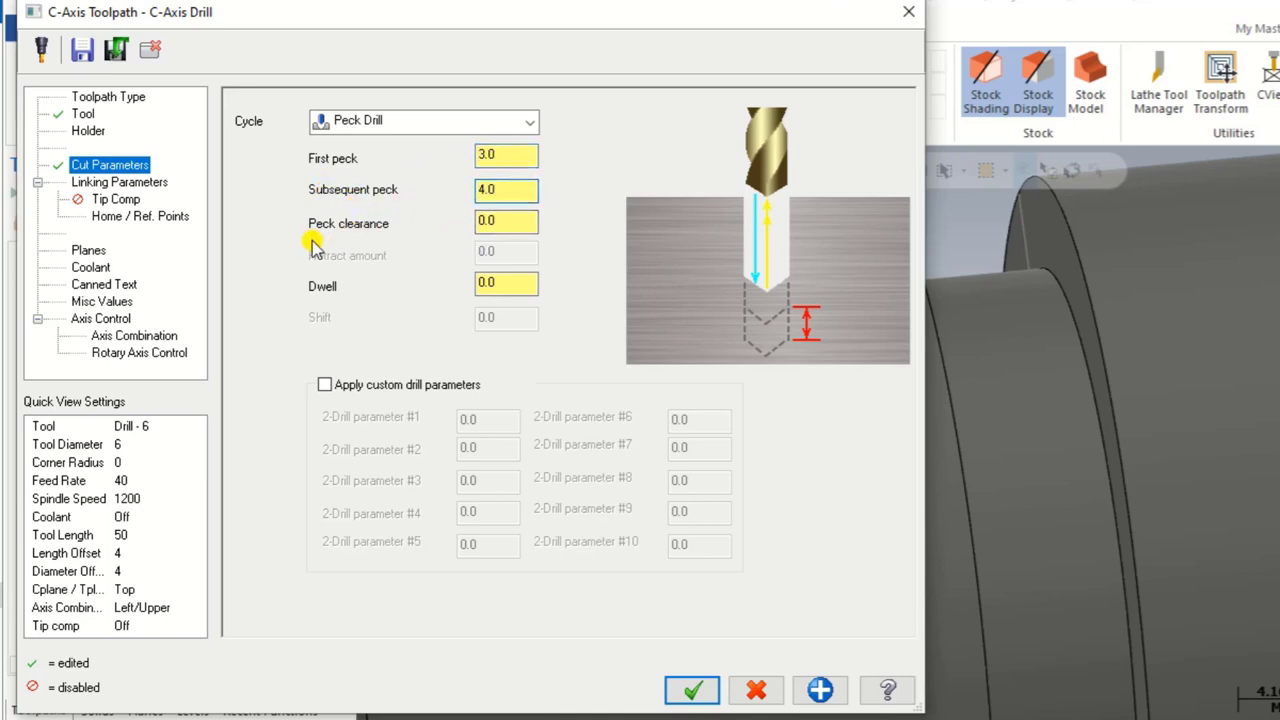
- Switch the clearance, retract, top of stock and depth linking values to absolute, and set the depth to -2
left_click(126, 181)
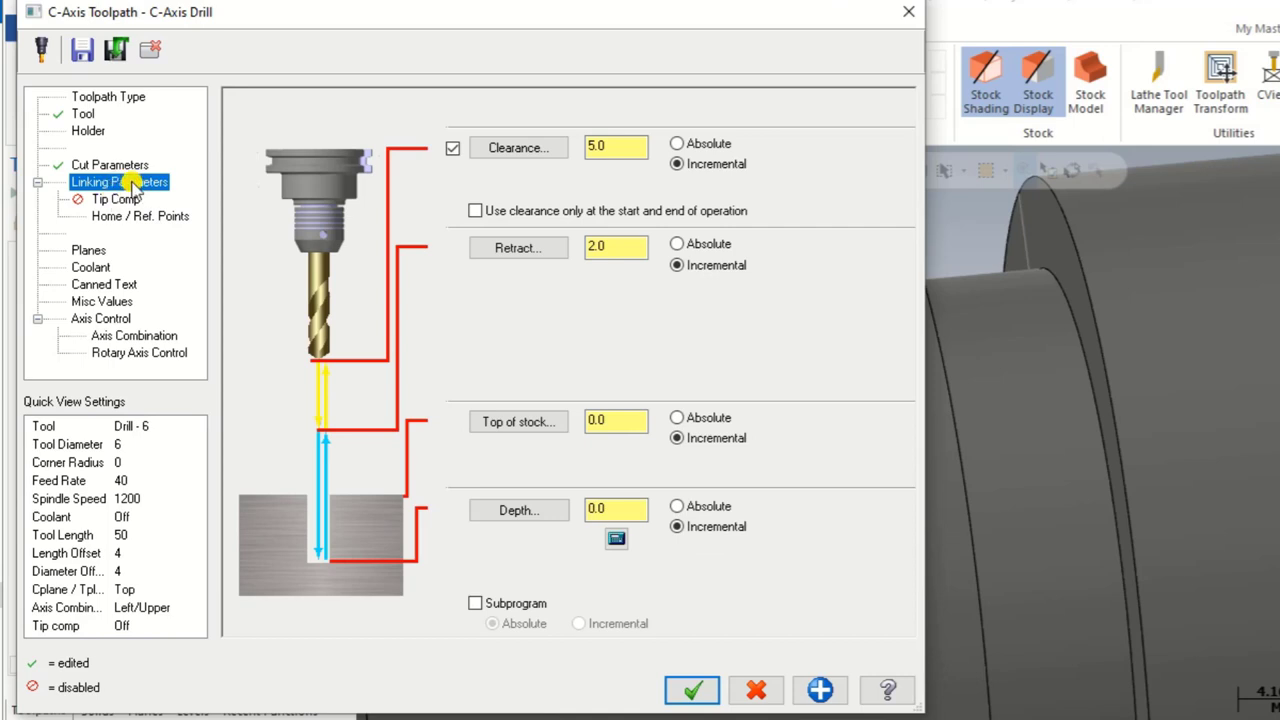
left_click(677, 144)
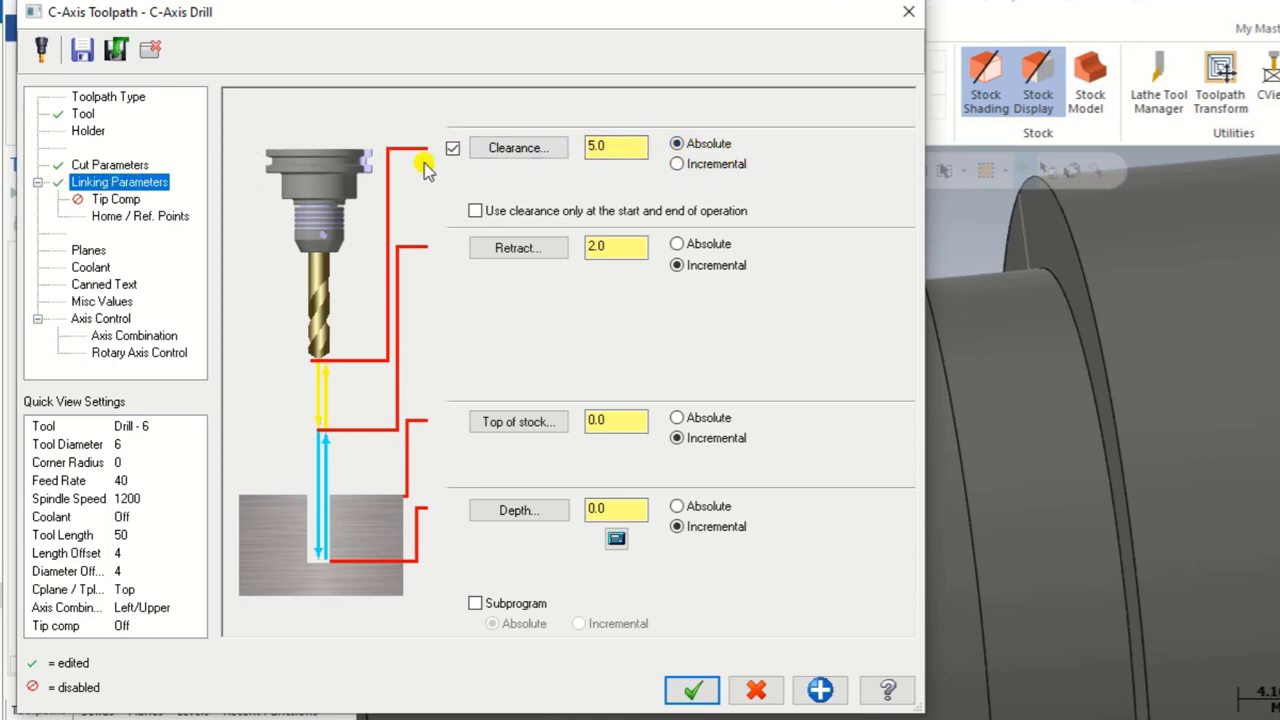
left_click(680, 245)
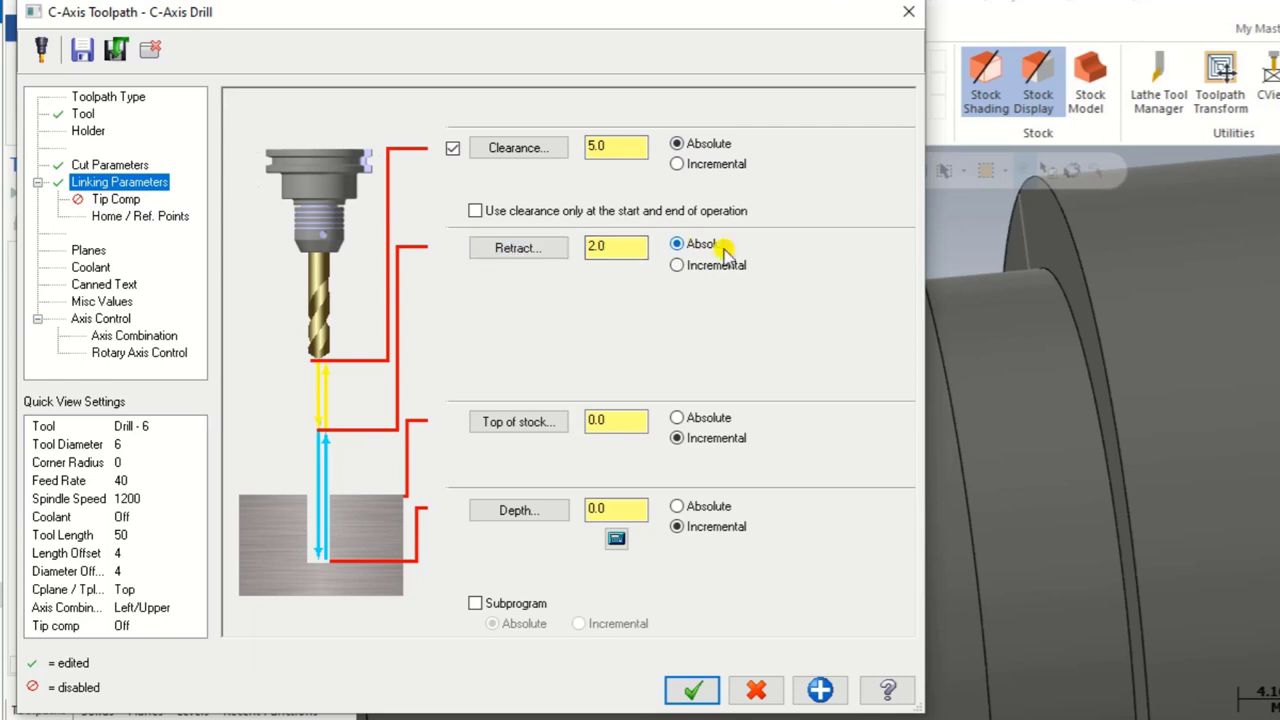
left_click(711, 418)
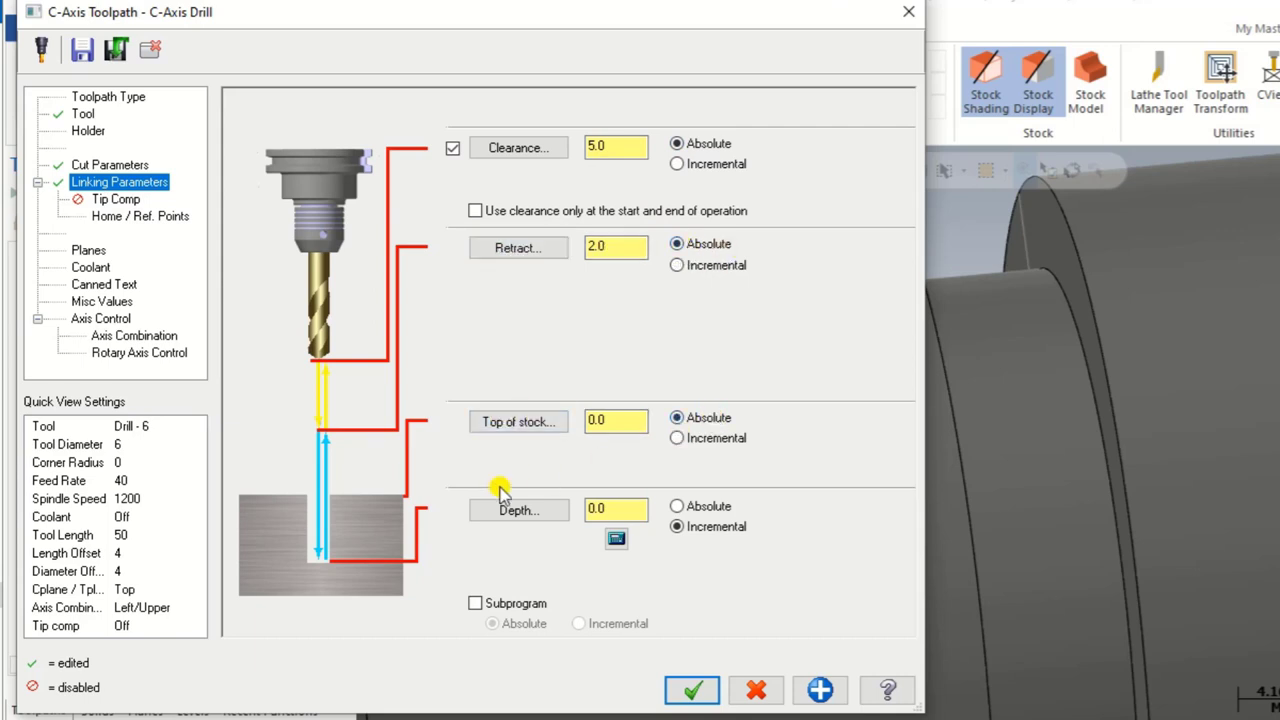
left_click(703, 507)
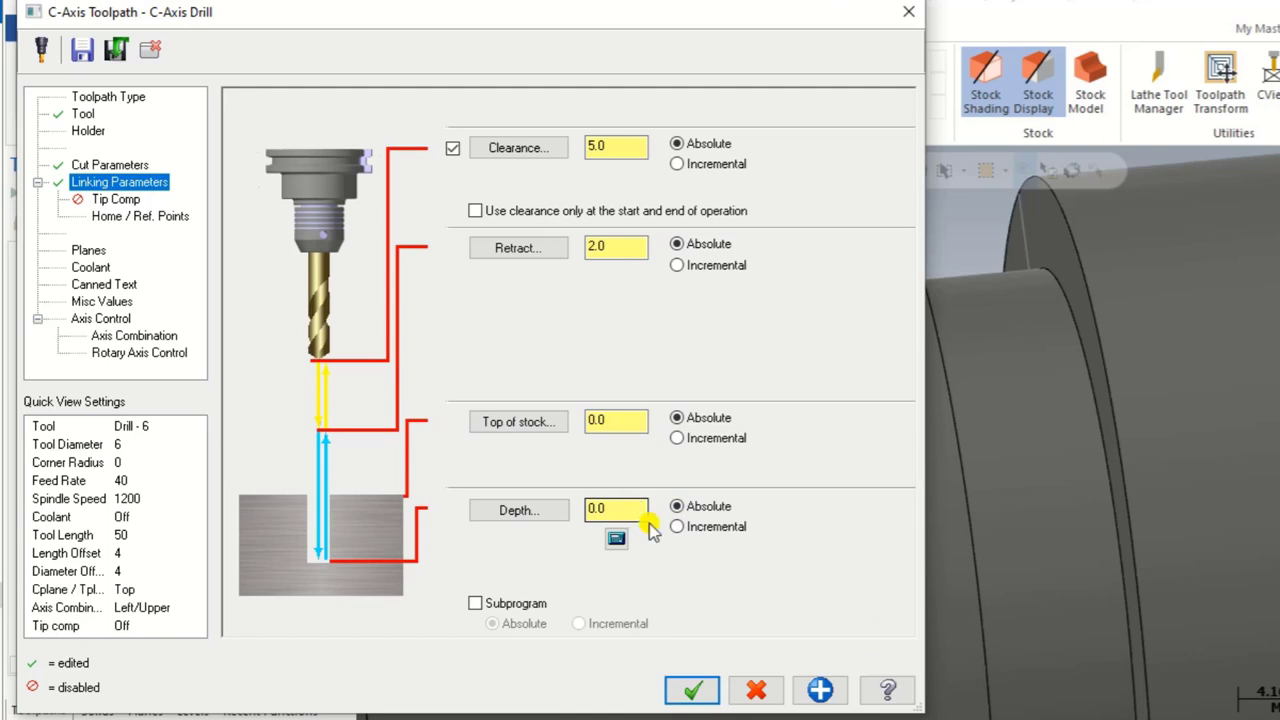
left_click(615, 509)
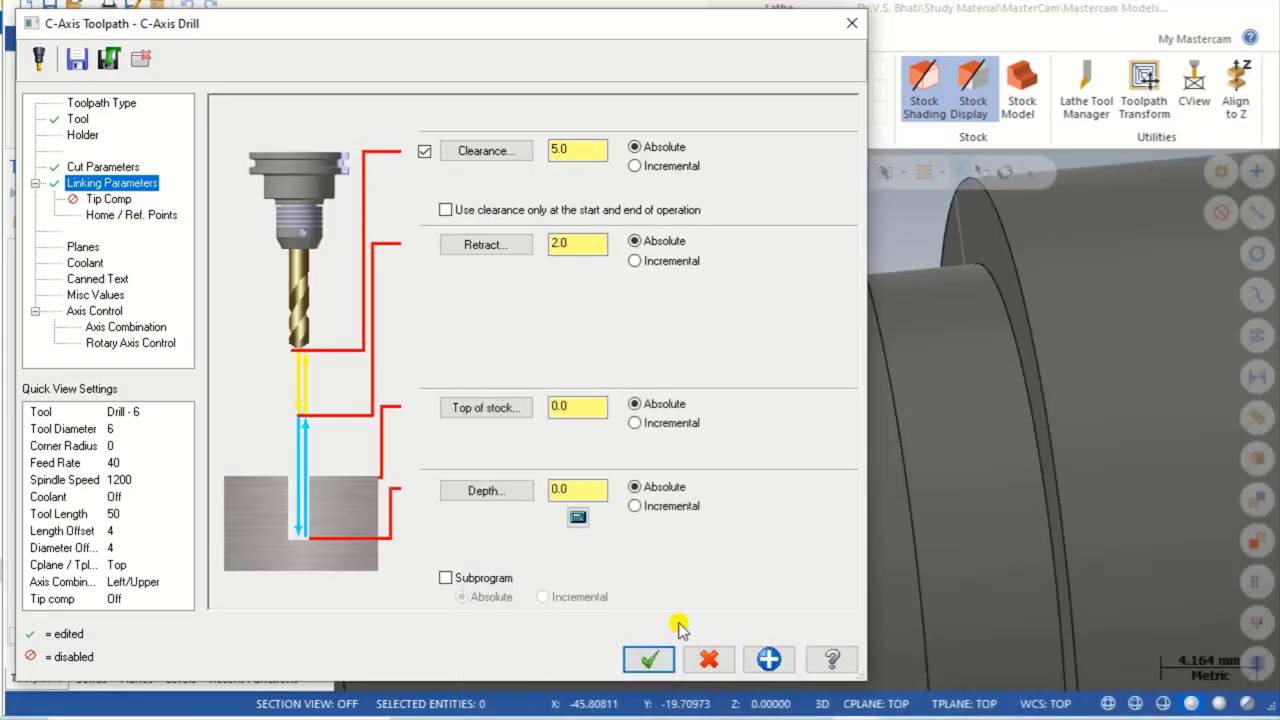
double_click(563, 489)
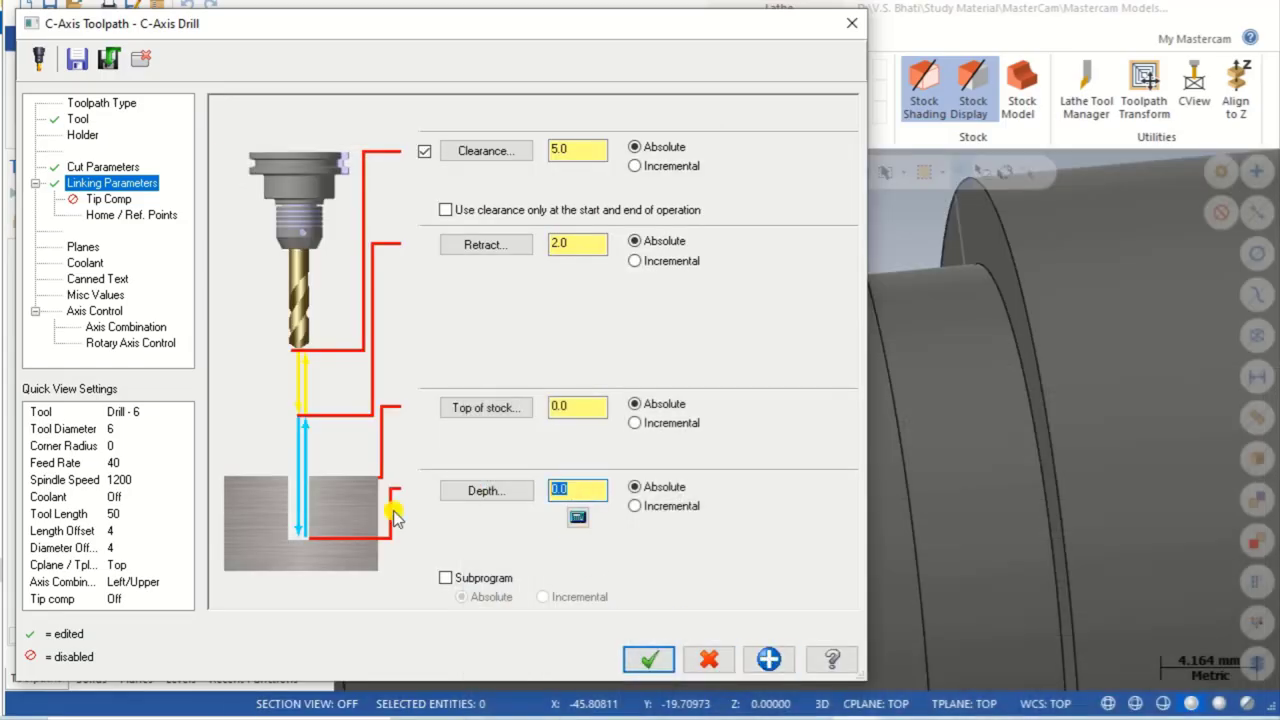
type("-2")
- Set the rotary diameter to 38.0 by picking the edge arc of the cross-hole section, and generate the C-axis drill toolpath
left_click(127, 344)
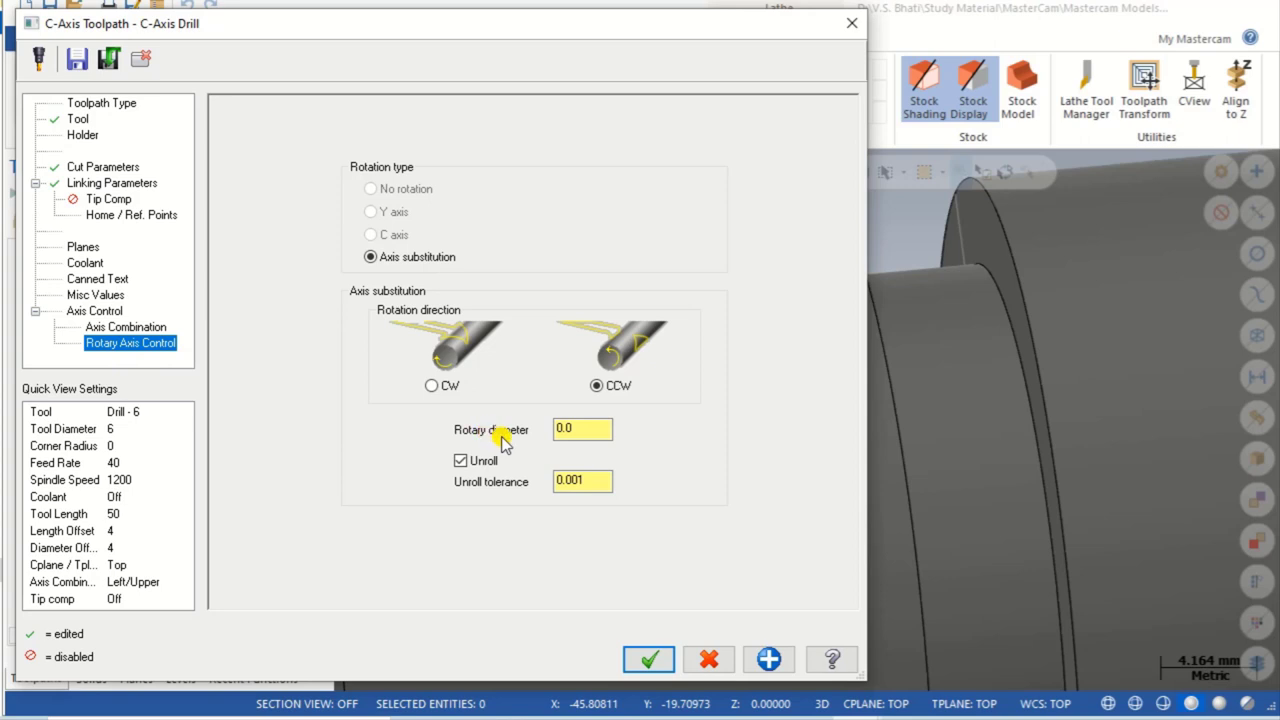
left_click(587, 428)
right_click(588, 428)
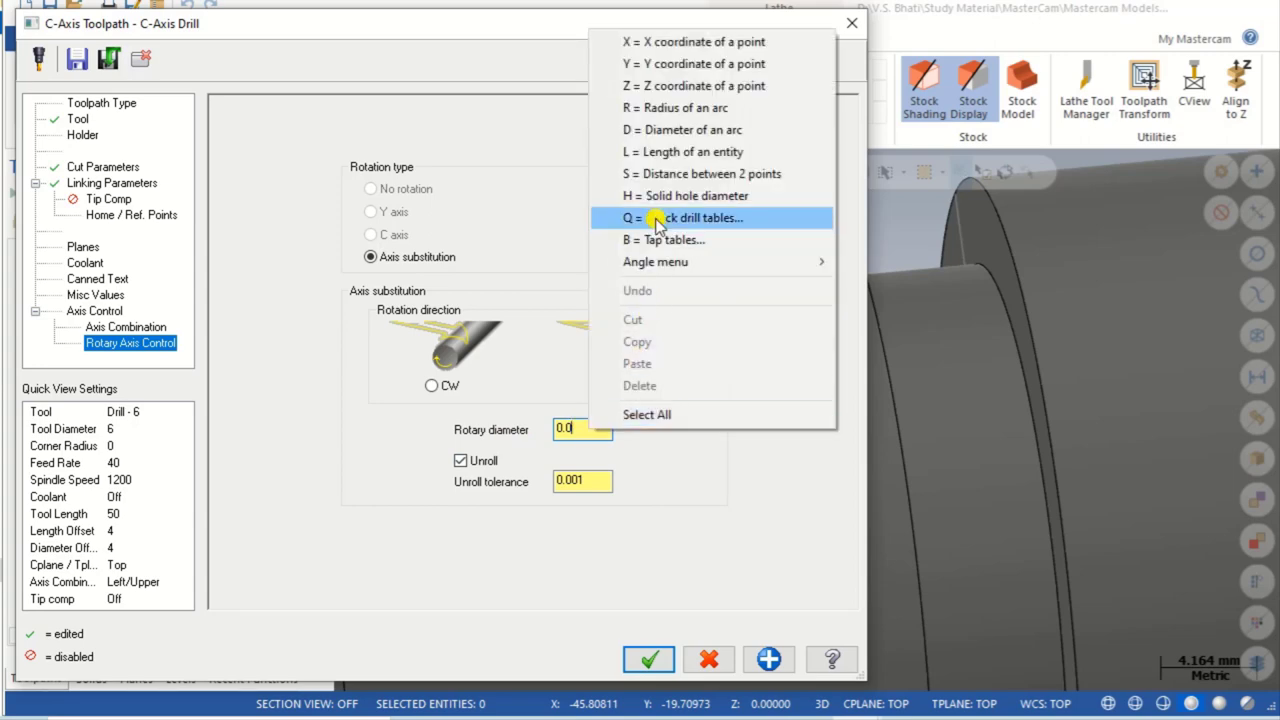
left_click(658, 132)
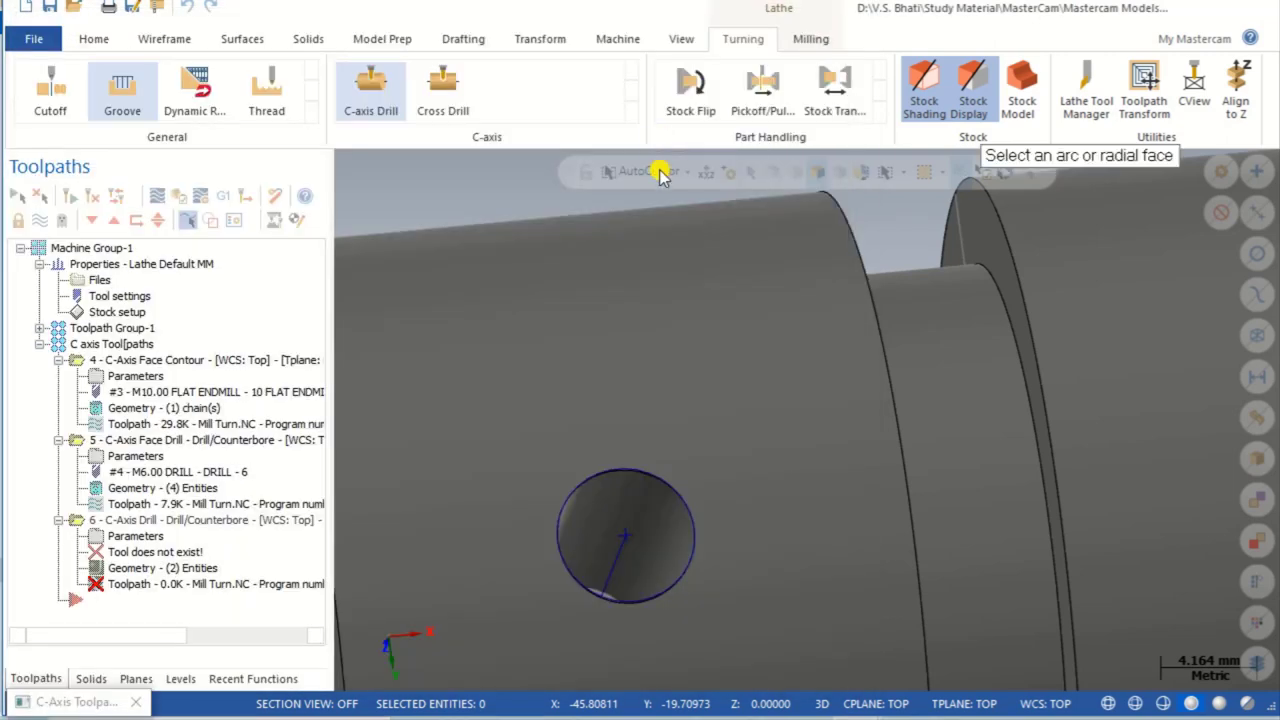
scroll(720, 289, "down", 3)
scroll(903, 403, "down", 2)
middle_click_drag(903, 403, 797, 352)
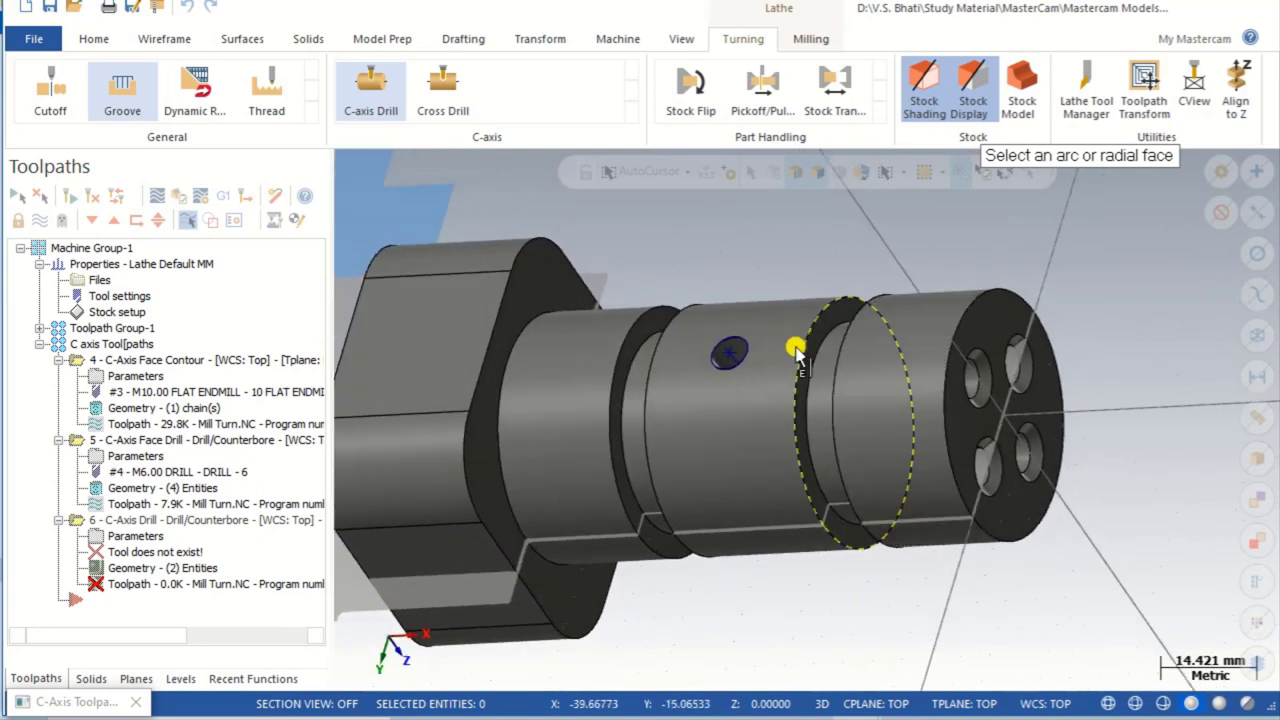
left_click(797, 352)
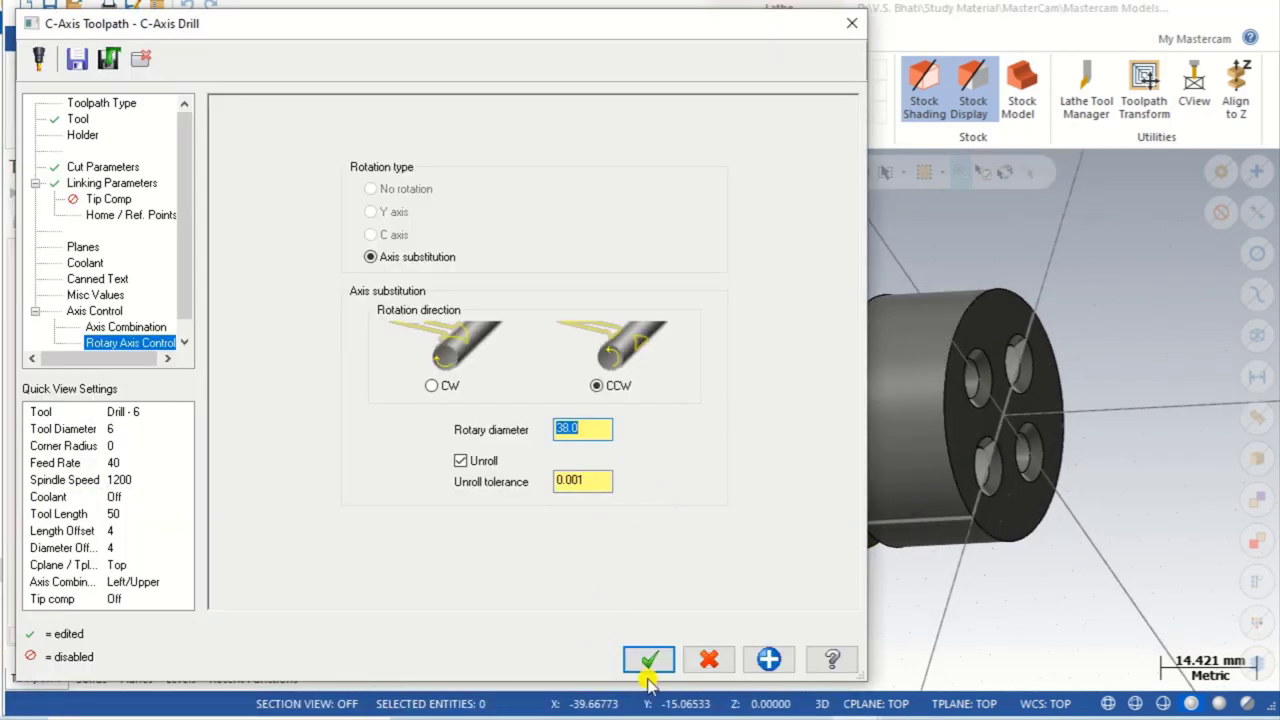
left_click(647, 668)
scroll(760, 435, "down", 2)
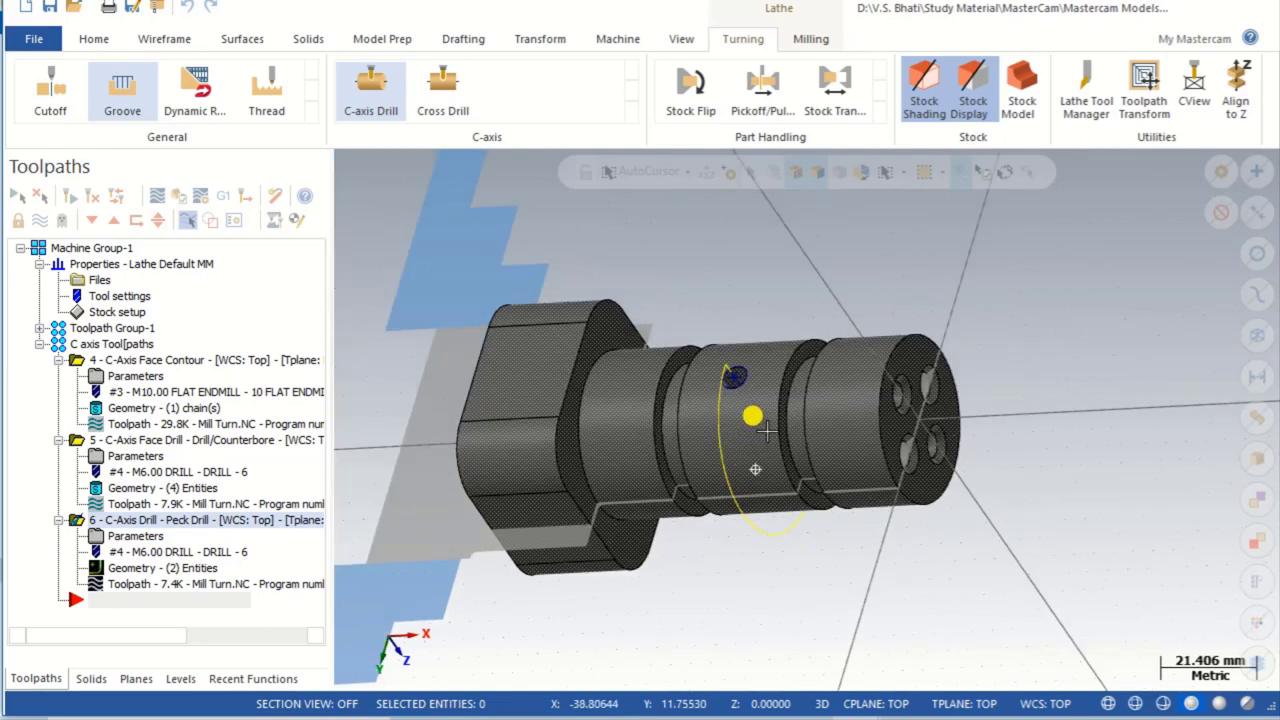
middle_click_drag(768, 430, 740, 450)
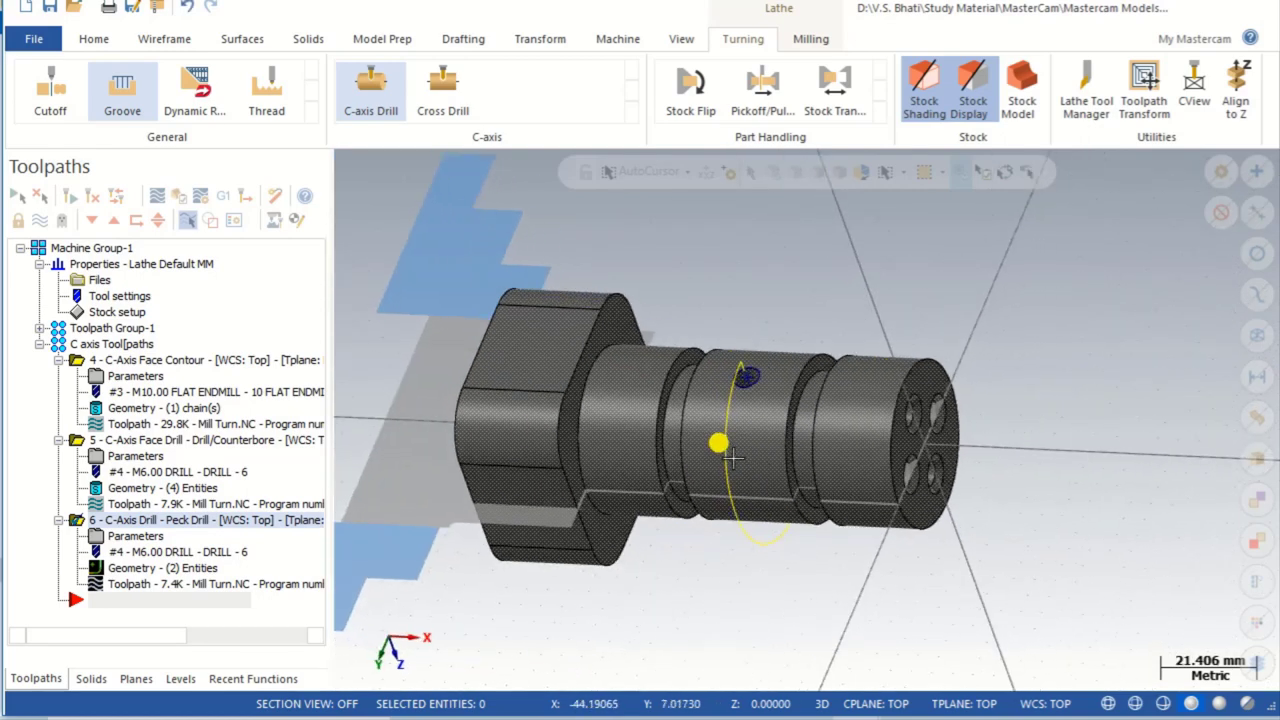
- Backplot all operations in the C-axis toolpath group to check the tool motion, and close the simulation
left_click(62, 346)
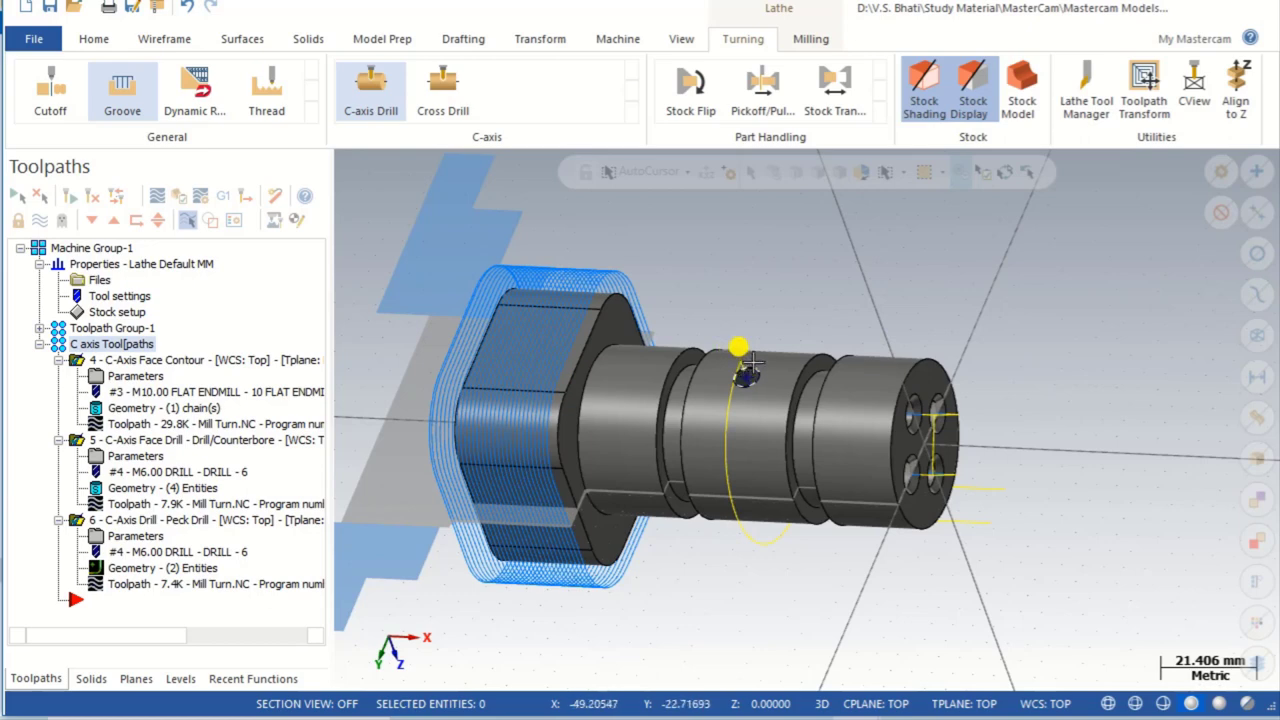
left_click(155, 197)
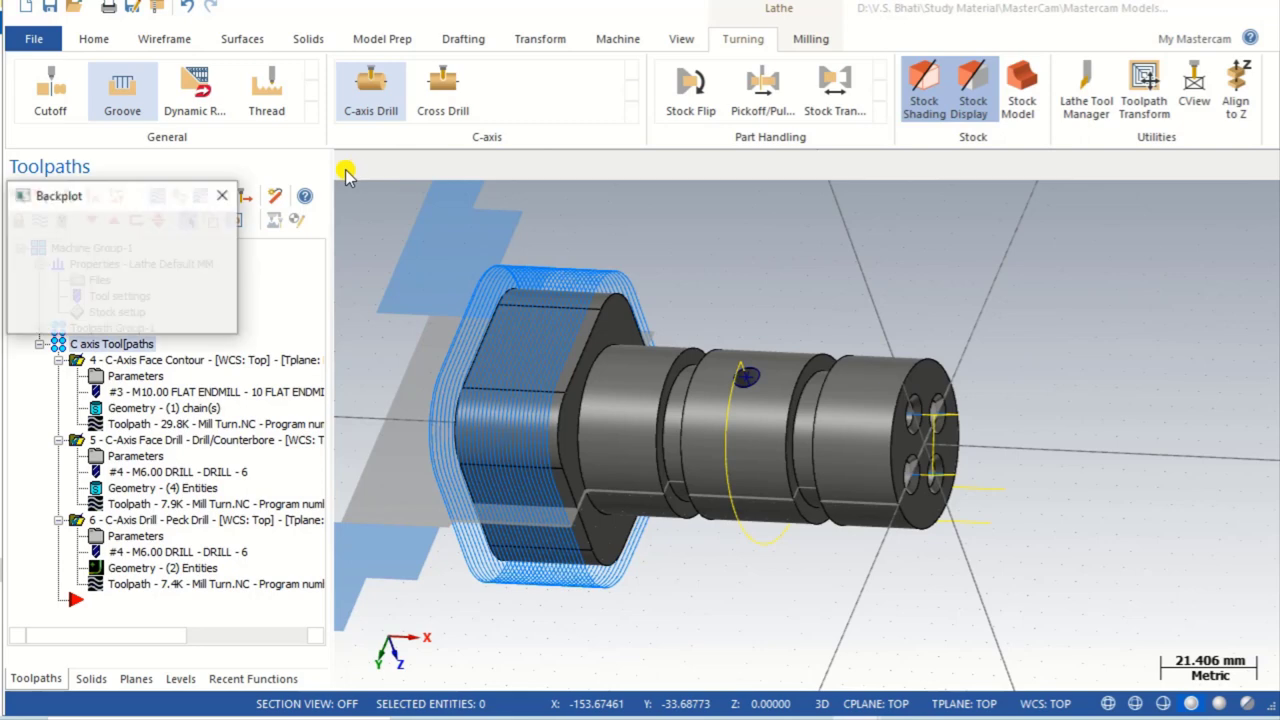
left_click(343, 170)
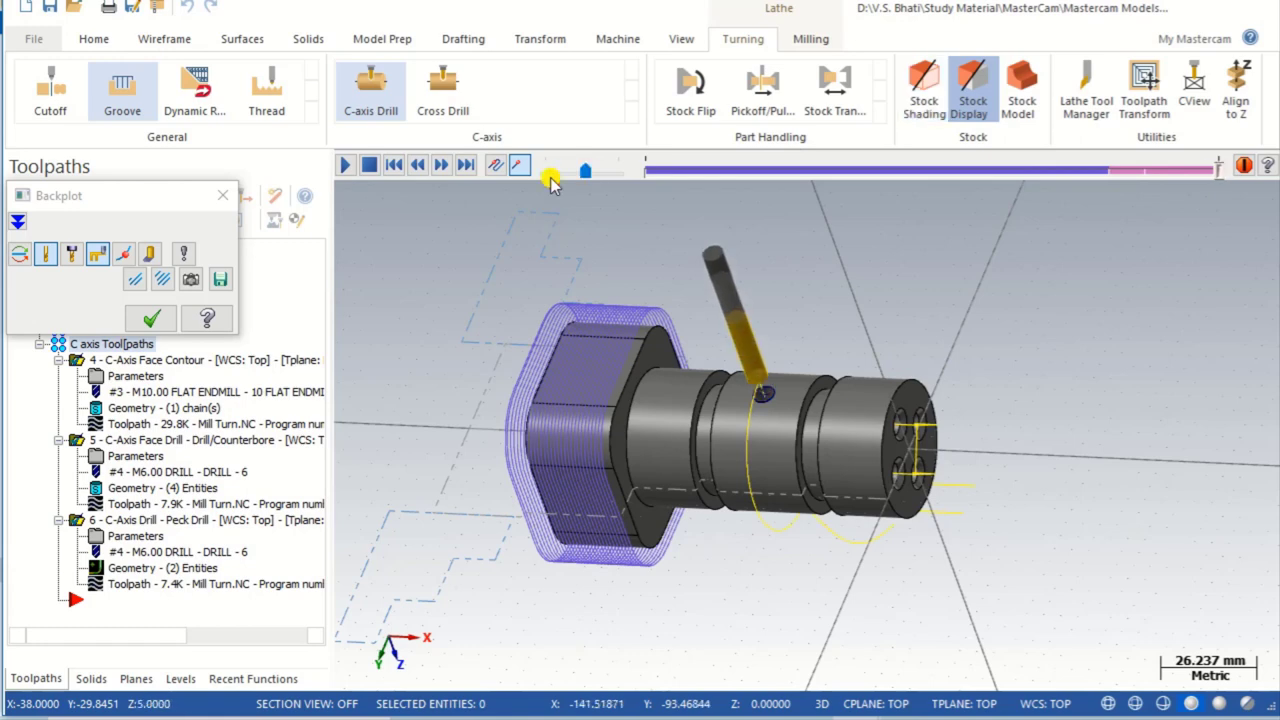
left_click(151, 318)
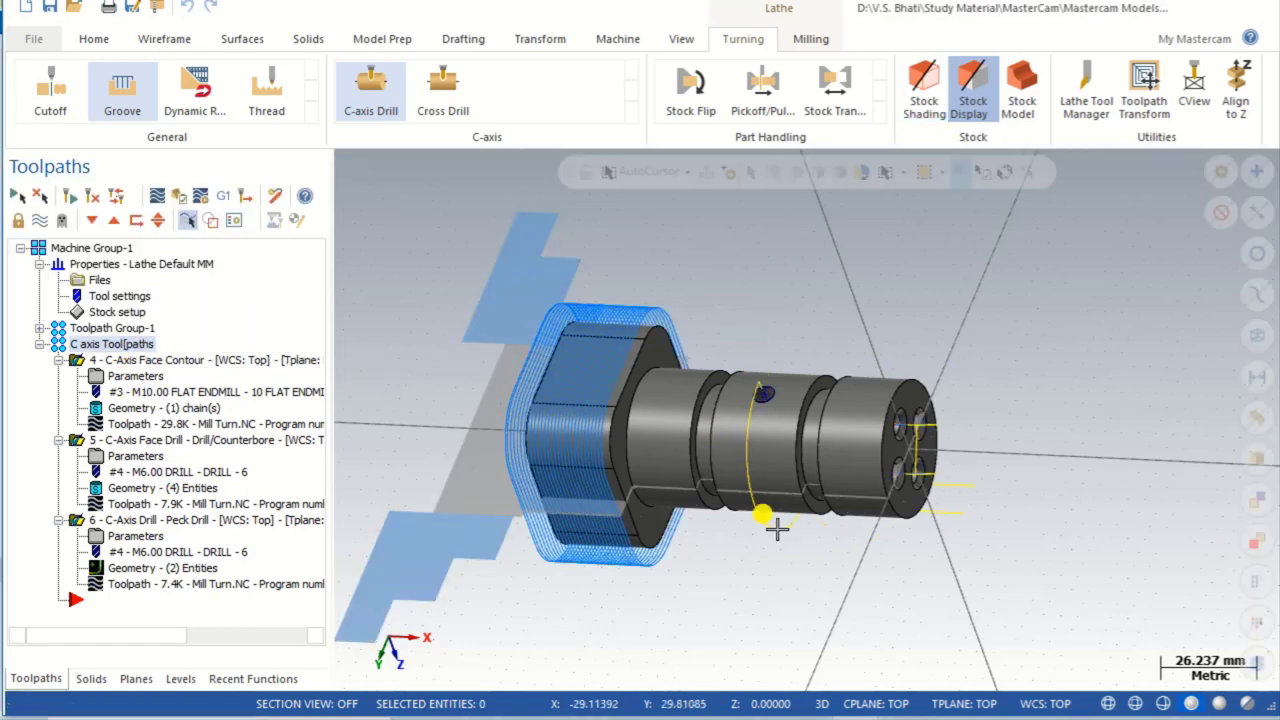
mouse_move(776, 530)
middle_mouse_down()
mouse_move(789, 514)
mouse_move(757, 531)
mouse_move(767, 560)
mouse_move(777, 514)
mouse_move(778, 540)
middle_mouse_up()
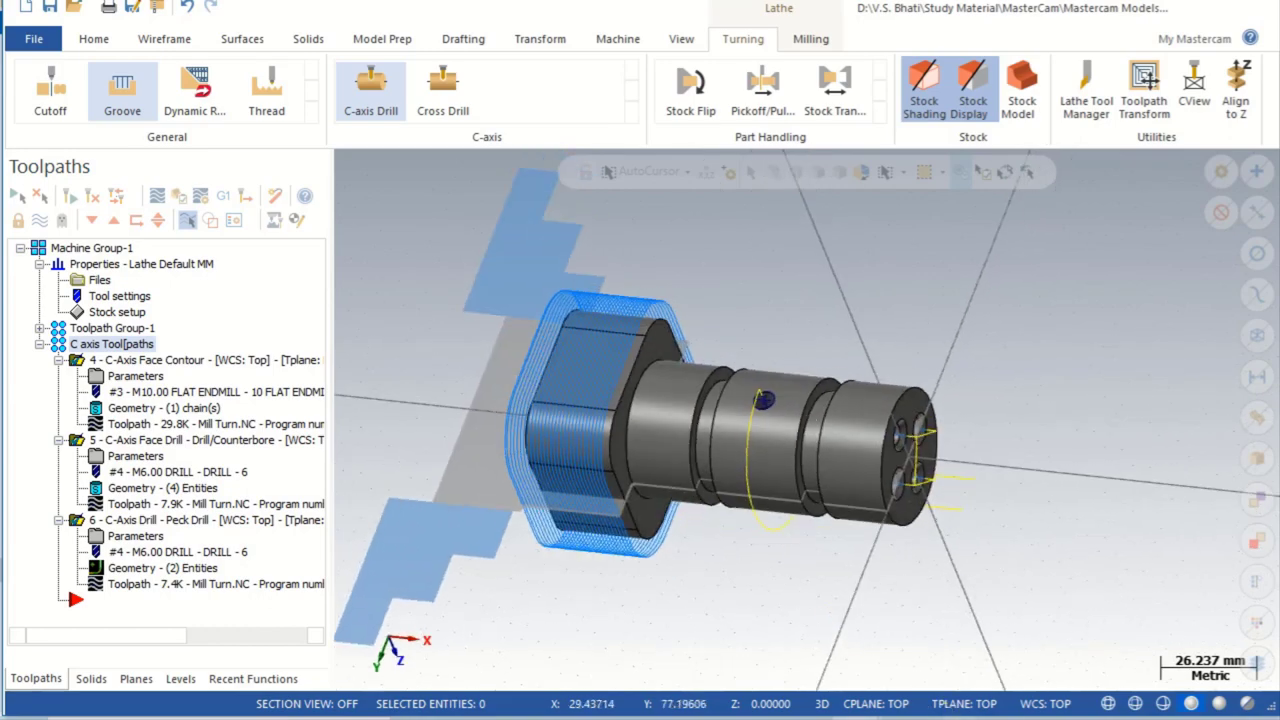